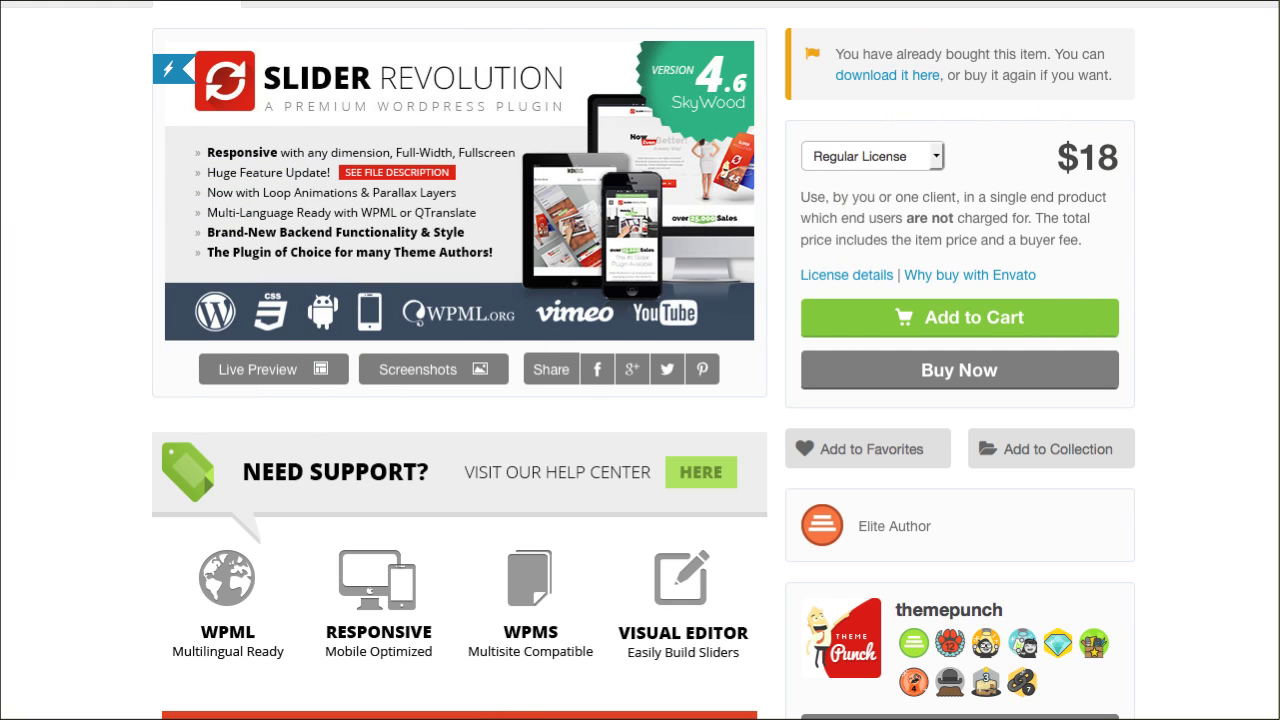
# Open the Slider Revolution live demo from its CodeCanyon item page.
pyautogui.click(128, 409)
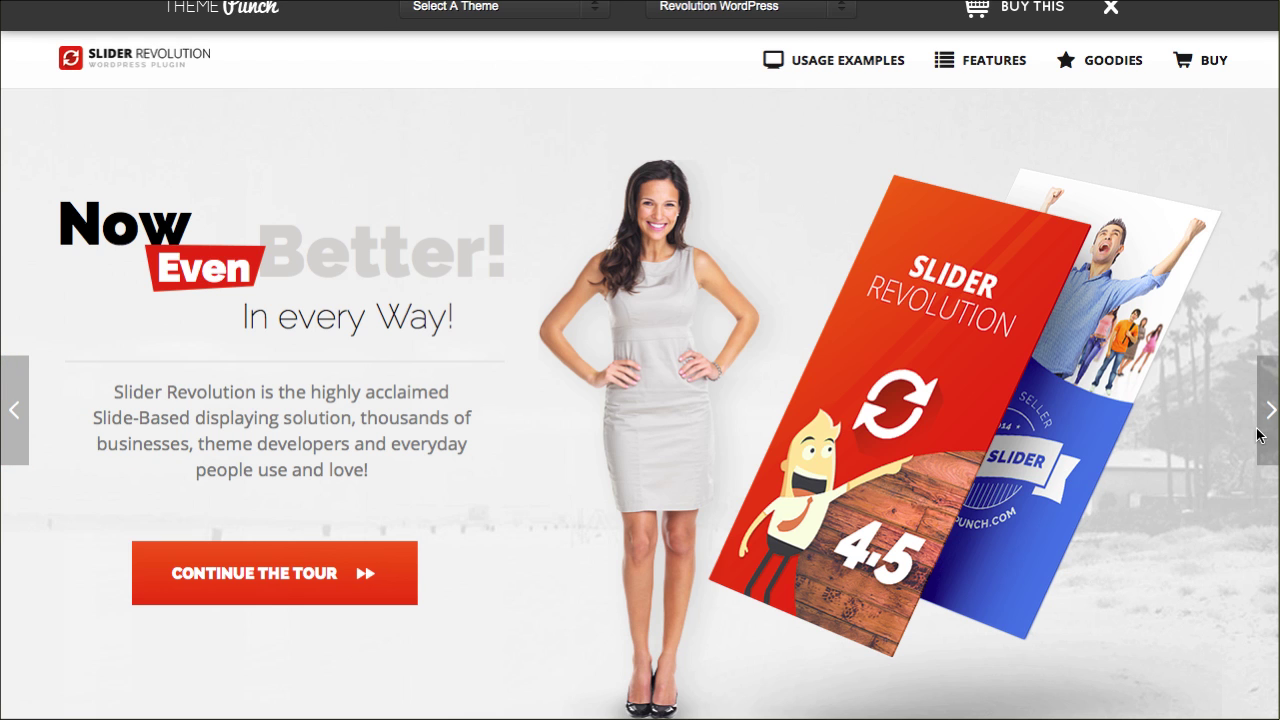
pyautogui.moveTo(1264, 430)
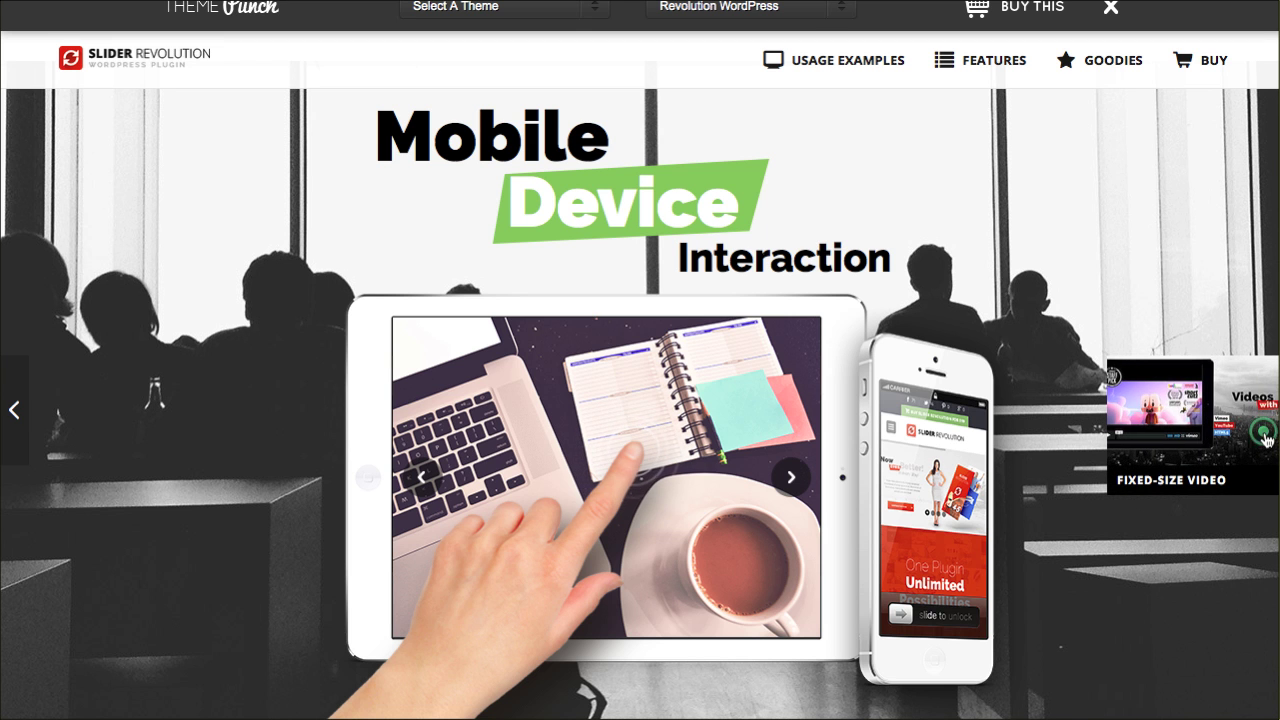
# Advance the live preview demo to the 'Videos with API' slide.
pyautogui.click(1265, 437)
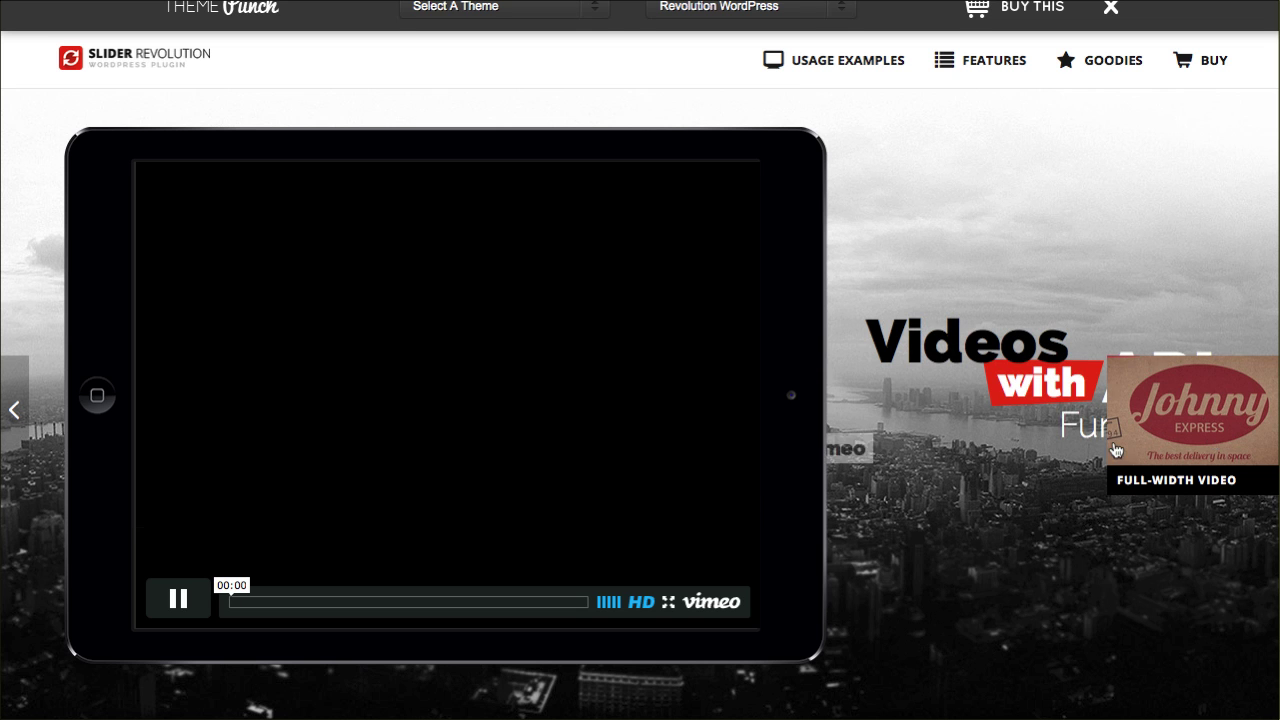
# Advance past the video slides to the intro slide, then open a Finder window.
pyautogui.click(1222, 492)
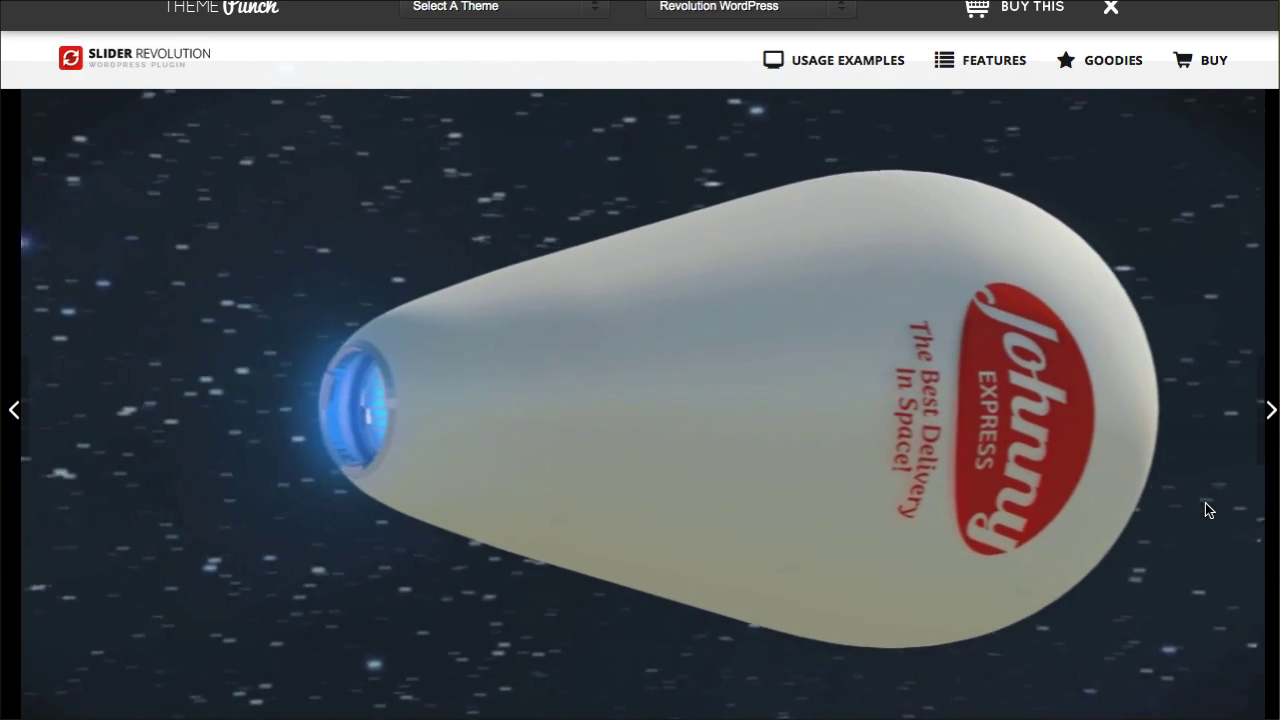
pyautogui.click(1266, 421)
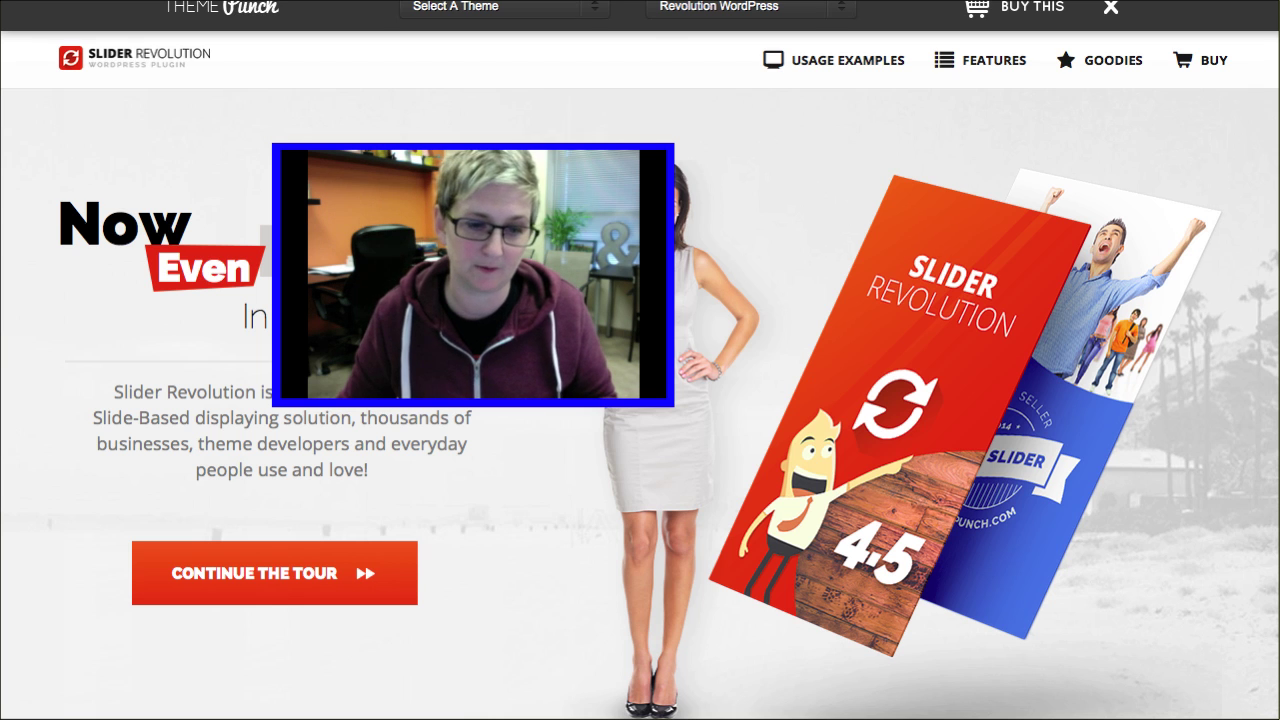
pyautogui.click(791, 705)
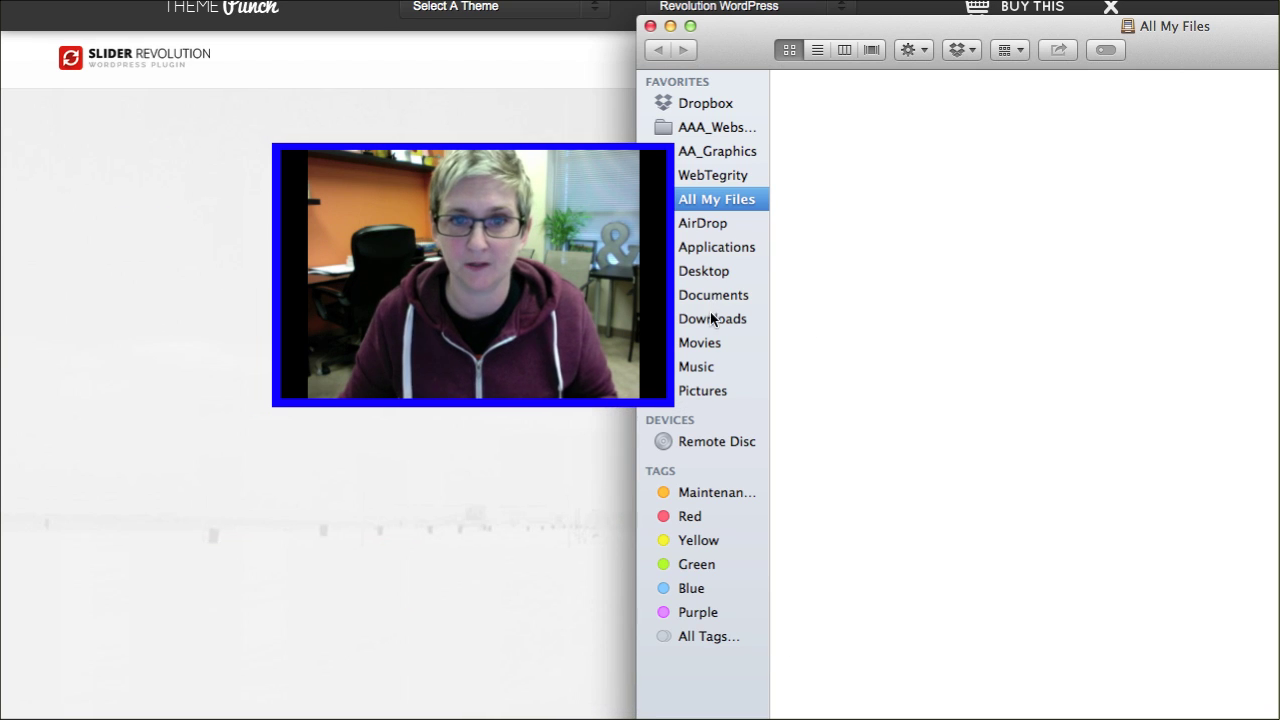
pyautogui.click(712, 318)
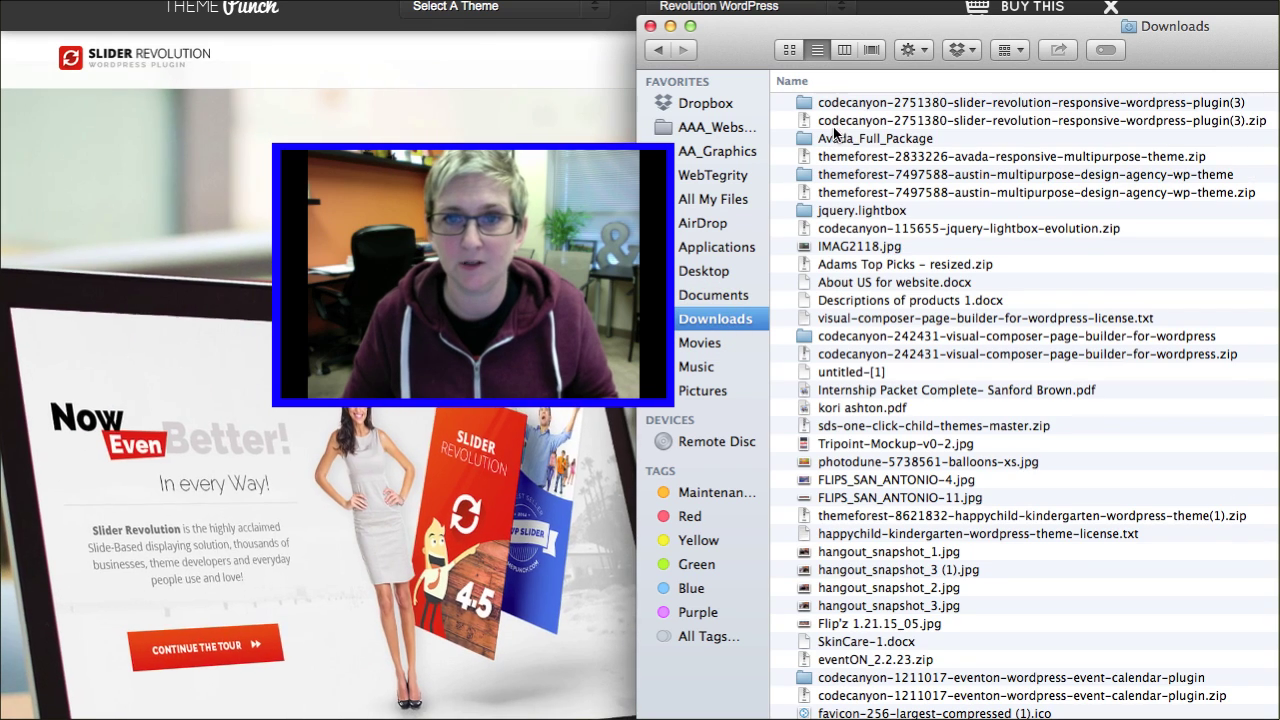
pyautogui.click(838, 121)
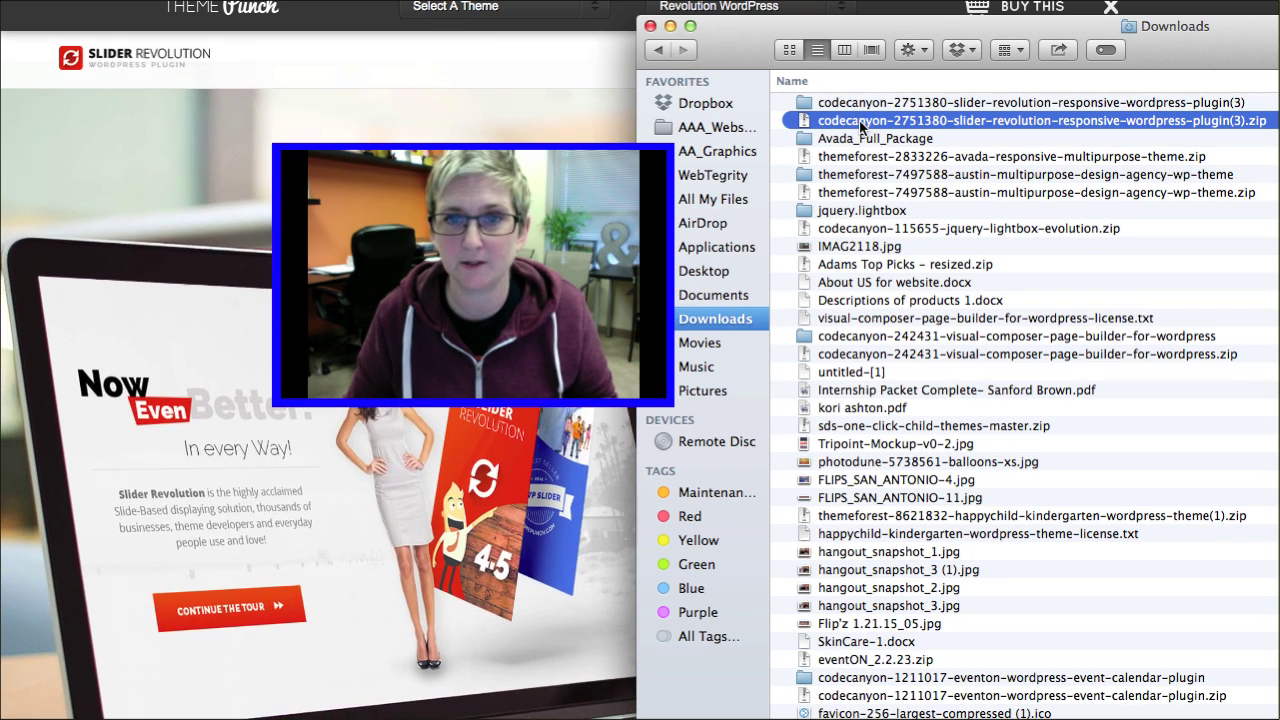
pyautogui.click(808, 104)
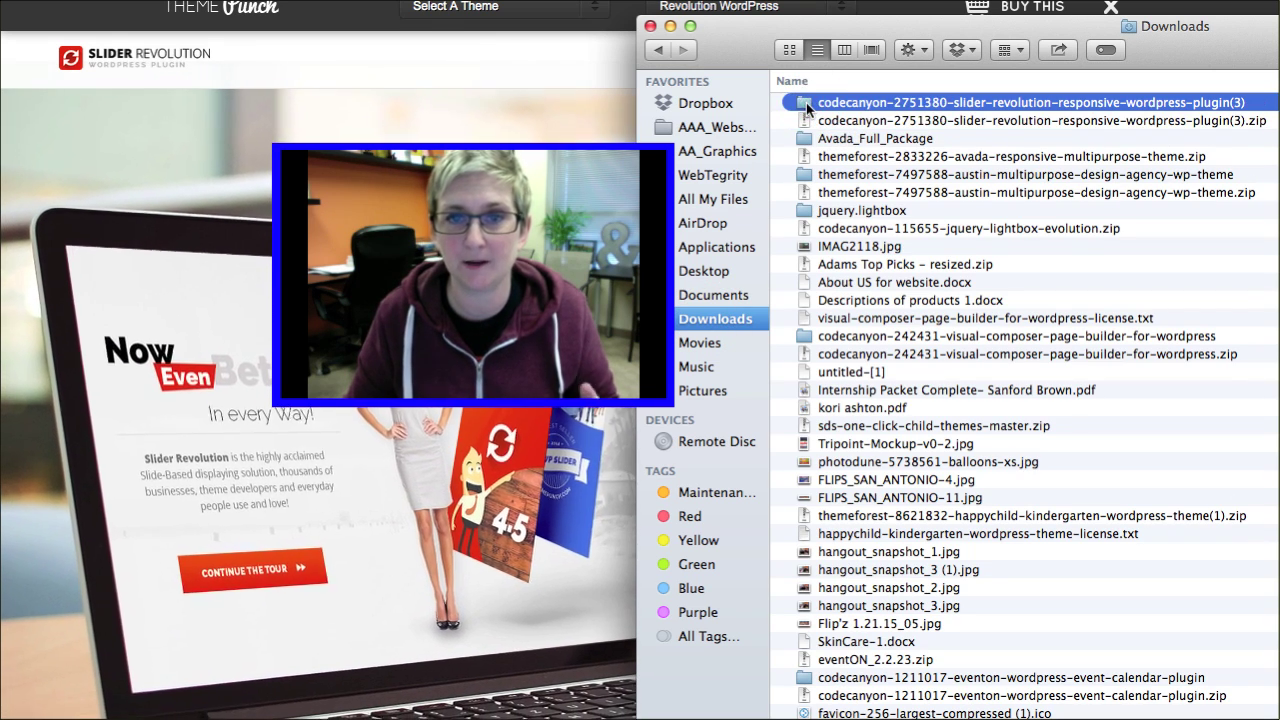
pyautogui.doubleClick(808, 104)
pyautogui.click(827, 194)
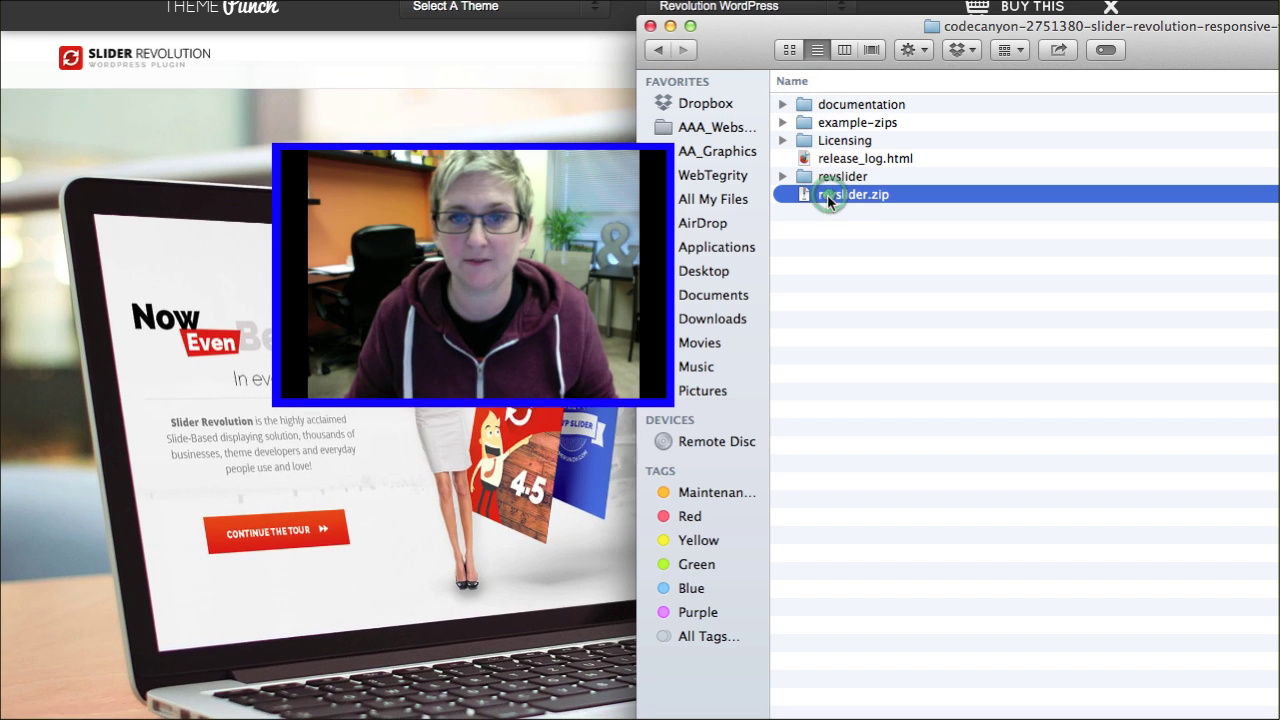
pyautogui.click(649, 27)
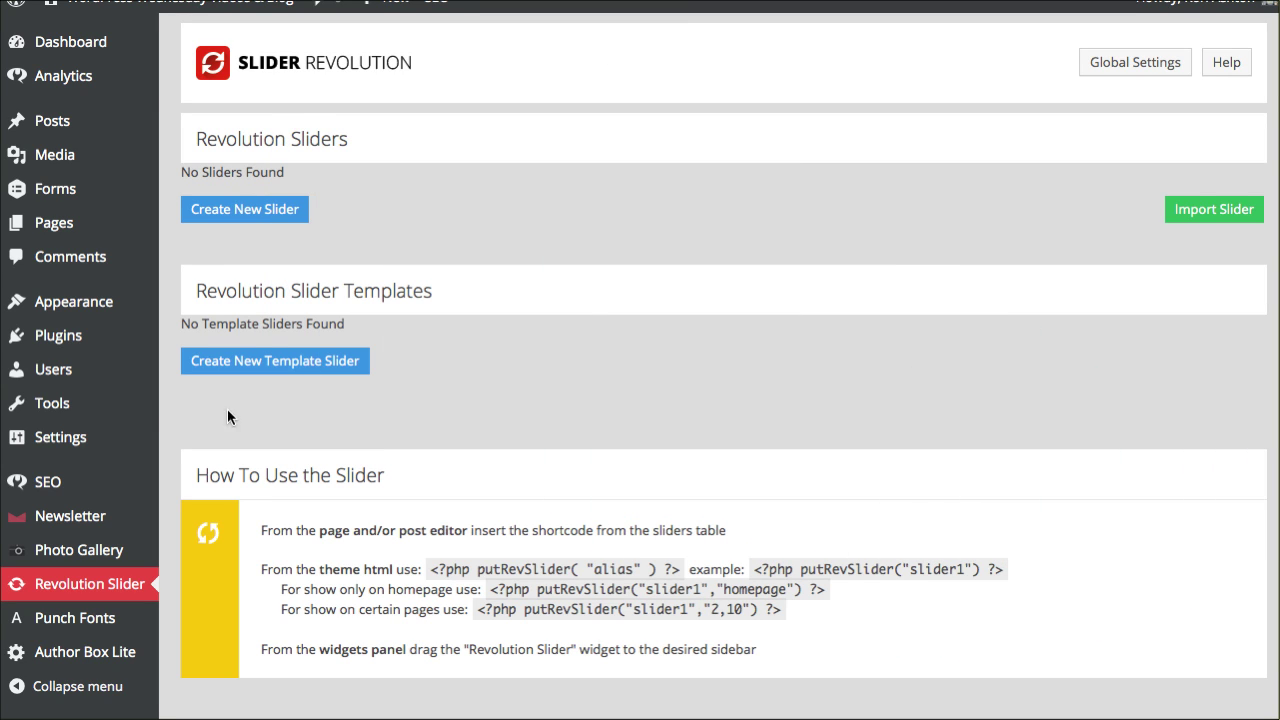
pyautogui.click(70, 342)
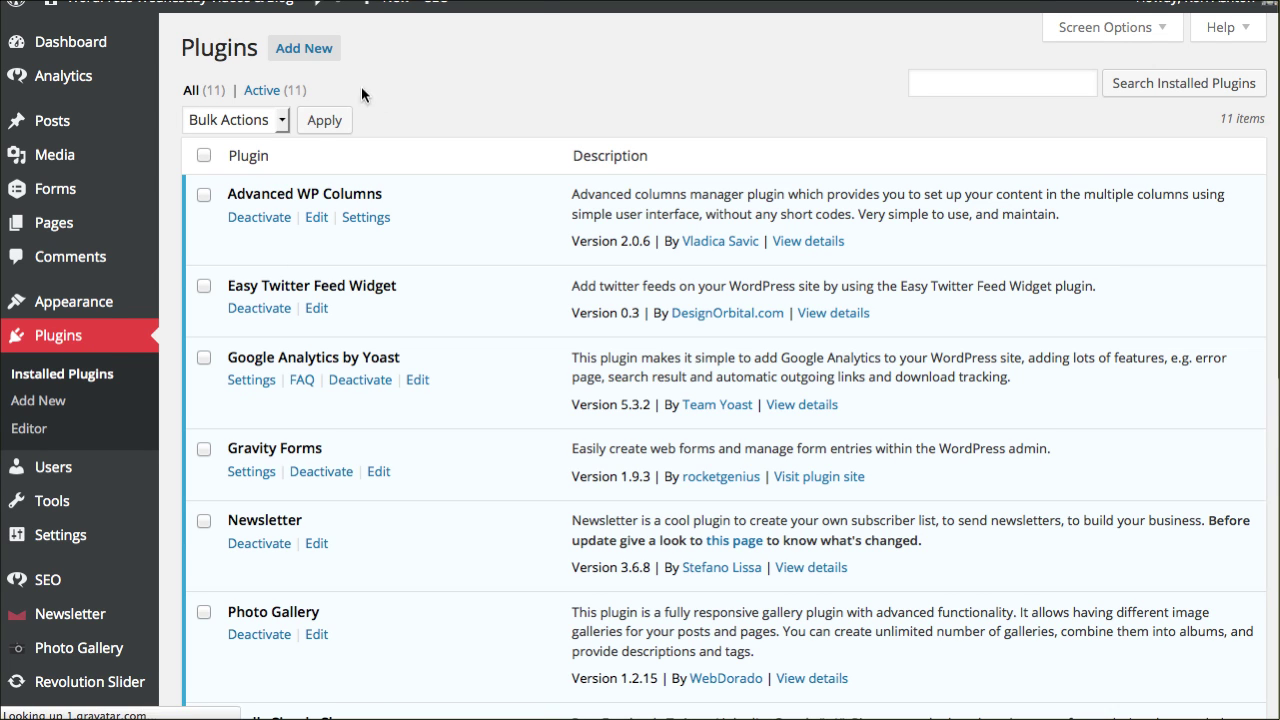
pyautogui.click(301, 60)
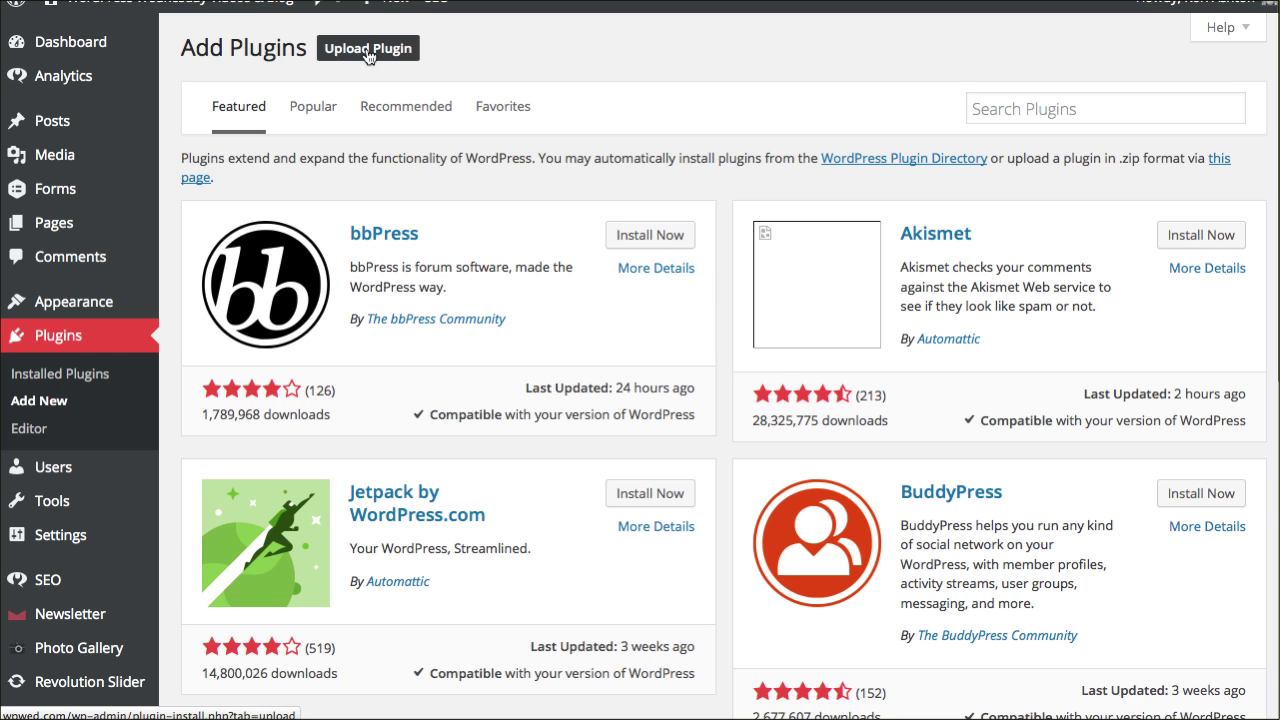
pyautogui.click(365, 55)
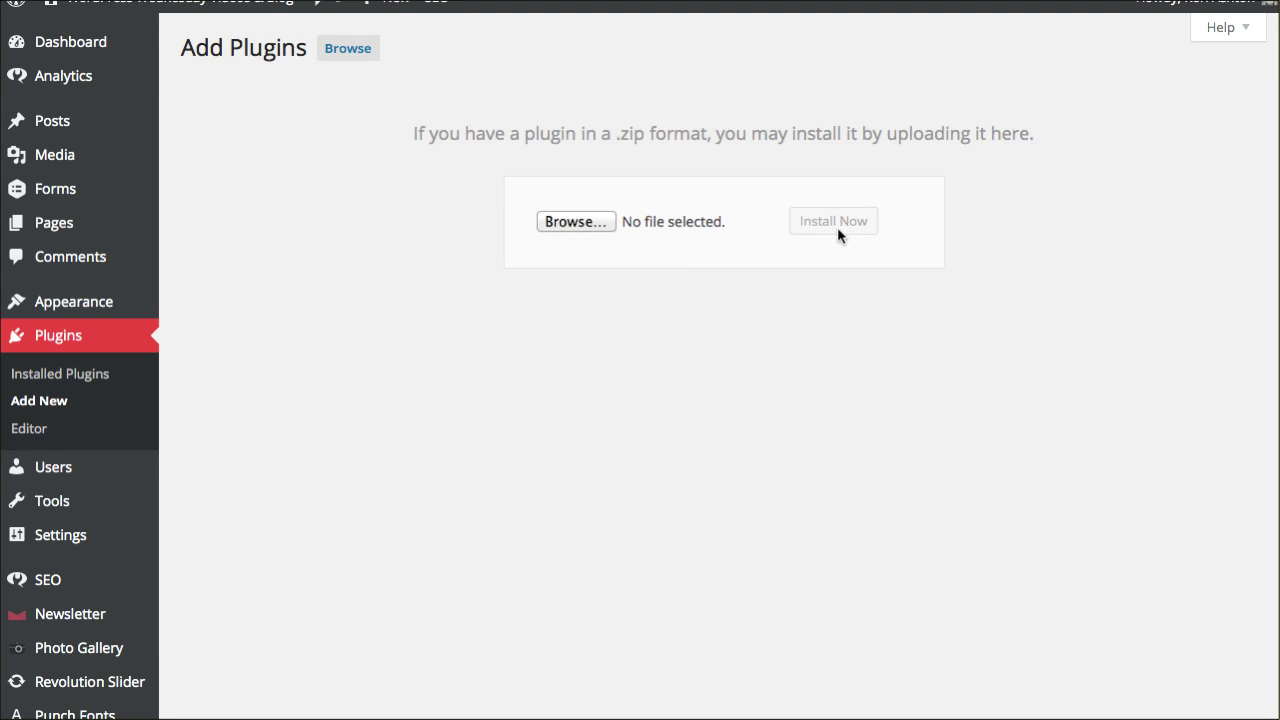
pyautogui.scroll(-2, 312, 342)
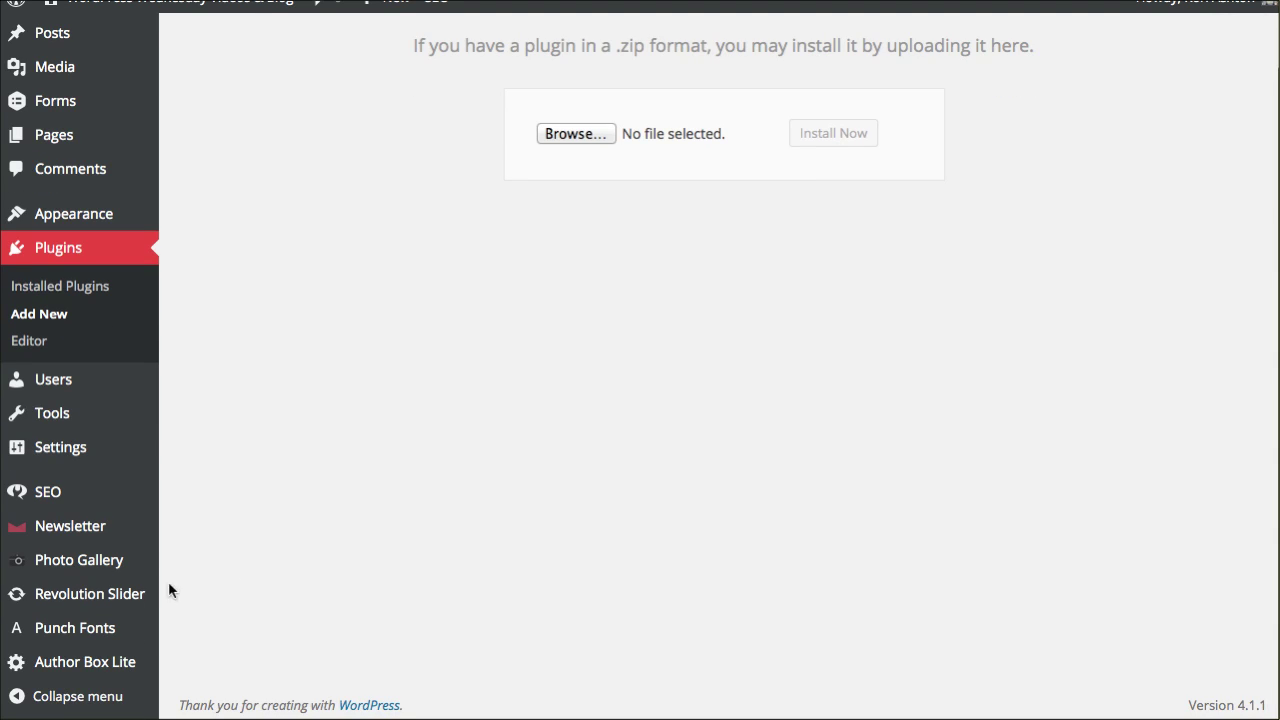
pyautogui.click(90, 597)
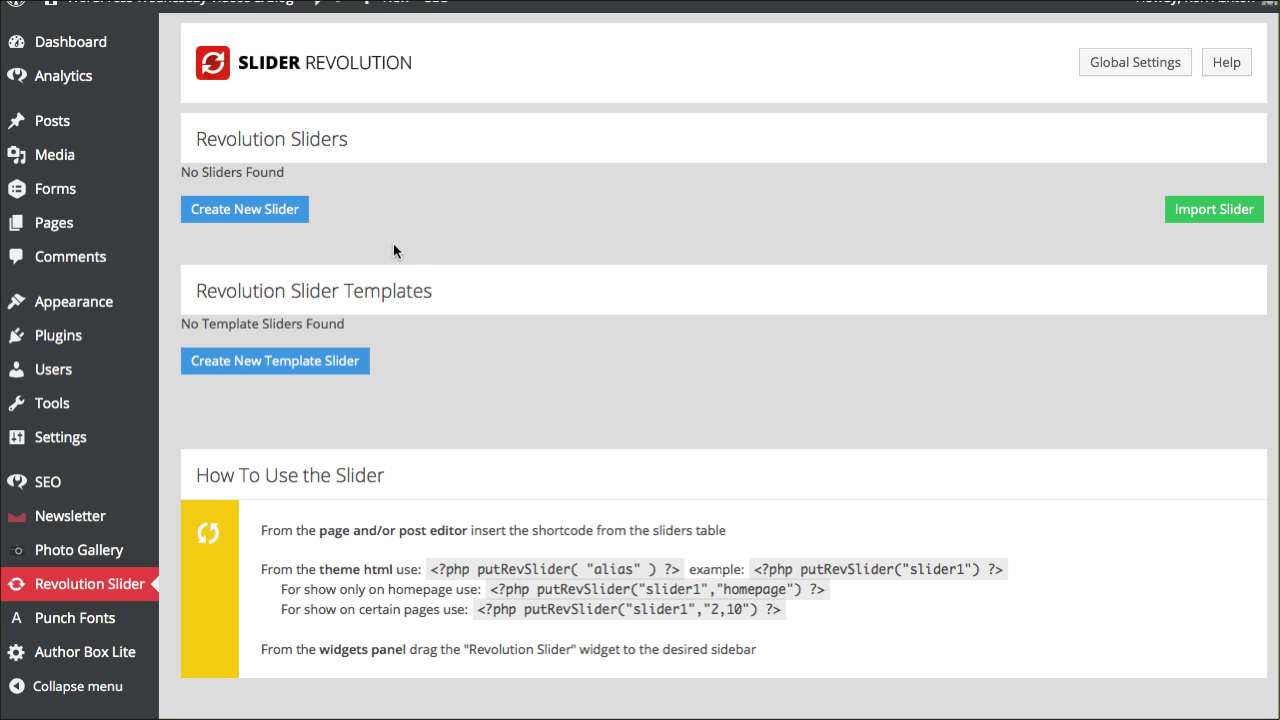
# Start a new slider titled 'Home' with alias 'homepage' and select its generated shortcode.
pyautogui.click(255, 210)
pyautogui.click(256, 210)
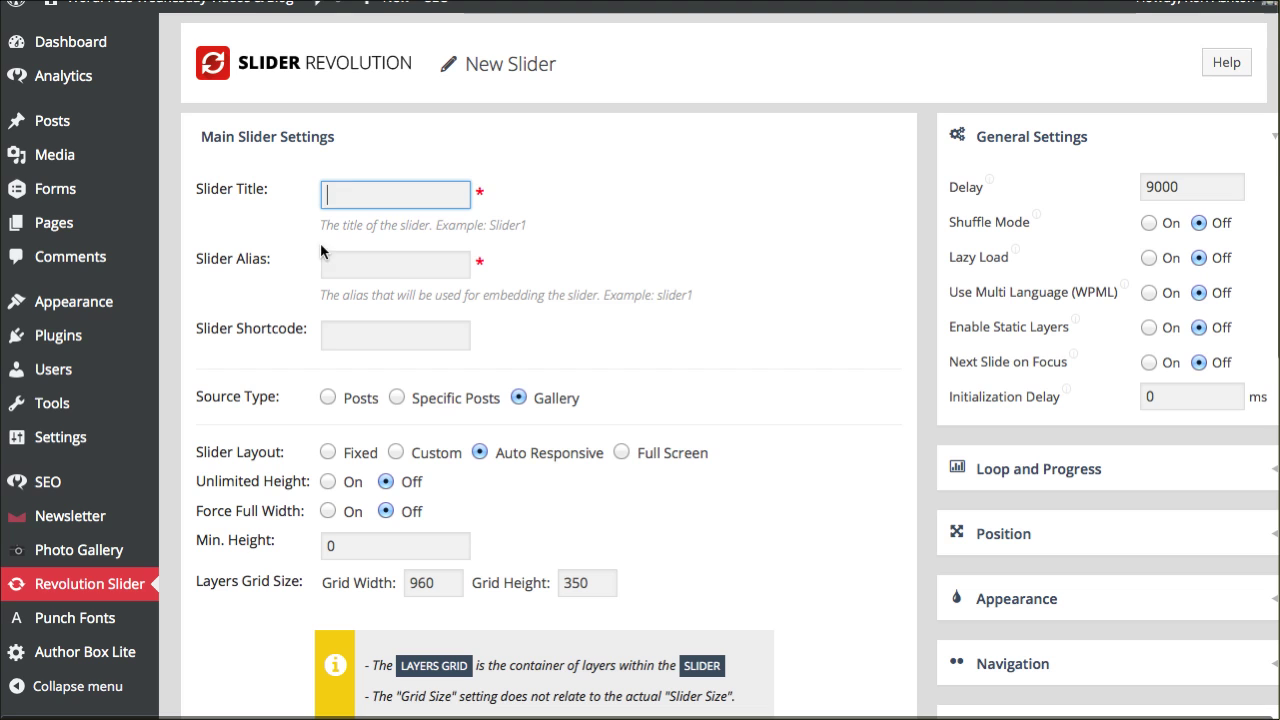
pyautogui.click(345, 194)
pyautogui.write('Home')
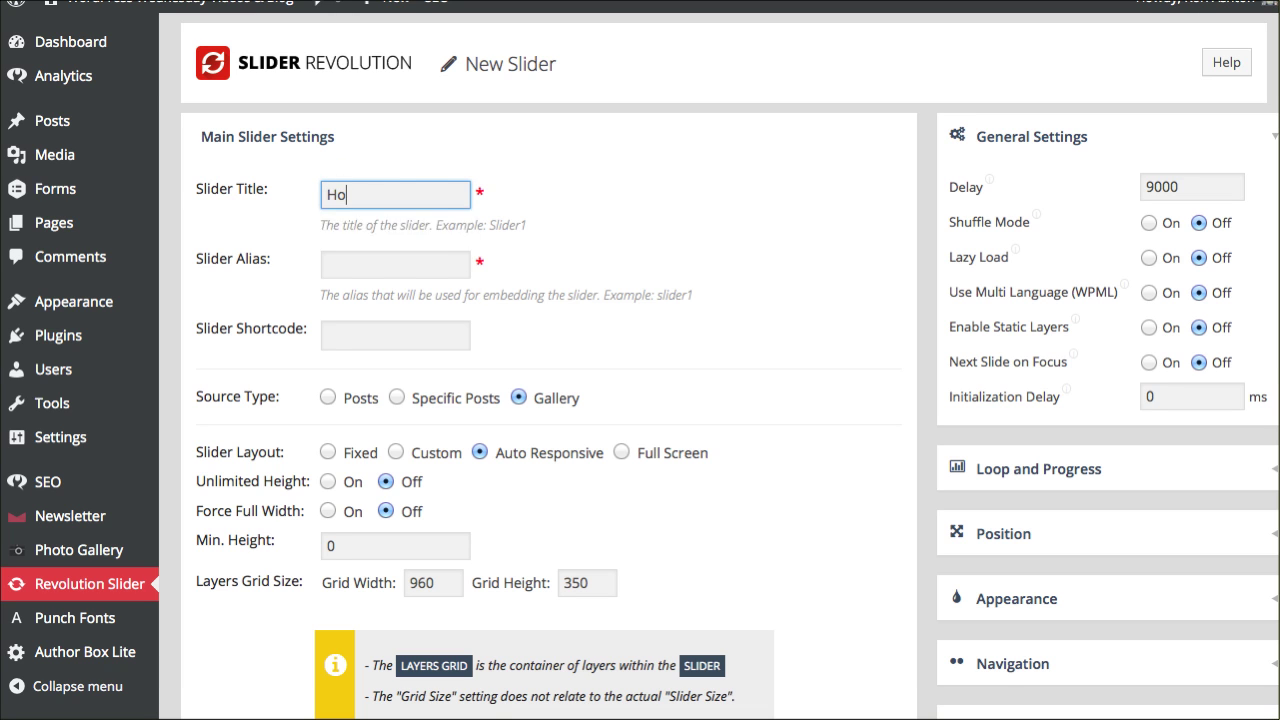
pyautogui.click(370, 262)
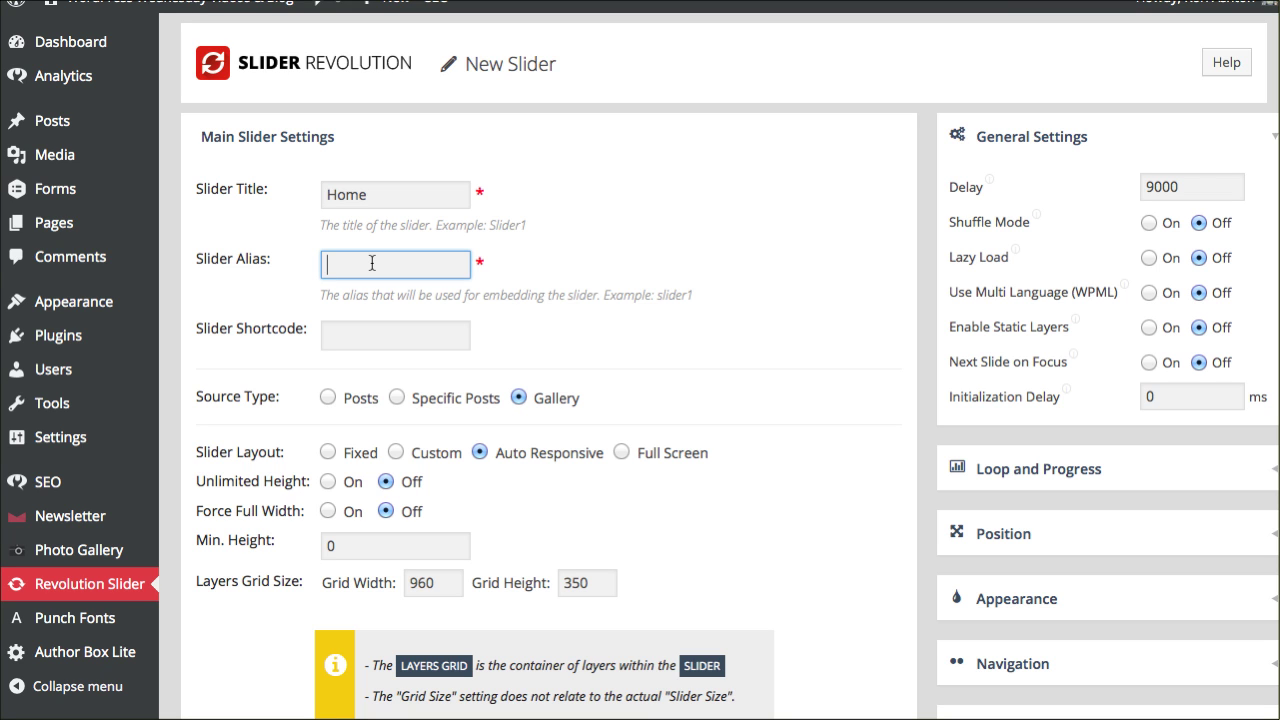
pyautogui.write('homepage')
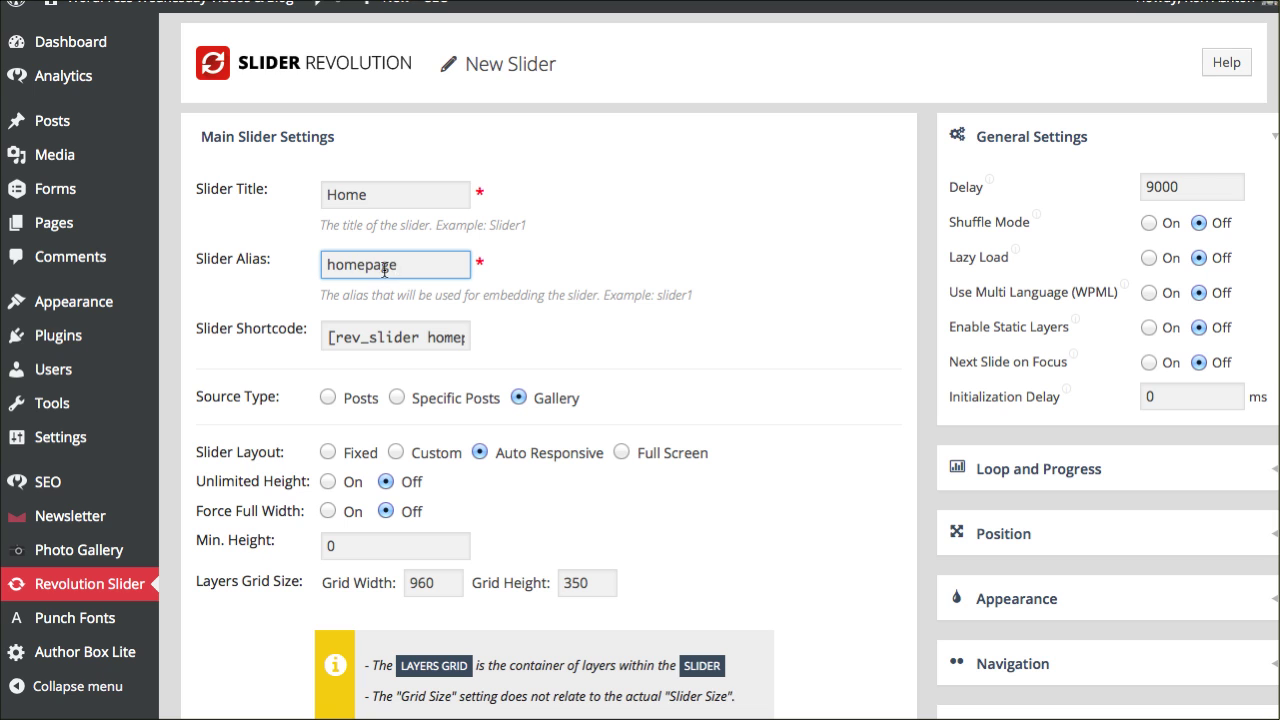
pyautogui.click(476, 304)
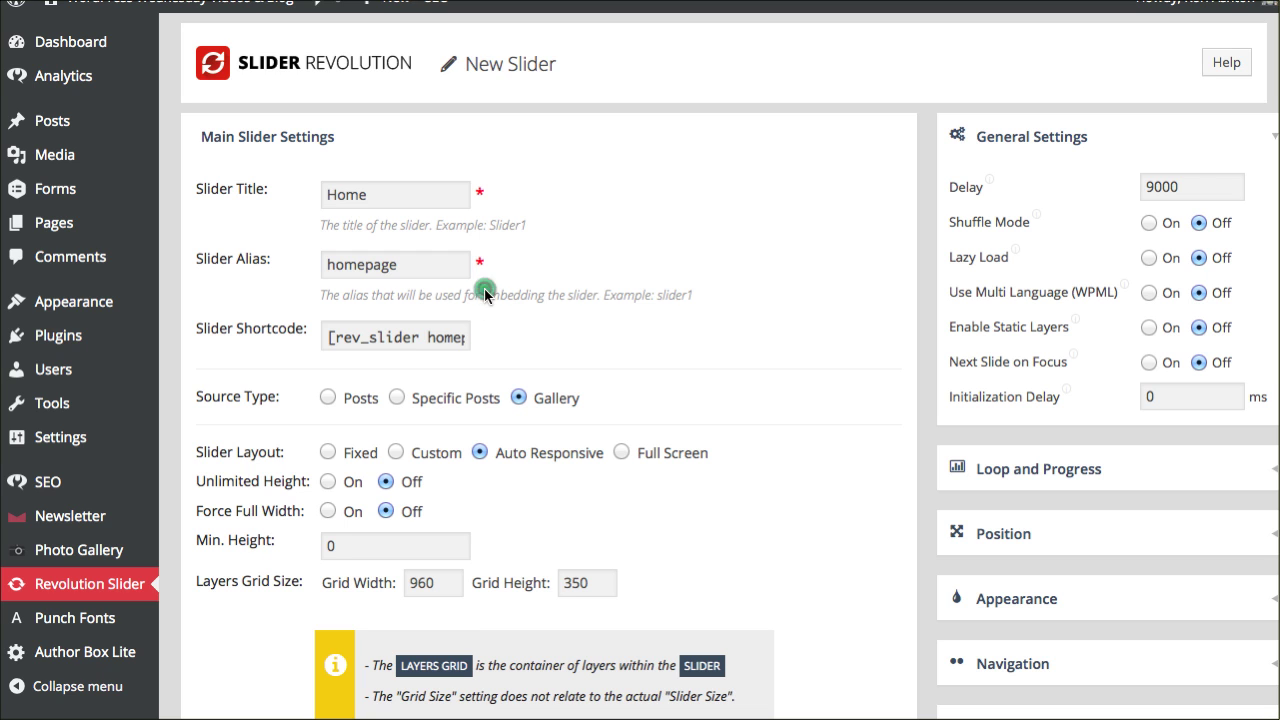
pyautogui.click(347, 337)
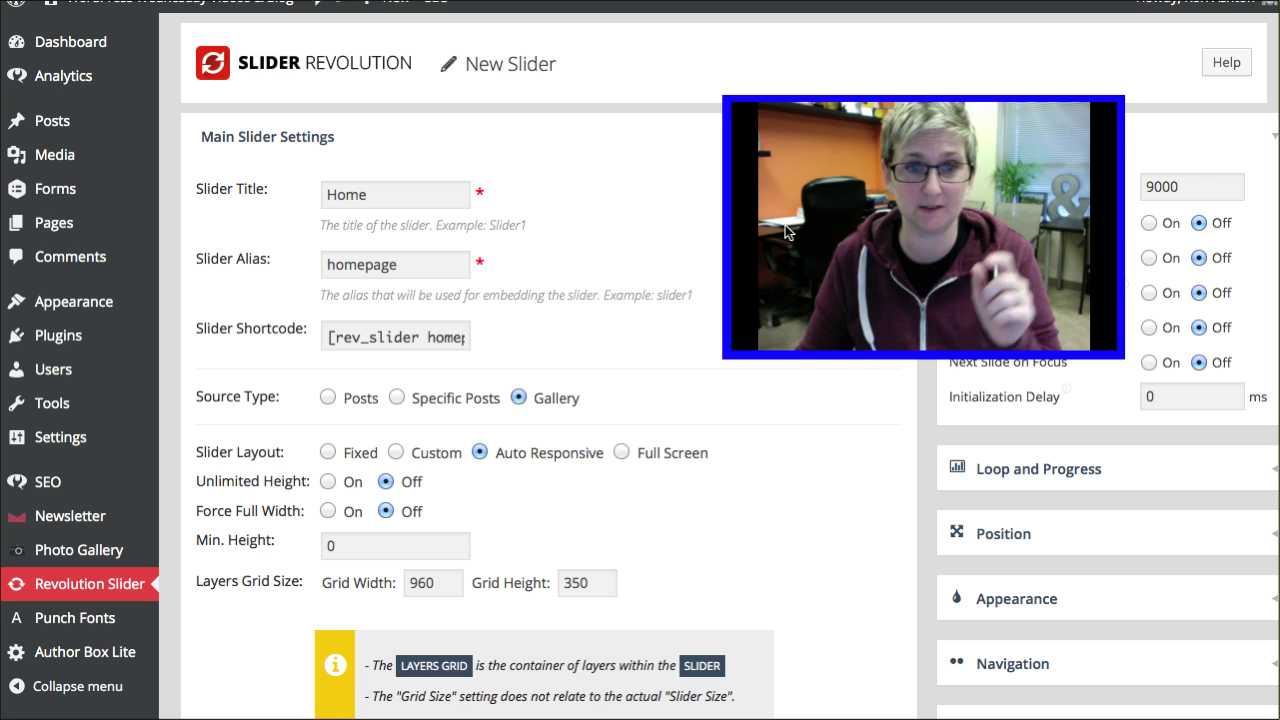
pyautogui.click(400, 340)
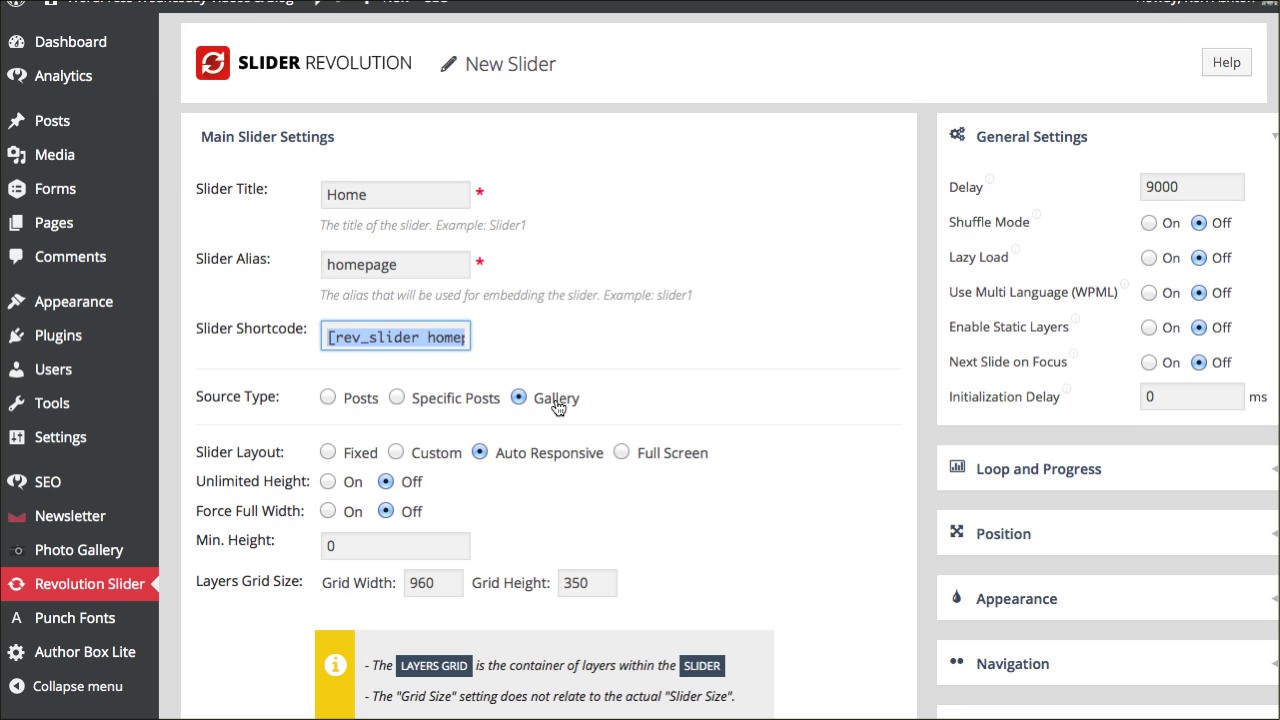
pyautogui.scroll(-1, 557, 406)
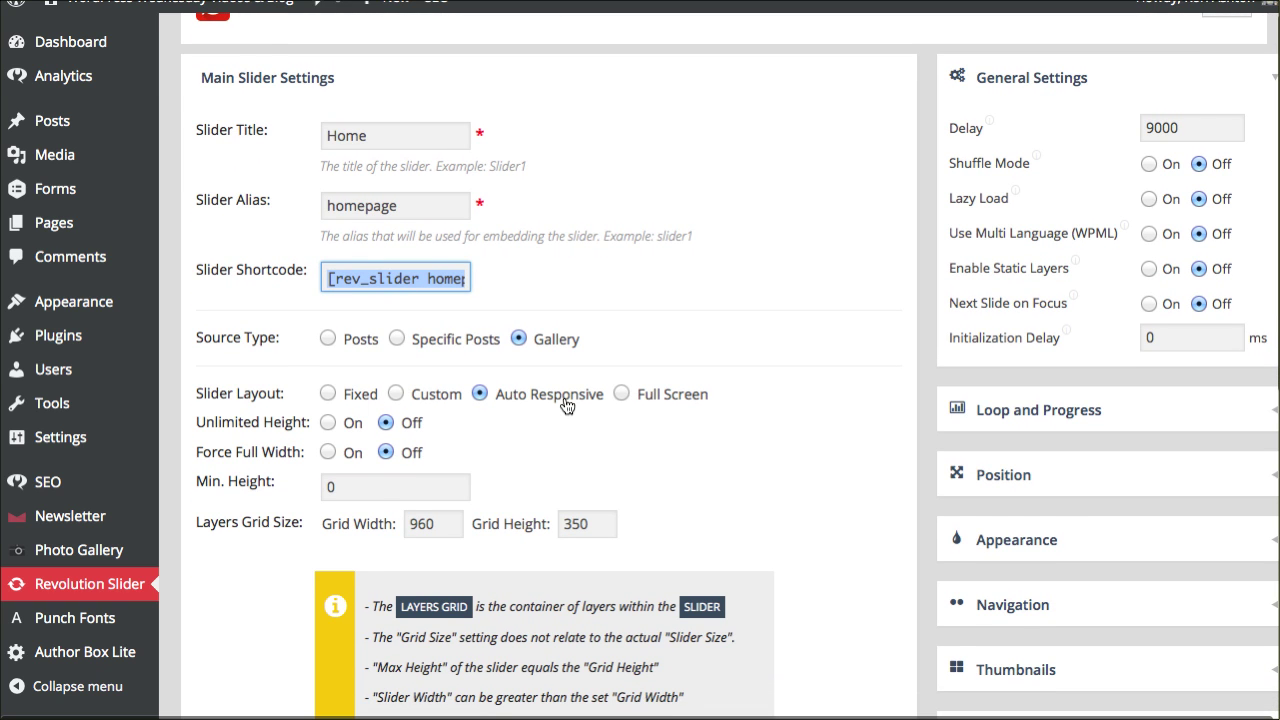
# Create the Home slider and select its [rev_slider homepage] shortcode in the list.
pyautogui.scroll(-1, 527, 409)
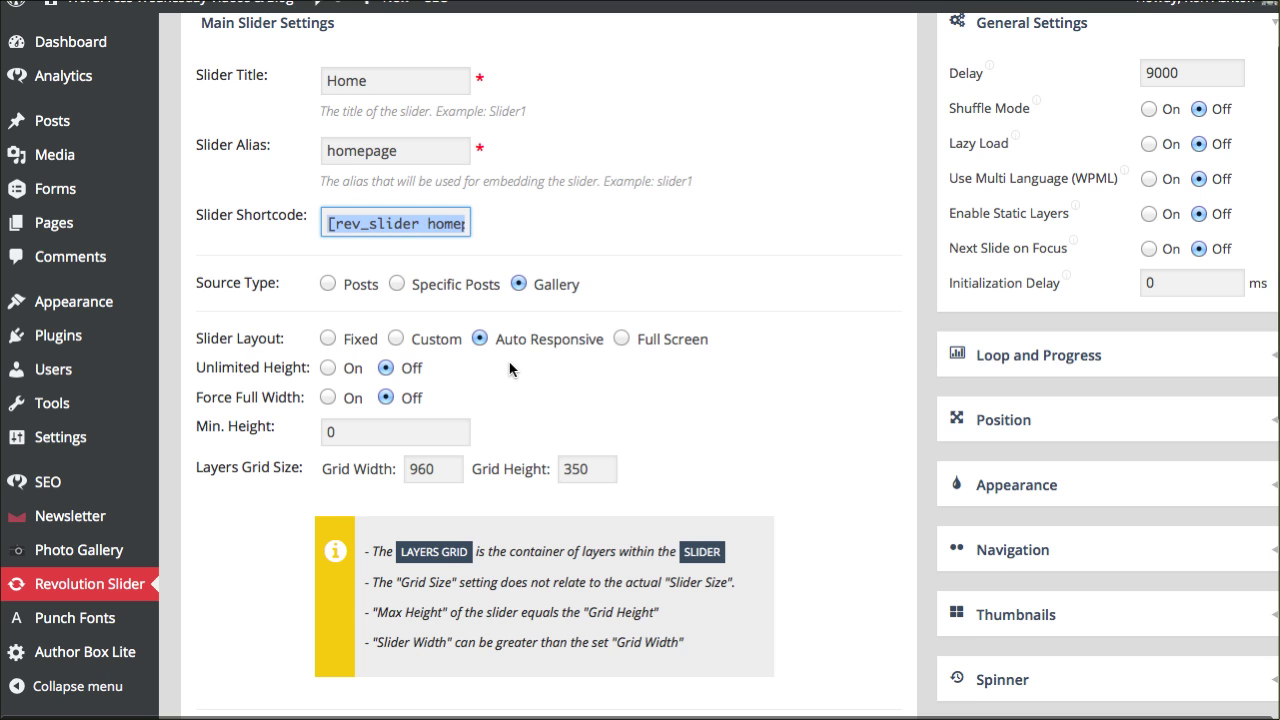
pyautogui.scroll(-1, 509, 369)
pyautogui.scroll(-1, 260, 409)
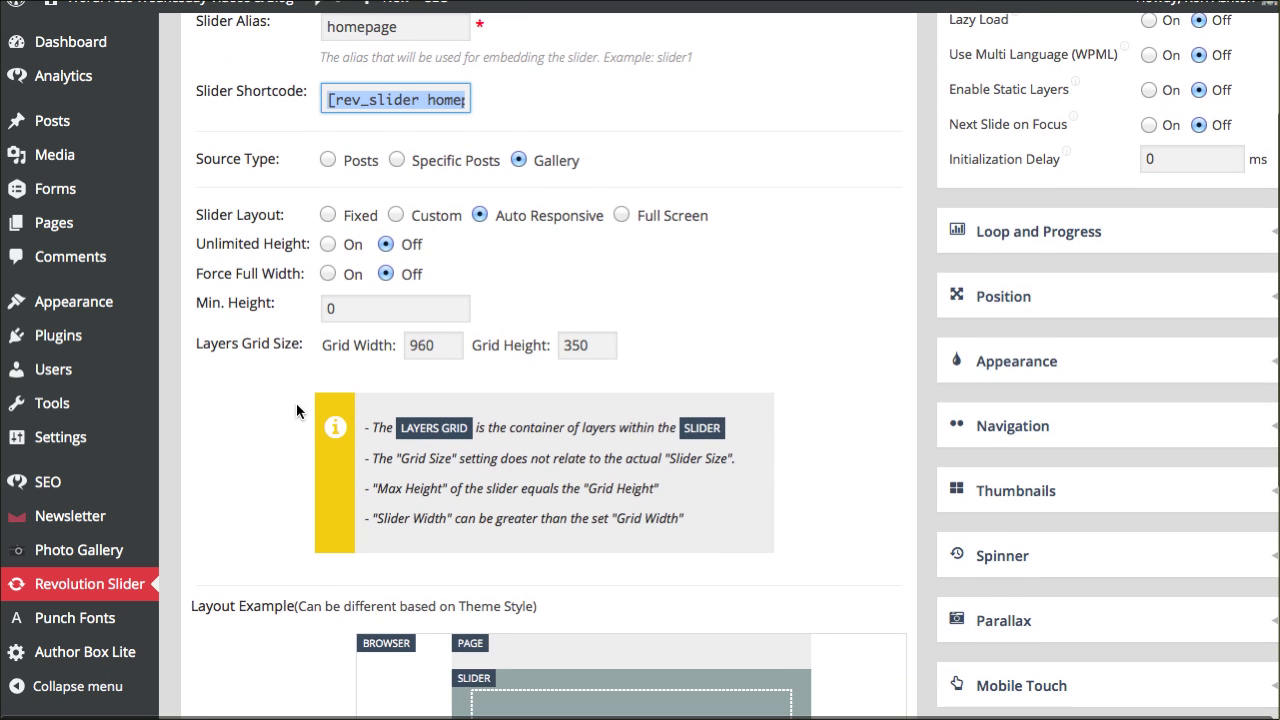
pyautogui.scroll(-2, 302, 425)
pyautogui.scroll(-3, 295, 410)
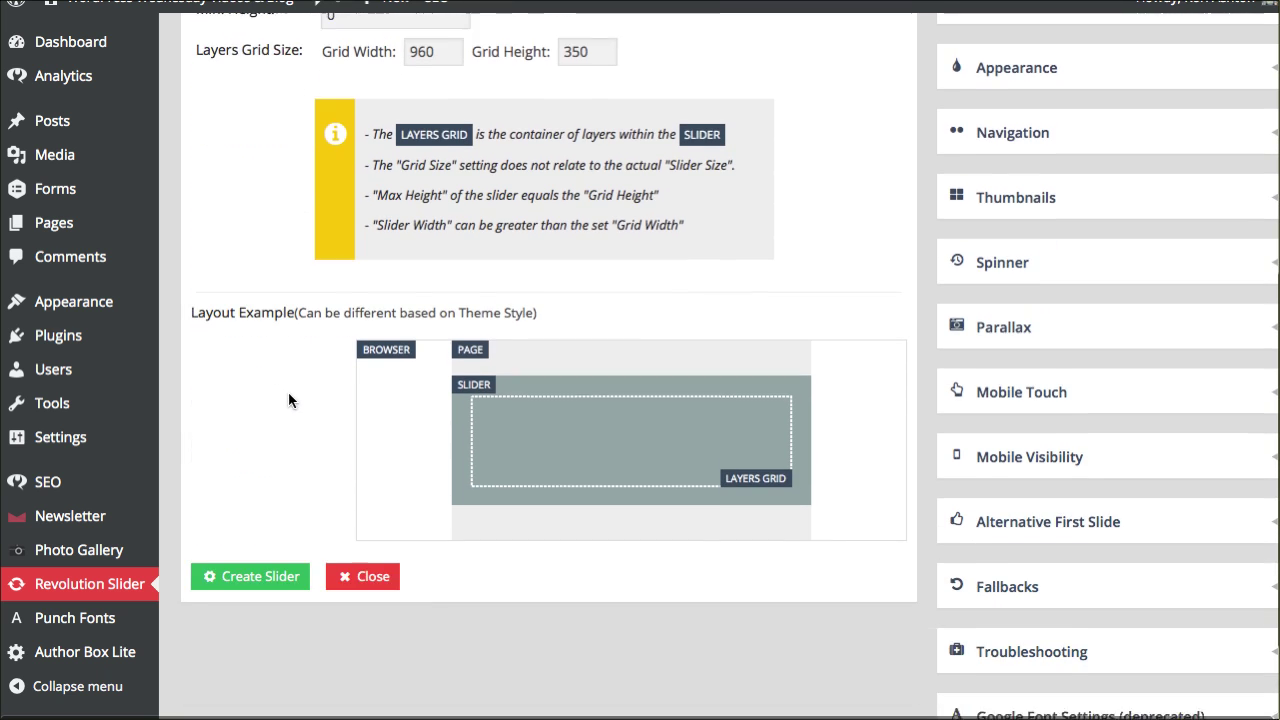
pyautogui.scroll(-2, 288, 397)
pyautogui.click(268, 450)
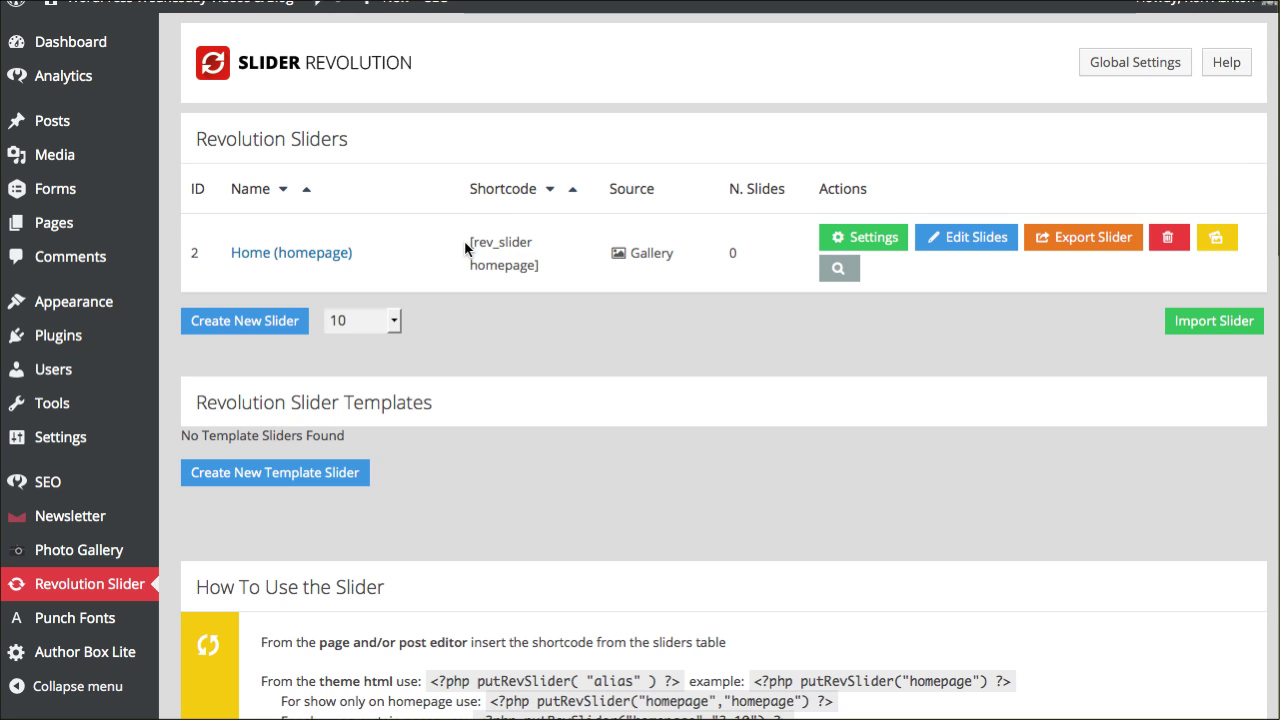
pyautogui.moveTo(464, 240); pyautogui.dragTo(537, 270)
pyautogui.click(537, 272)
# Add a first slide to Home using the Code_Poetry_2560x1440_2.jpg grunge image.
pyautogui.click(980, 250)
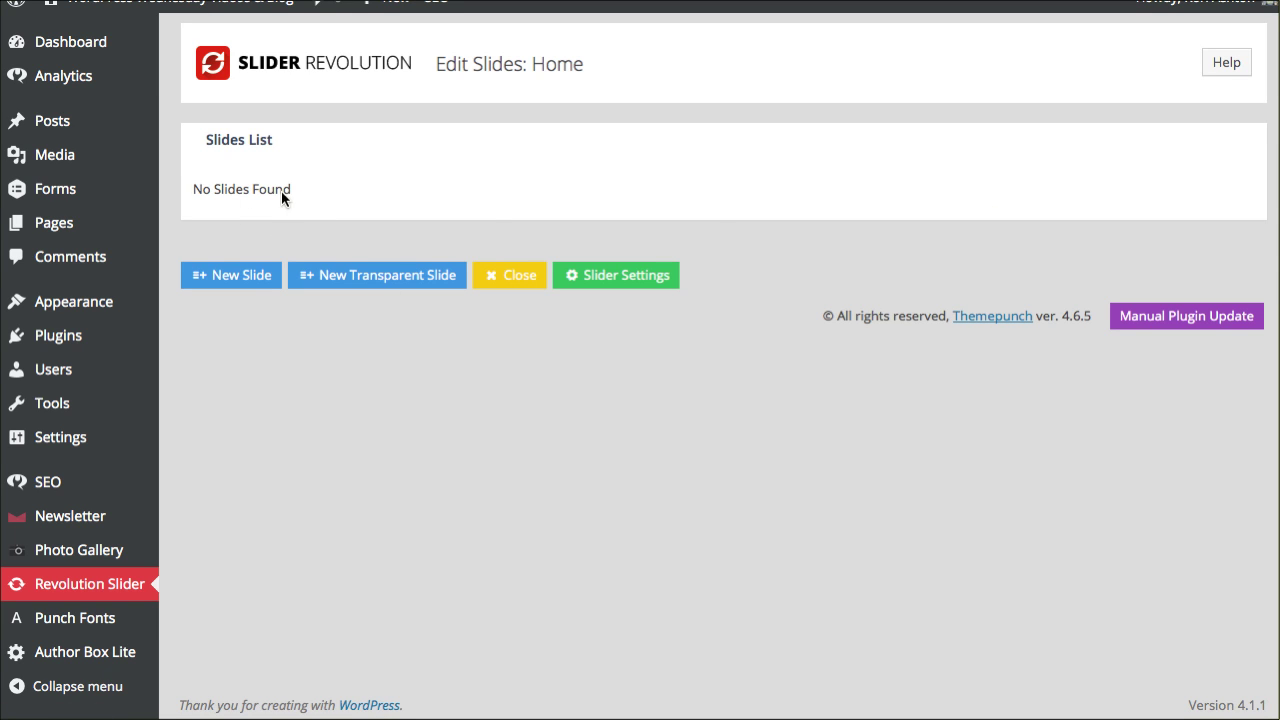
pyautogui.click(262, 281)
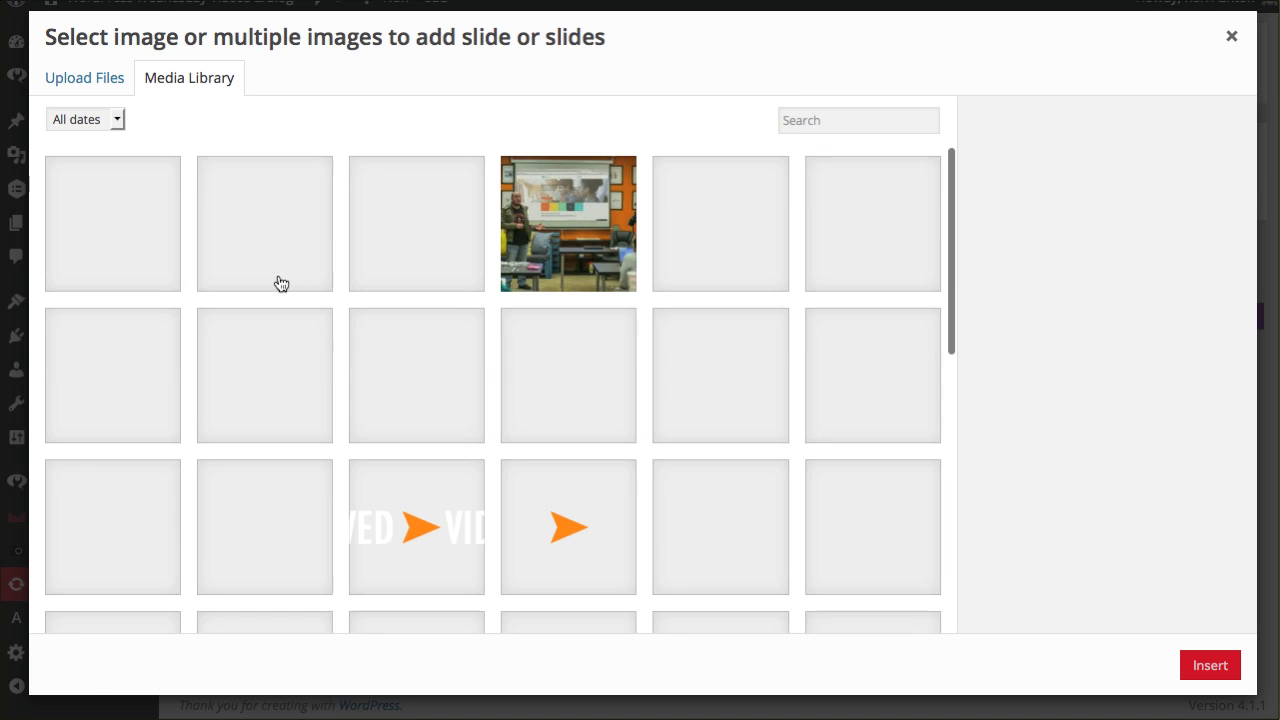
pyautogui.click(417, 243)
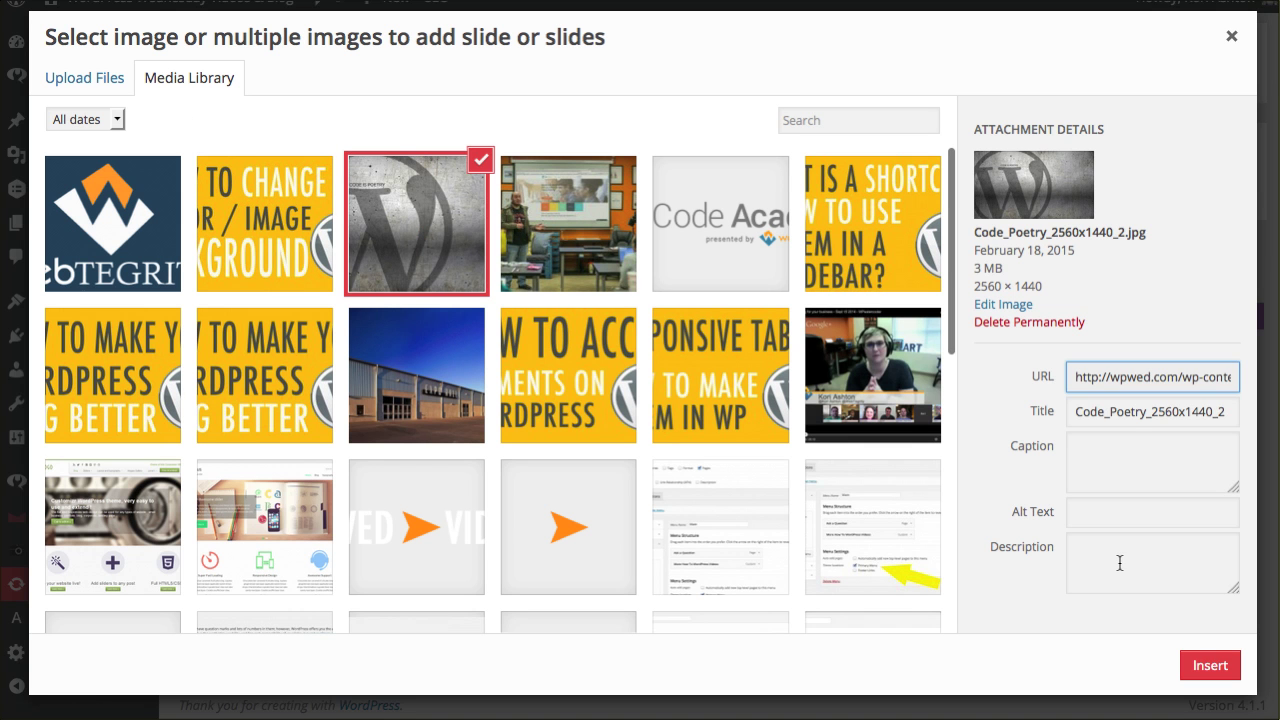
pyautogui.click(1190, 664)
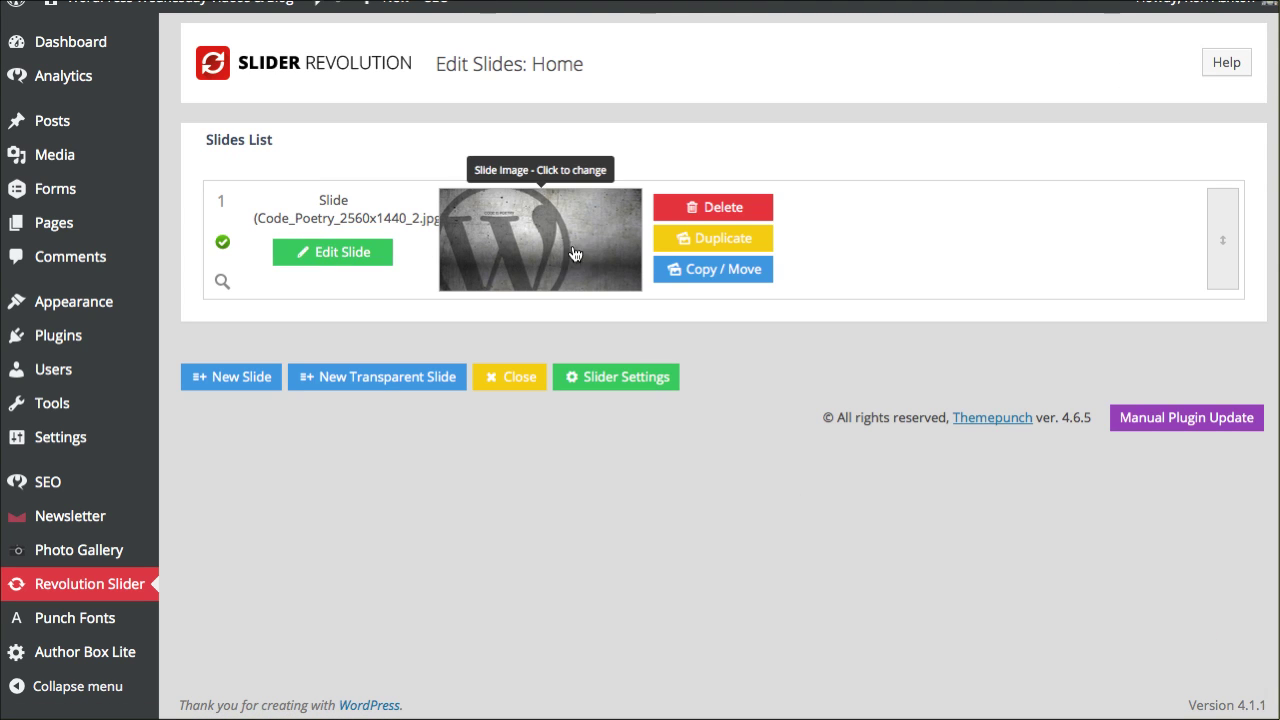
pyautogui.click(338, 263)
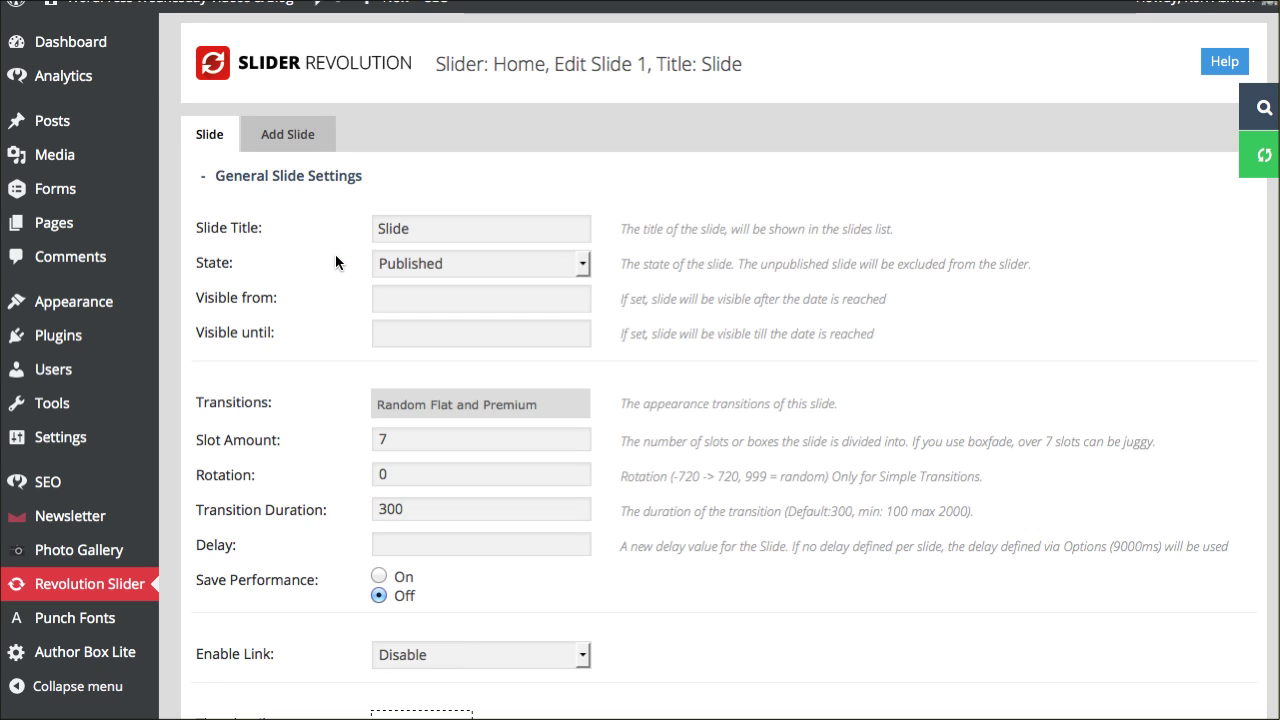
# Title the slide 'Grunge Background', leaving its state Published.
pyautogui.doubleClick(425, 231)
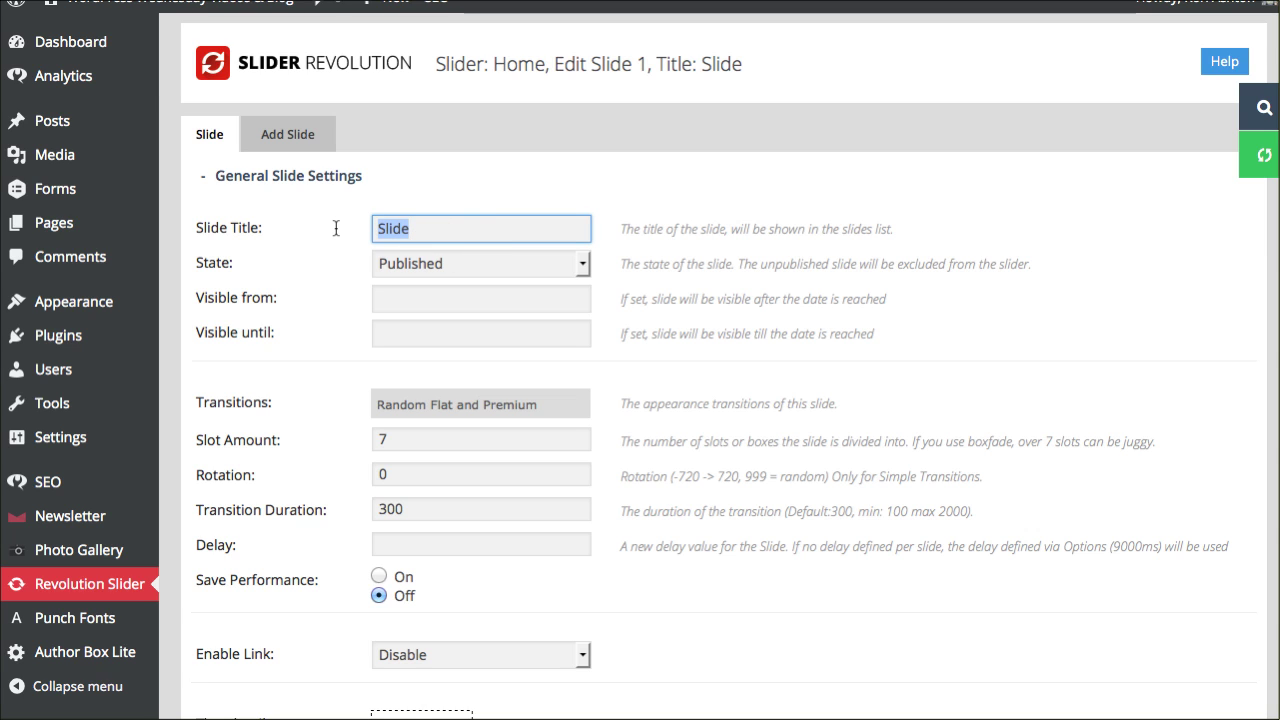
pyautogui.write('Gru')
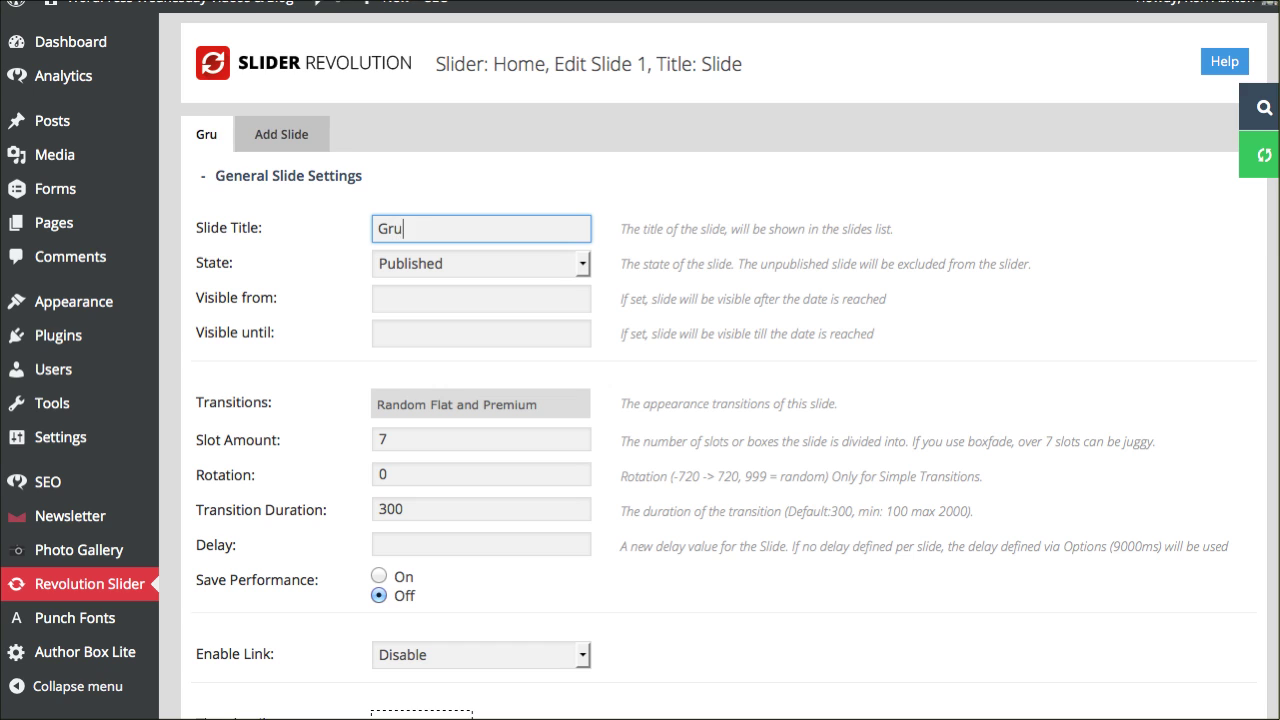
pyautogui.write('nge Backgrou')
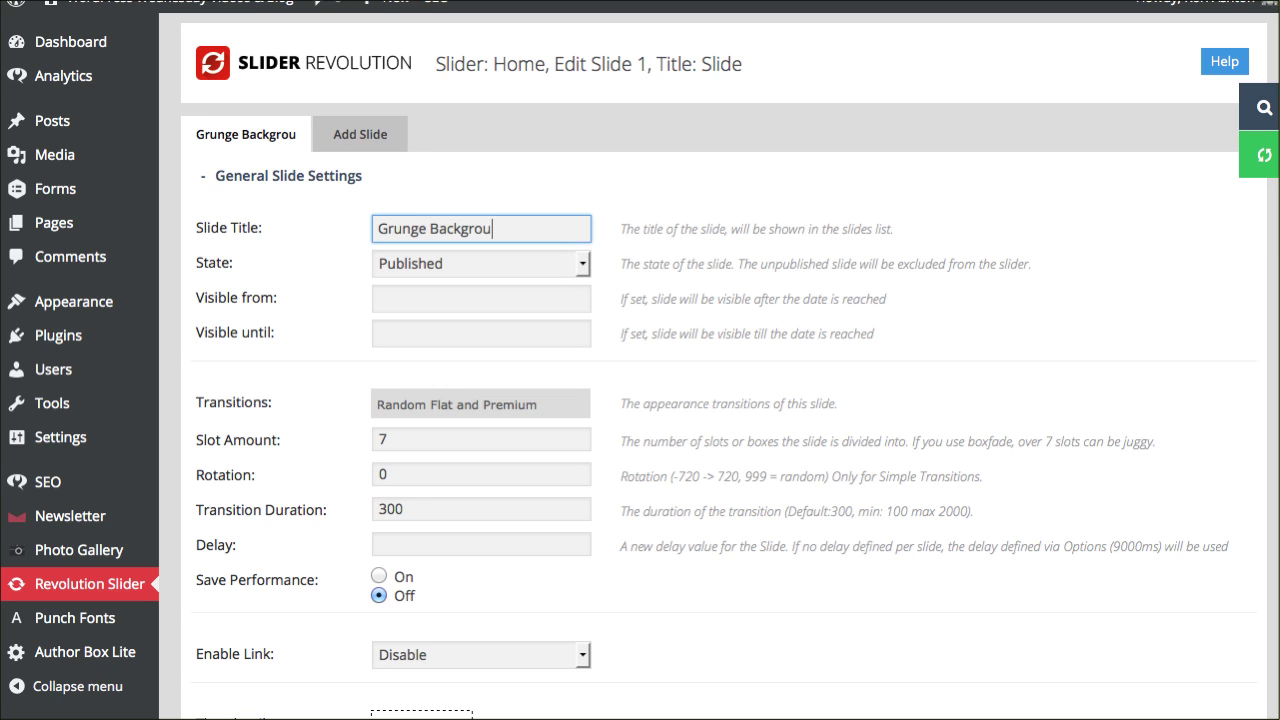
pyautogui.write('nd')
pyautogui.click(421, 264)
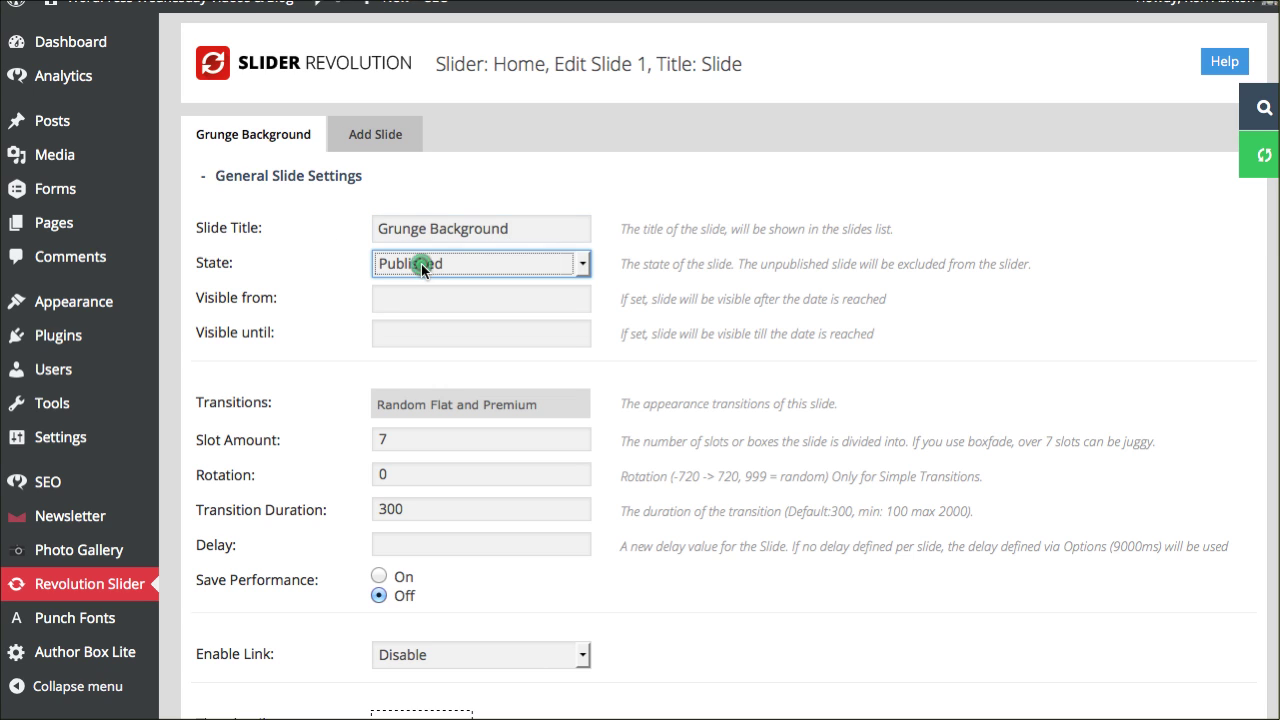
pyautogui.click(340, 262)
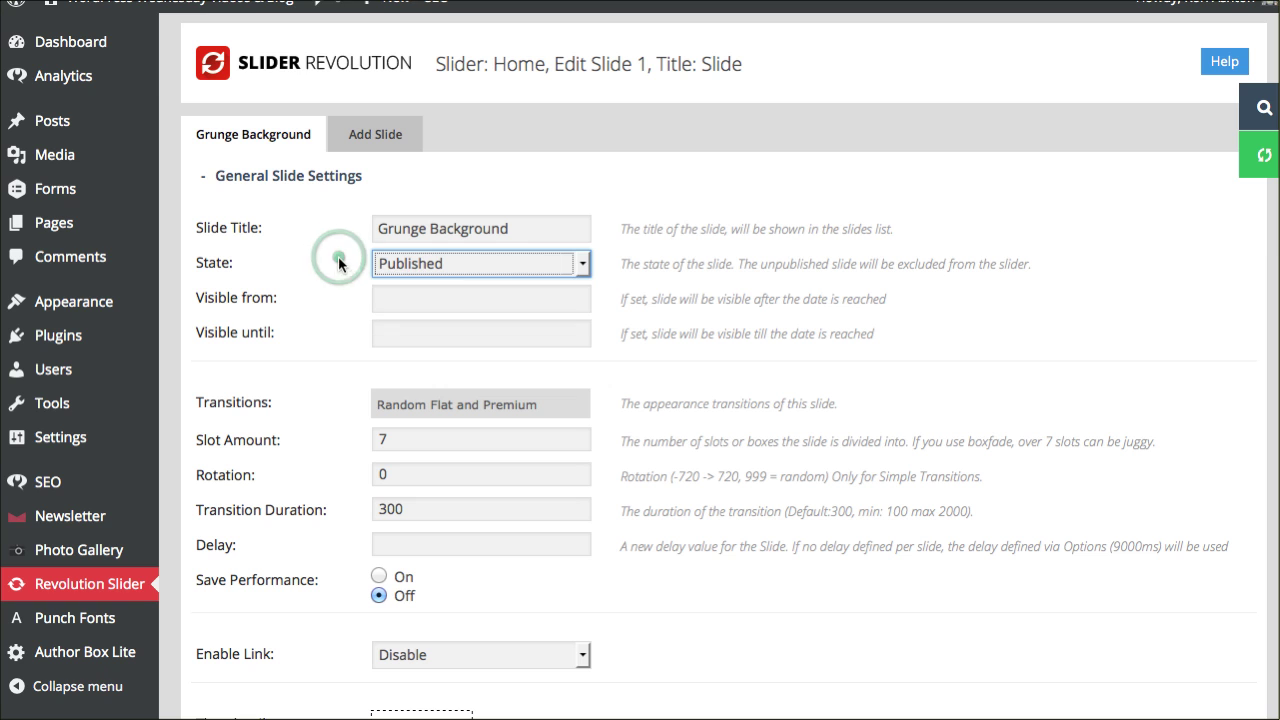
# Review the visible-from and visible-until date pickers without setting any dates.
pyautogui.scroll(-2, 339, 265)
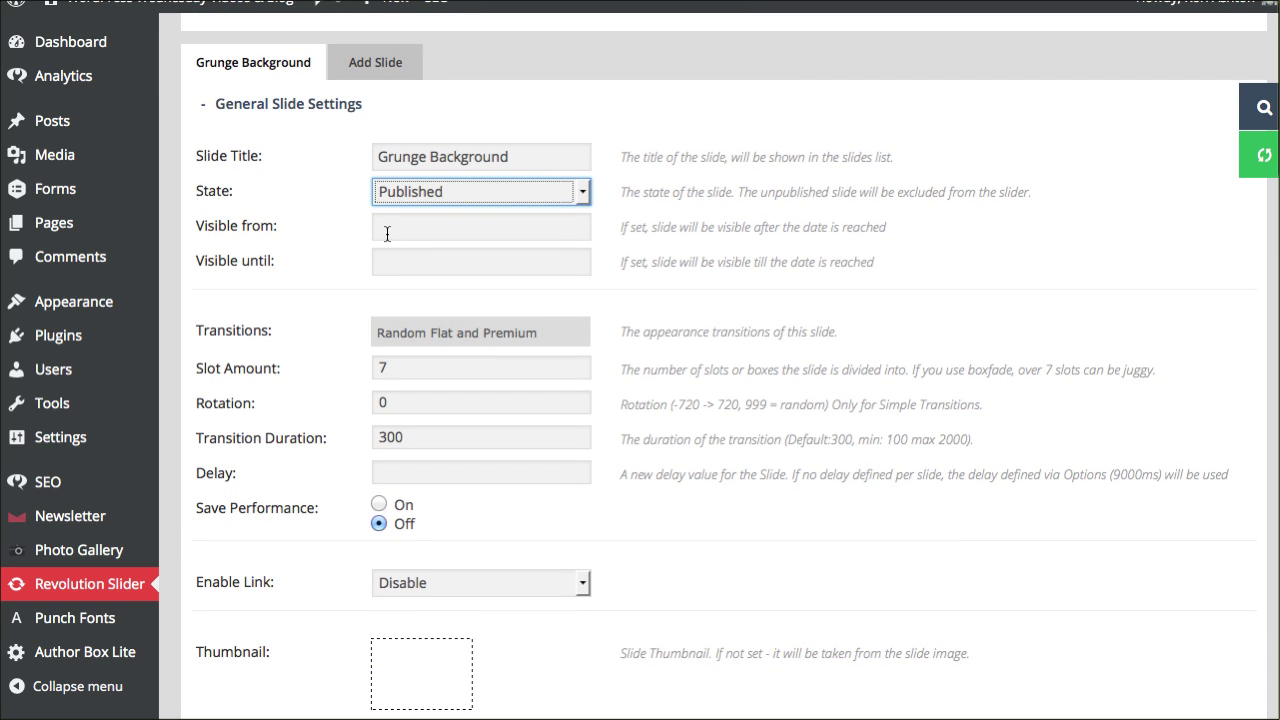
pyautogui.click(386, 232)
pyautogui.click(343, 243)
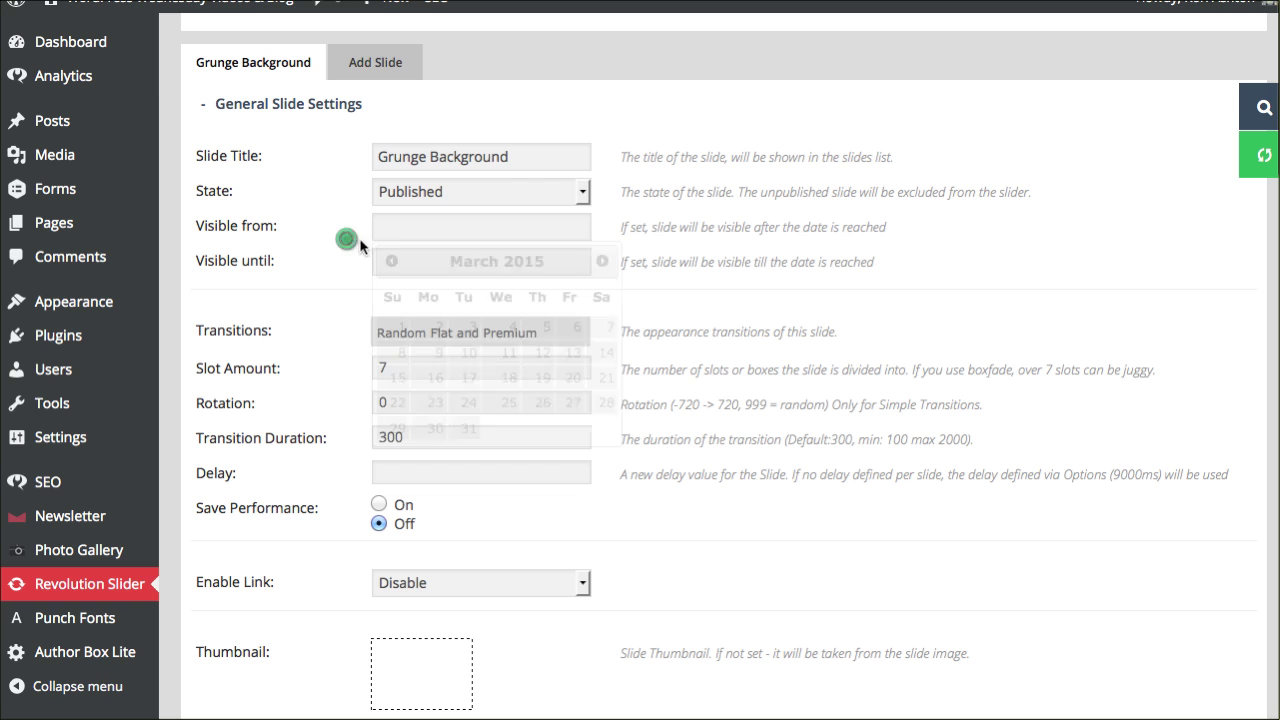
pyautogui.click(395, 259)
pyautogui.click(393, 226)
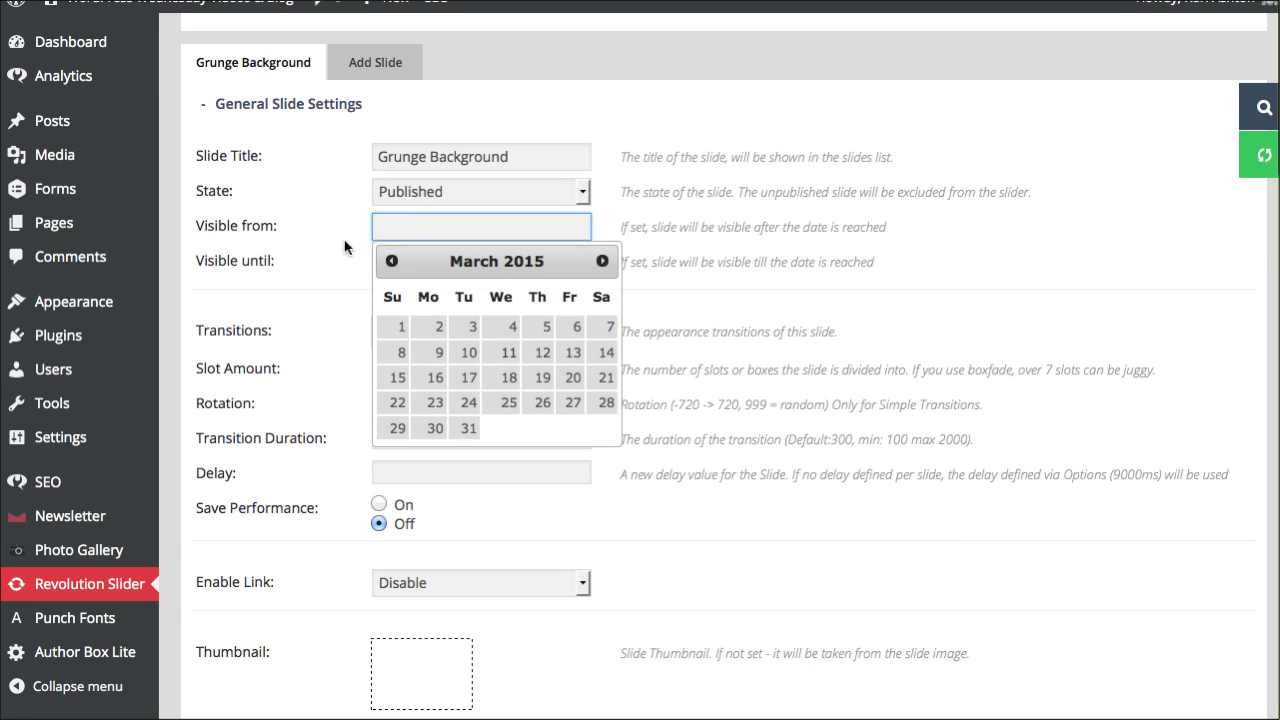
pyautogui.click(343, 242)
pyautogui.click(395, 259)
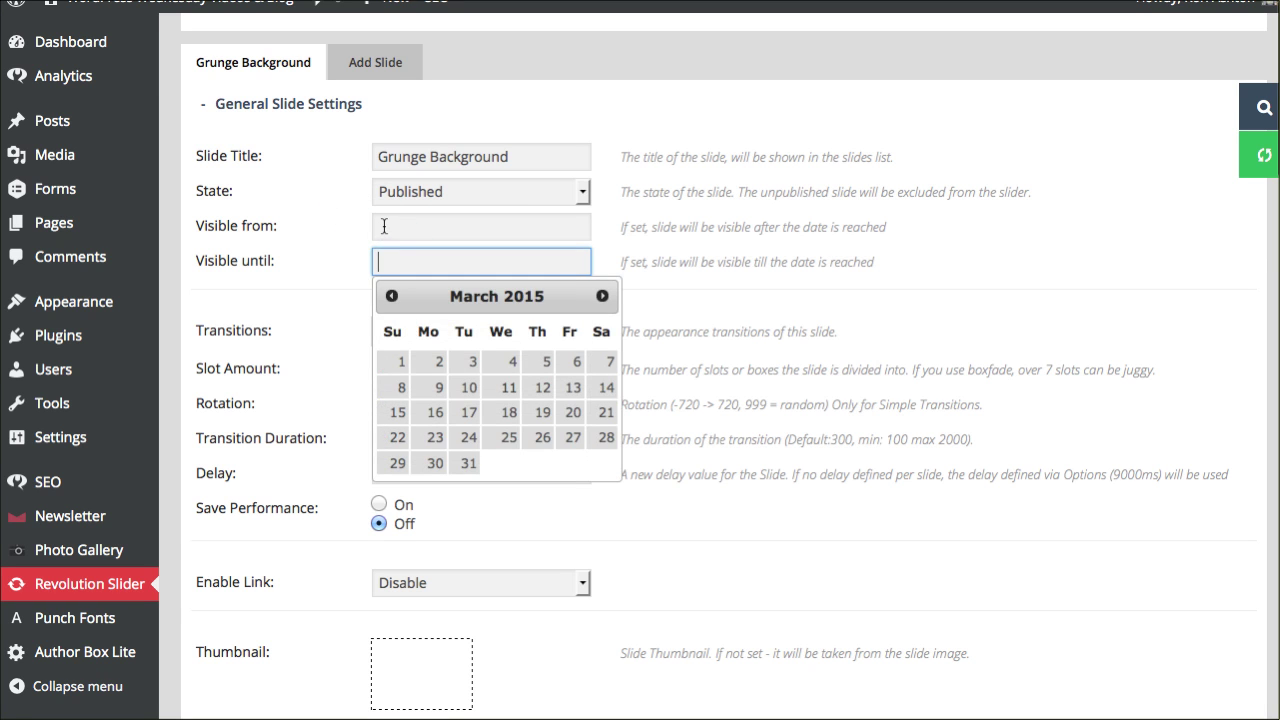
pyautogui.click(390, 226)
pyautogui.click(343, 228)
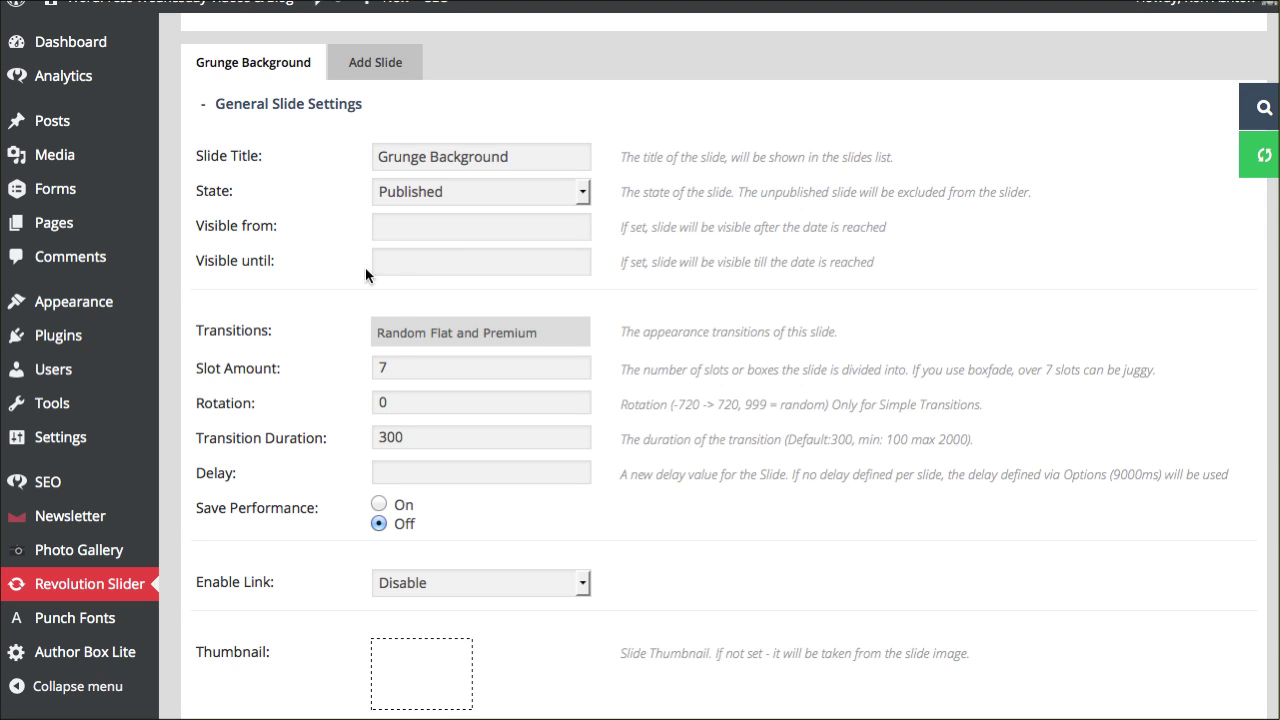
pyautogui.moveTo(228, 262); pyautogui.dragTo(286, 268)
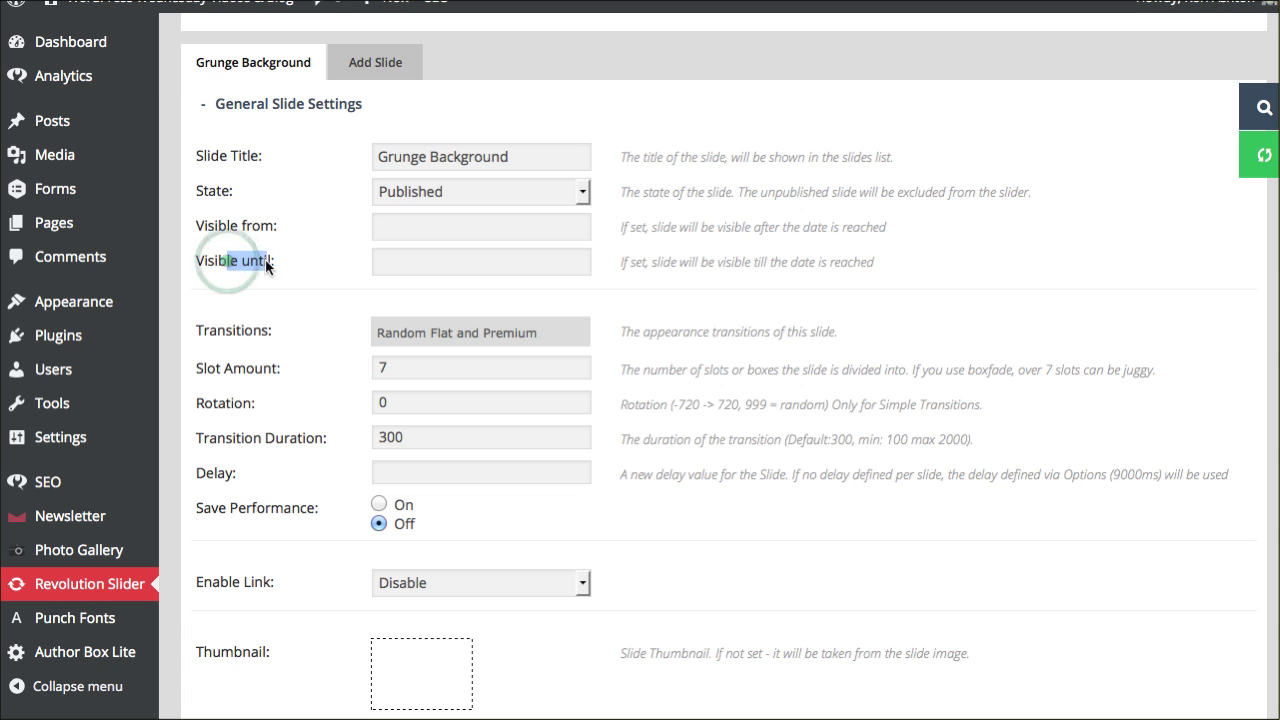
pyautogui.click(286, 265)
# Review the 300 ms transition duration and its allowed range, leaving it unchanged.
pyautogui.scroll(-3, 324, 307)
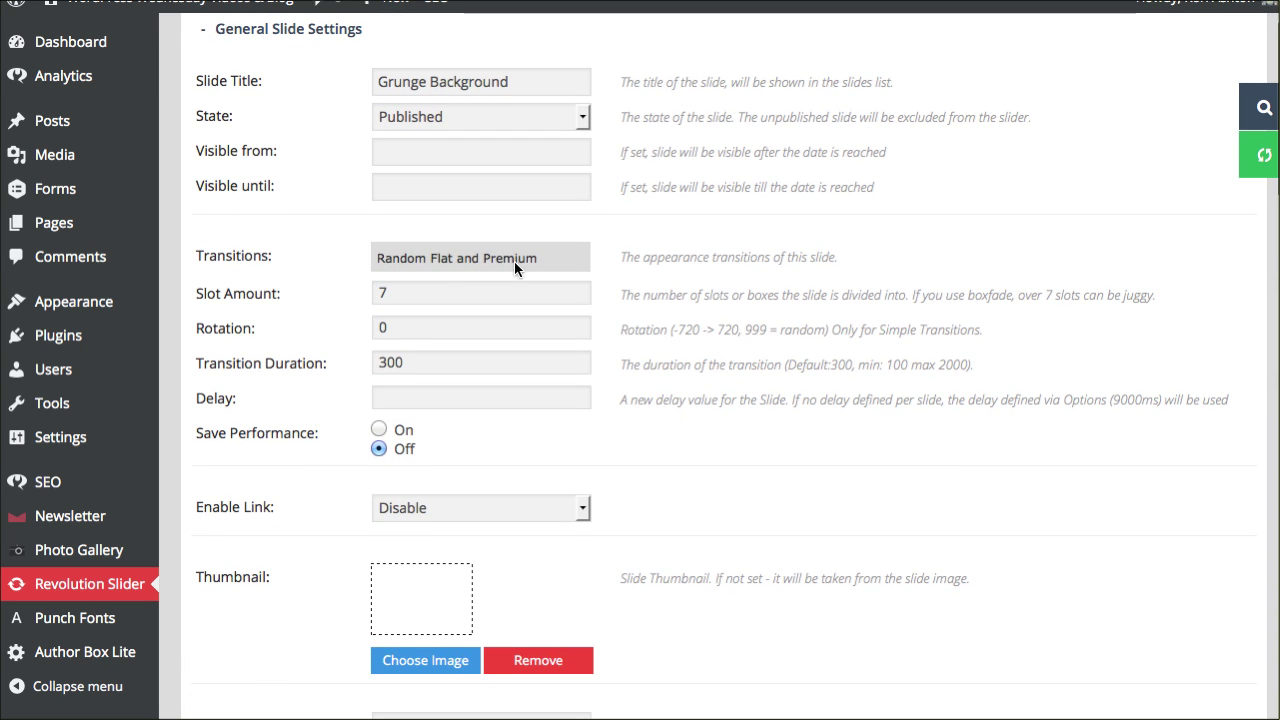
pyautogui.scroll(-3, 333, 256)
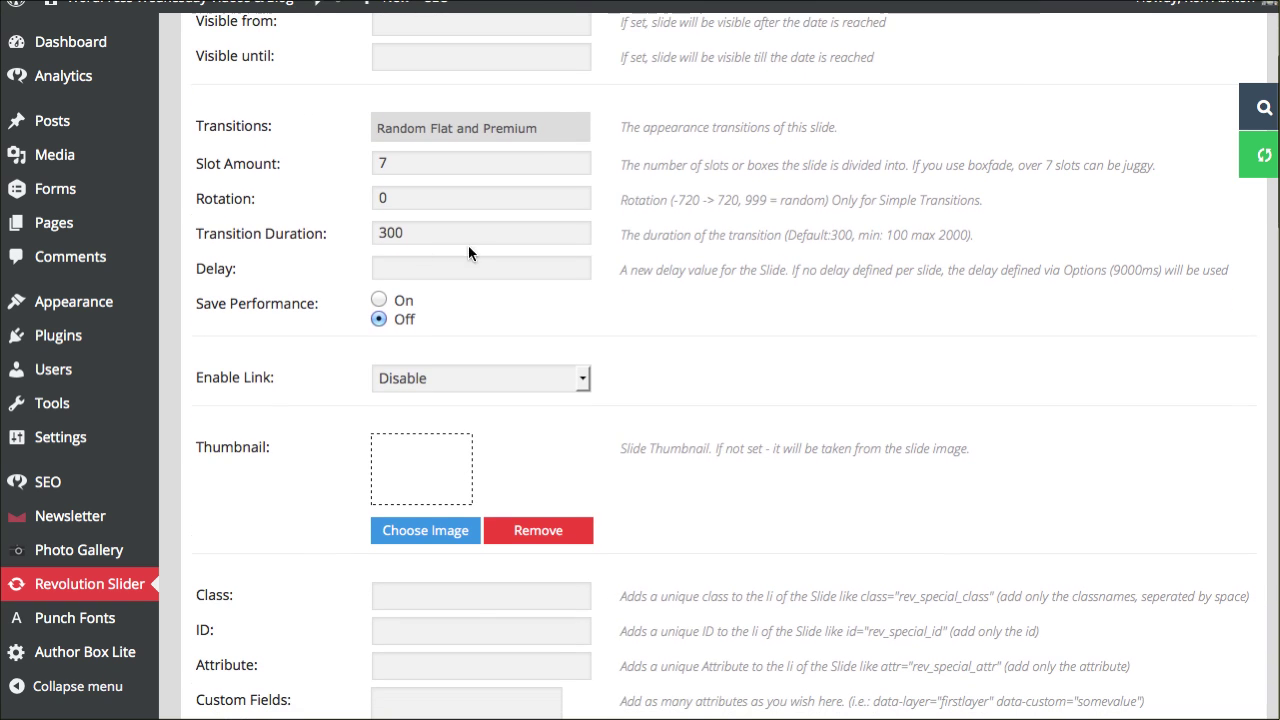
pyautogui.click(402, 225)
pyautogui.moveTo(402, 225); pyautogui.dragTo(390, 224)
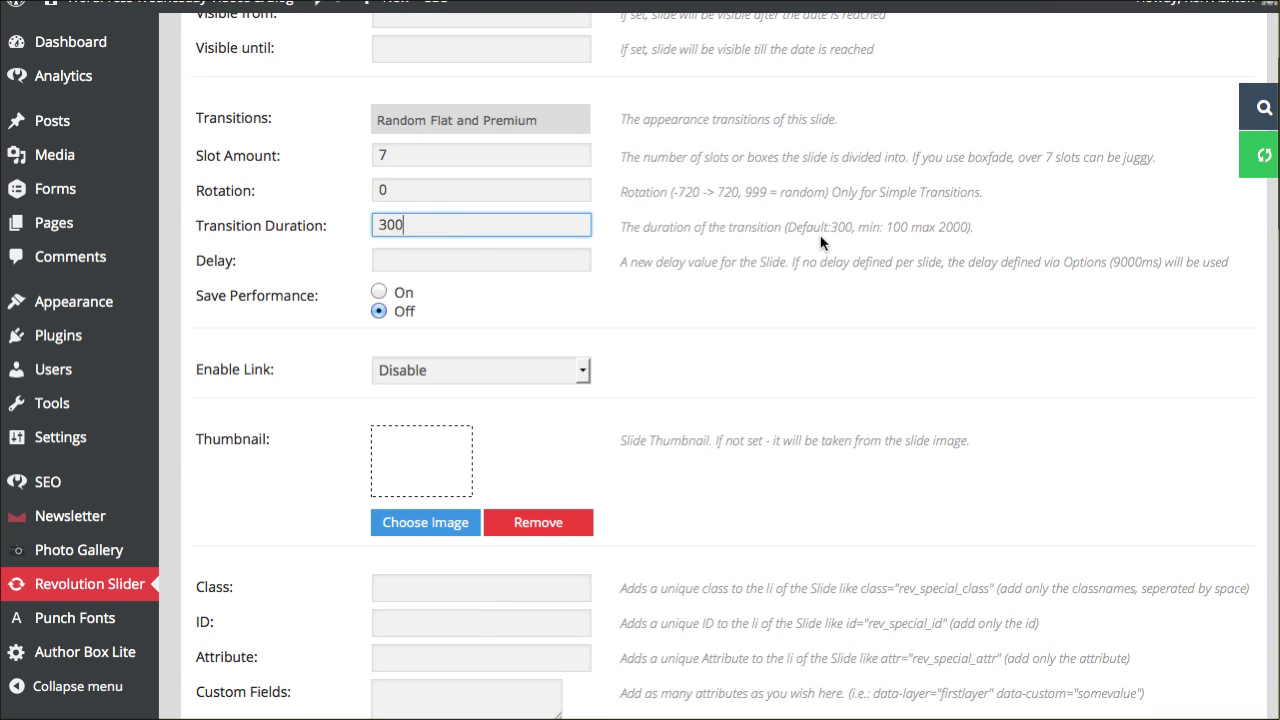
pyautogui.click(770, 223)
pyautogui.moveTo(640, 226); pyautogui.dragTo(990, 232)
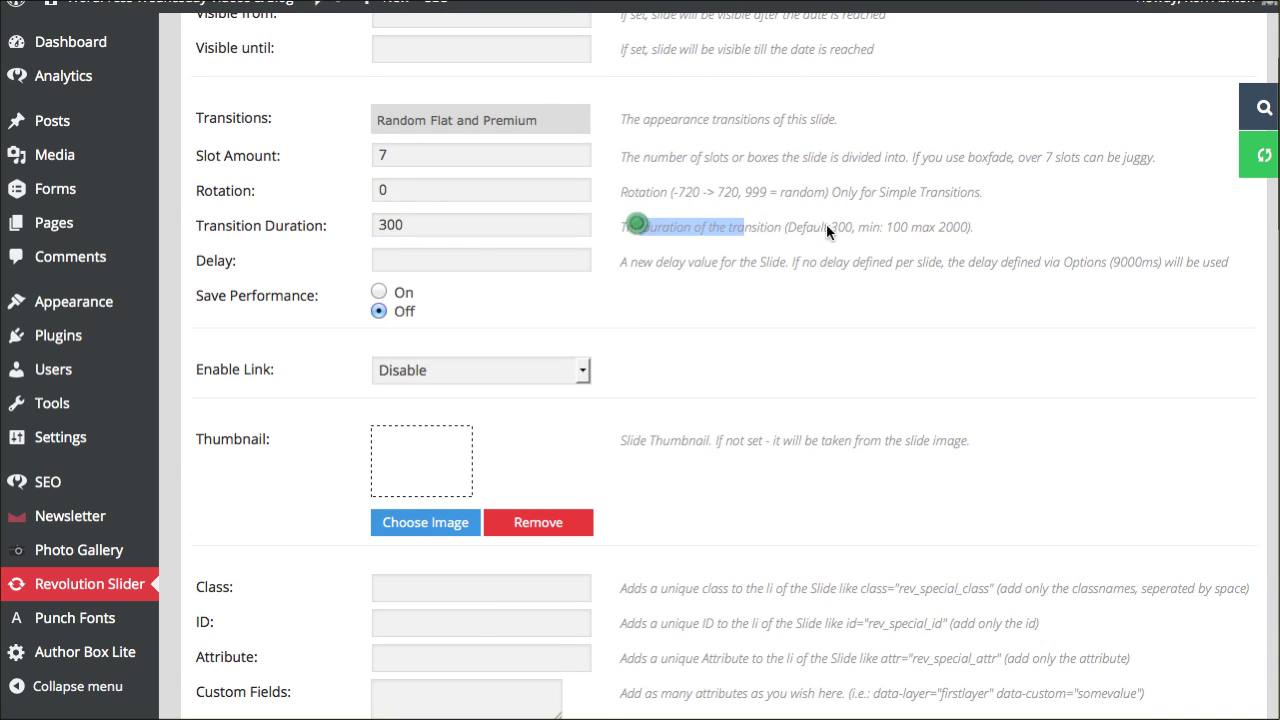
pyautogui.click(990, 229)
# Toggle the slide link on, then set it back to disabled.
pyautogui.scroll(-3, 346, 281)
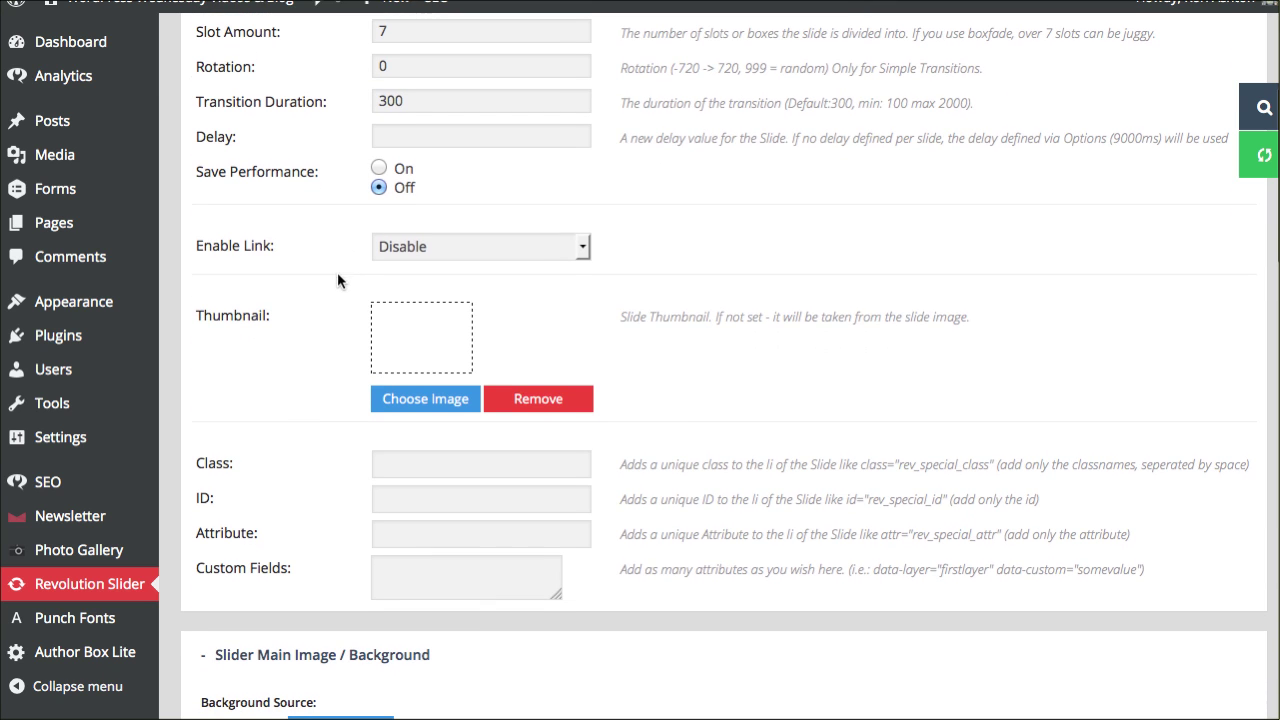
pyautogui.click(421, 251)
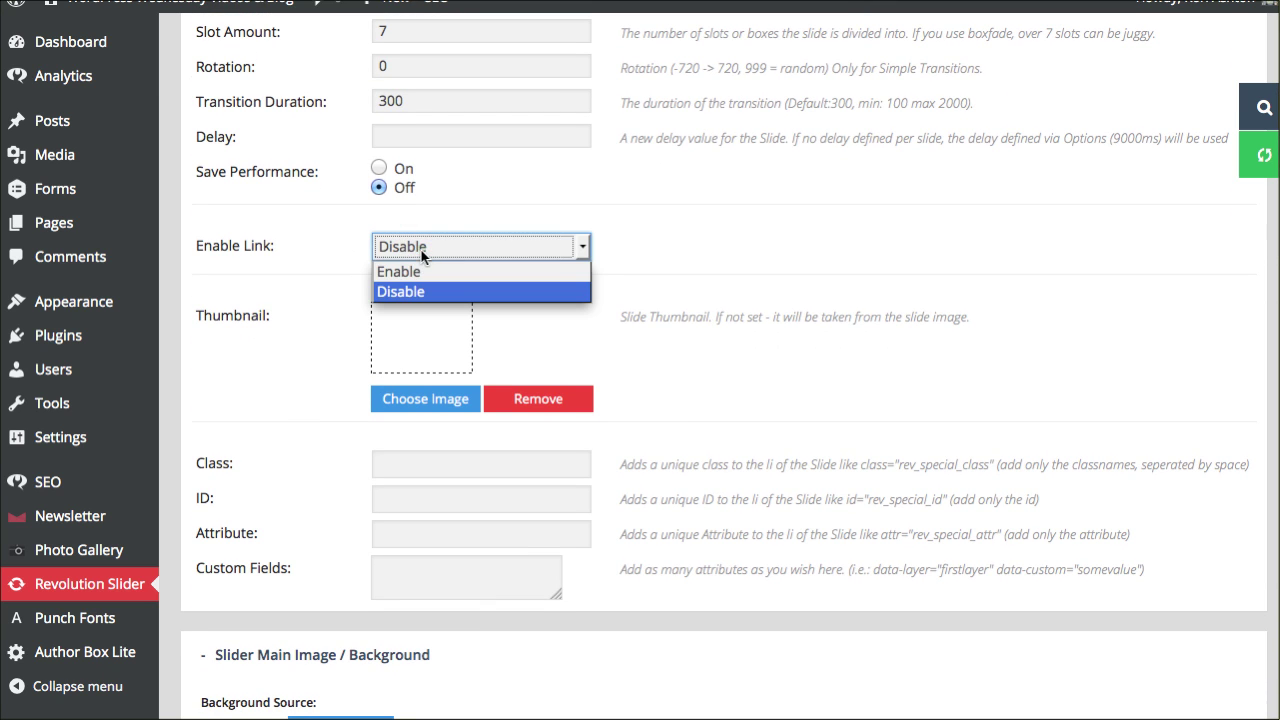
pyautogui.click(421, 271)
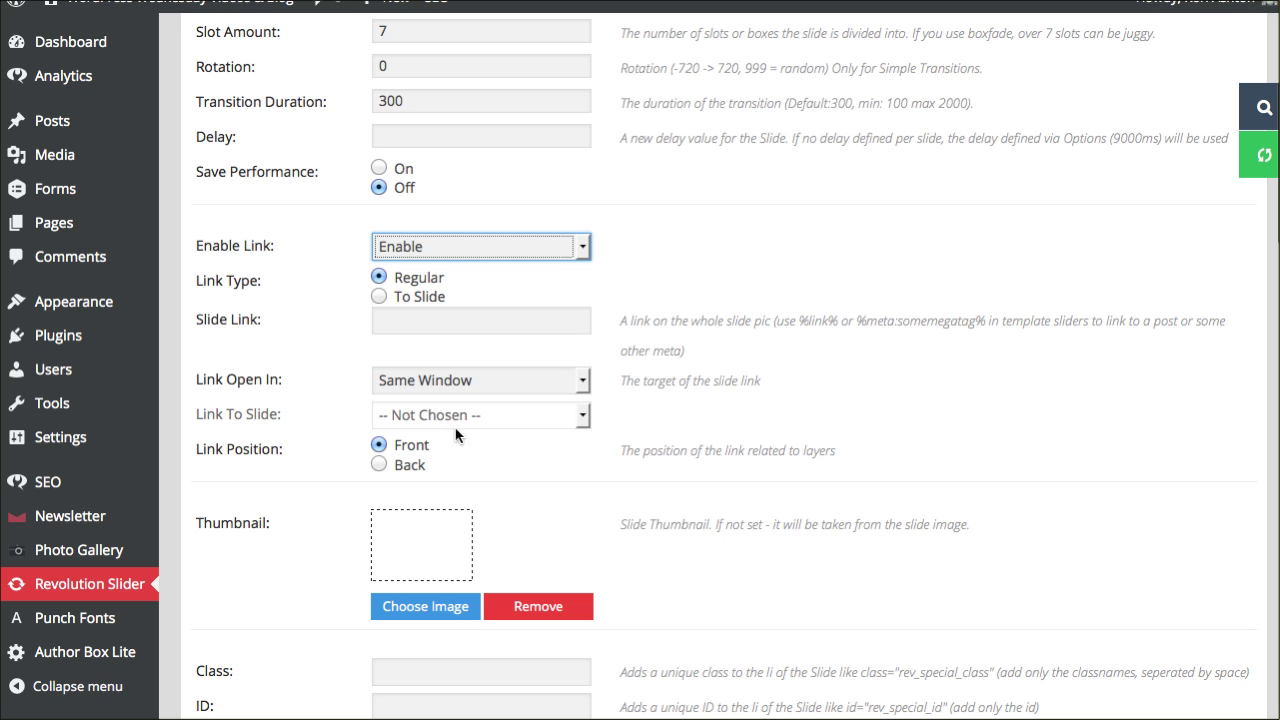
pyautogui.click(424, 248)
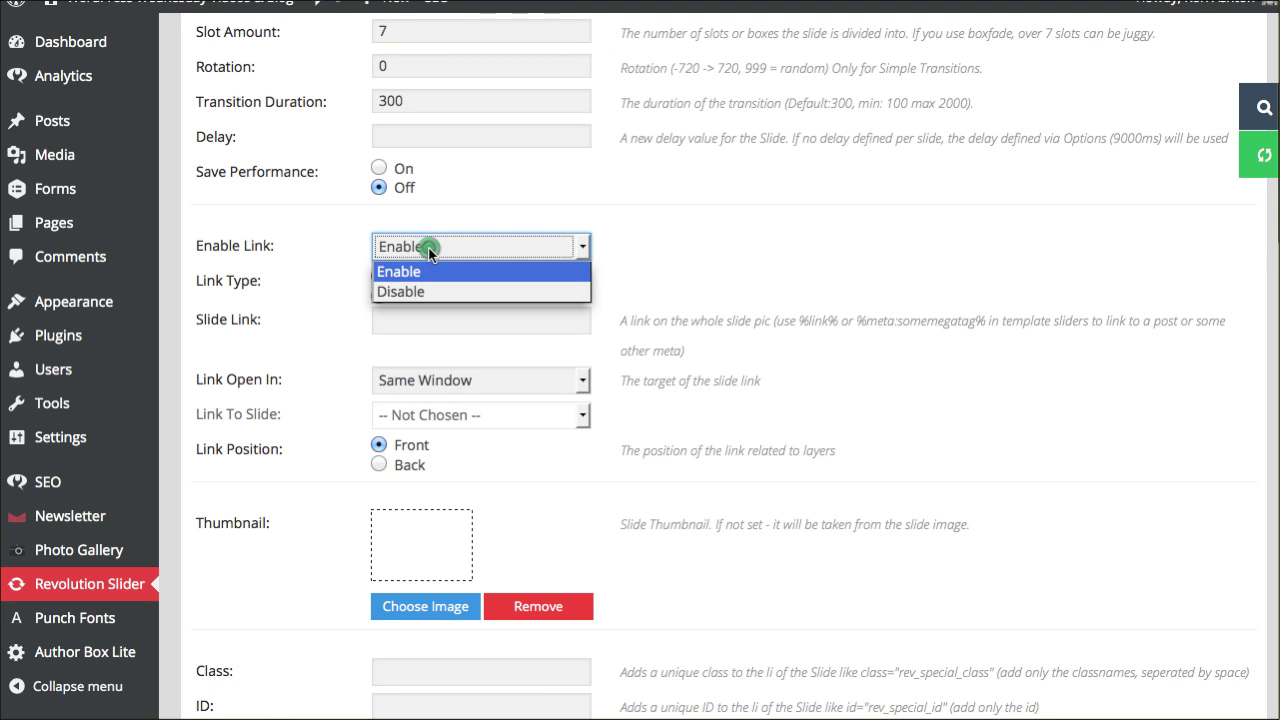
pyautogui.click(423, 291)
# Scroll to the slide canvas to review background: cover, no-repeat, center top, Ken Burns off.
pyautogui.scroll(-2, 317, 260)
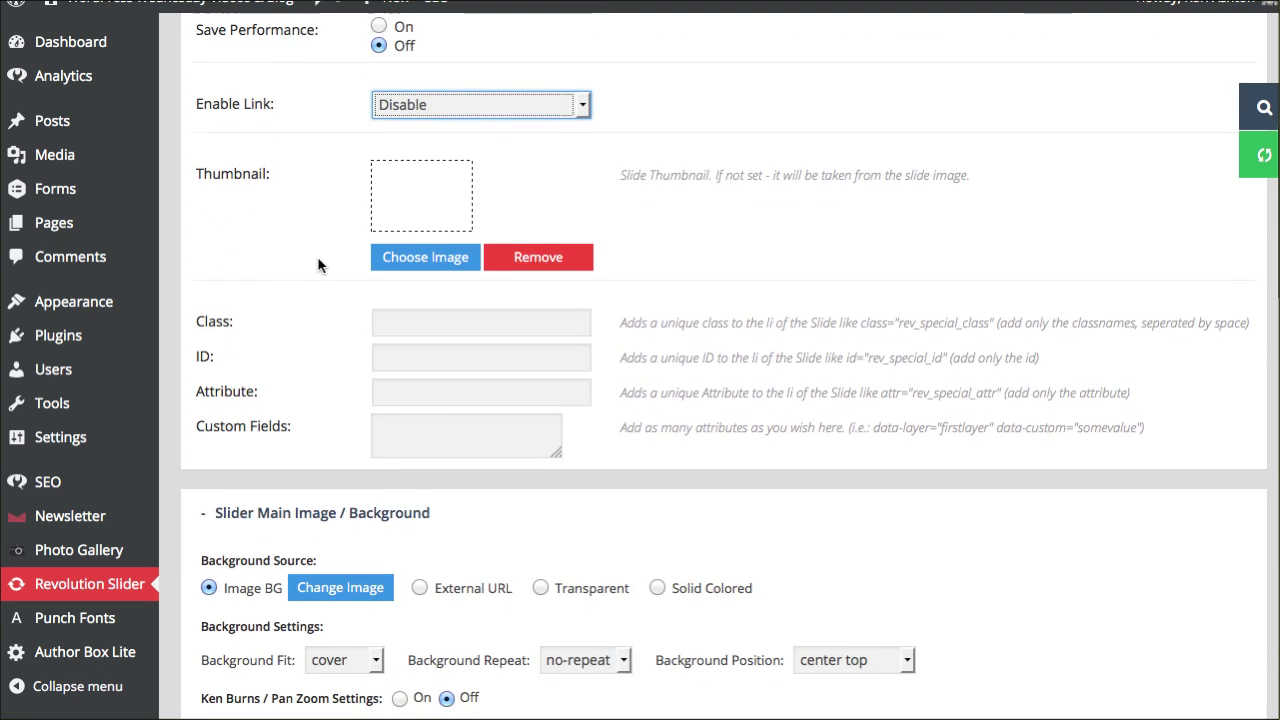
pyautogui.scroll(-3, 317, 260)
pyautogui.scroll(-1, 317, 256)
pyautogui.scroll(-1, 317, 256)
pyautogui.scroll(-1, 317, 256)
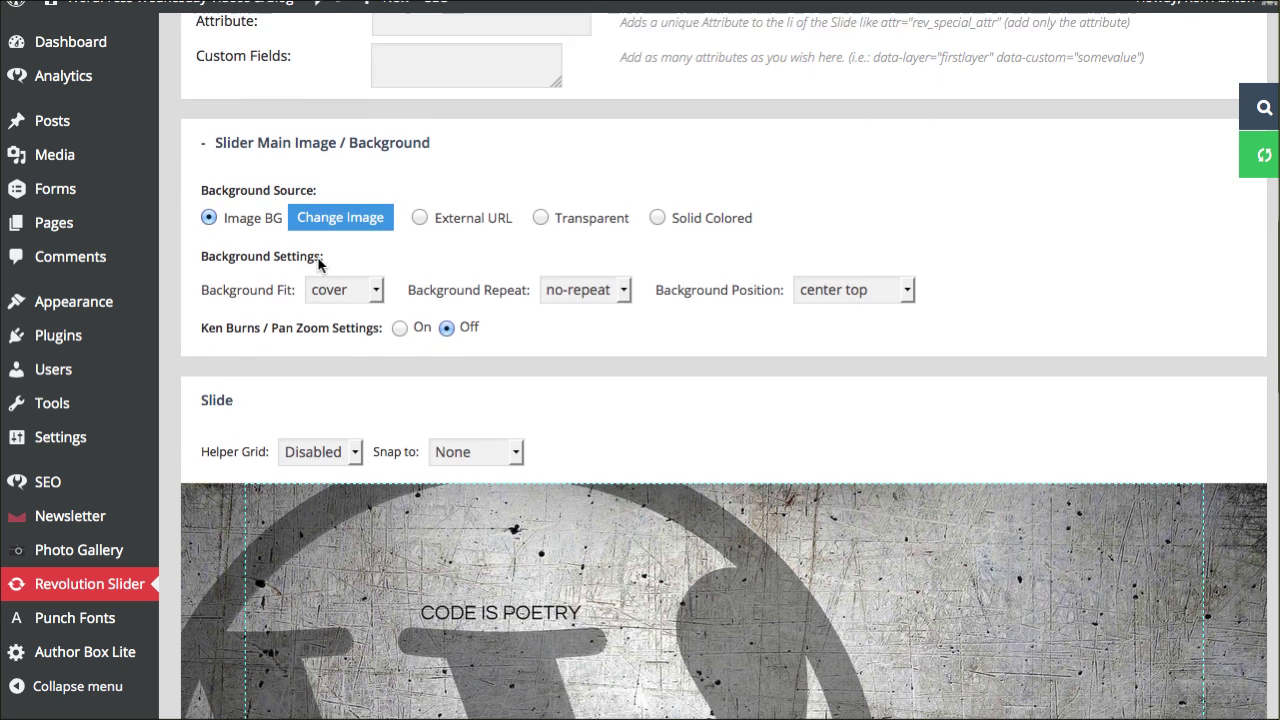
pyautogui.scroll(-1, 291, 258)
pyautogui.scroll(-1, 251, 256)
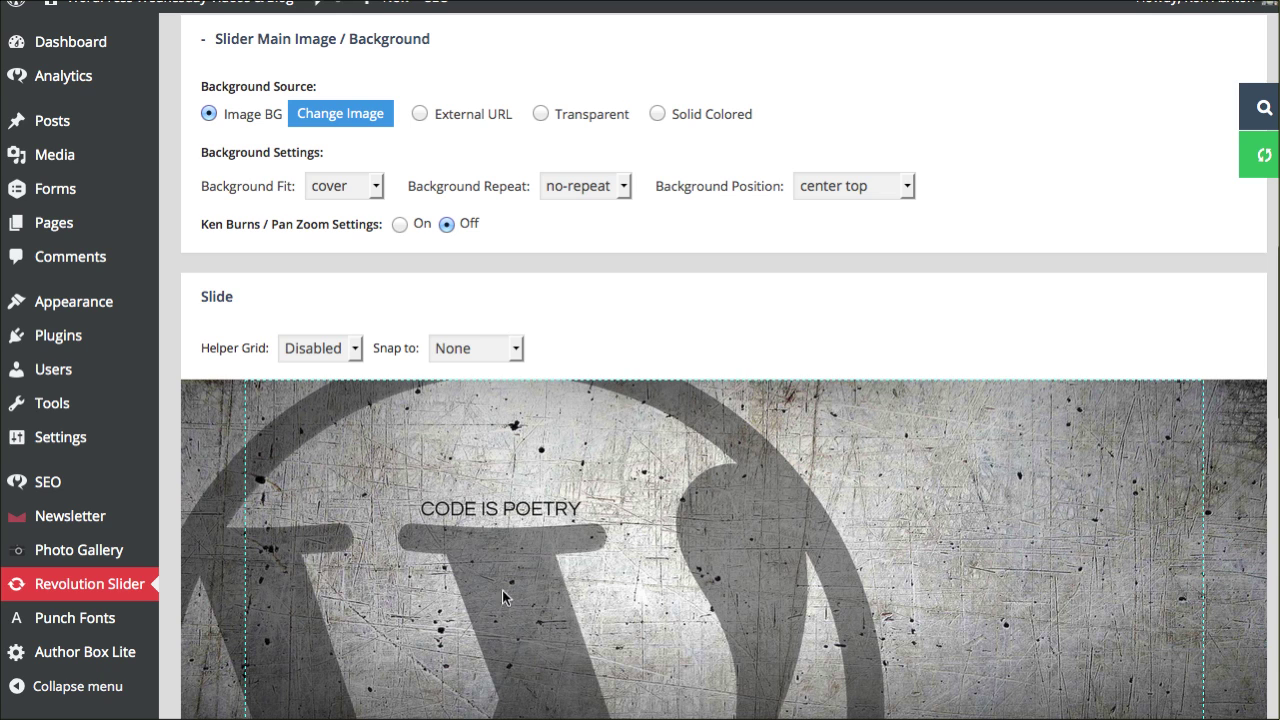
pyautogui.scroll(-1, 331, 127)
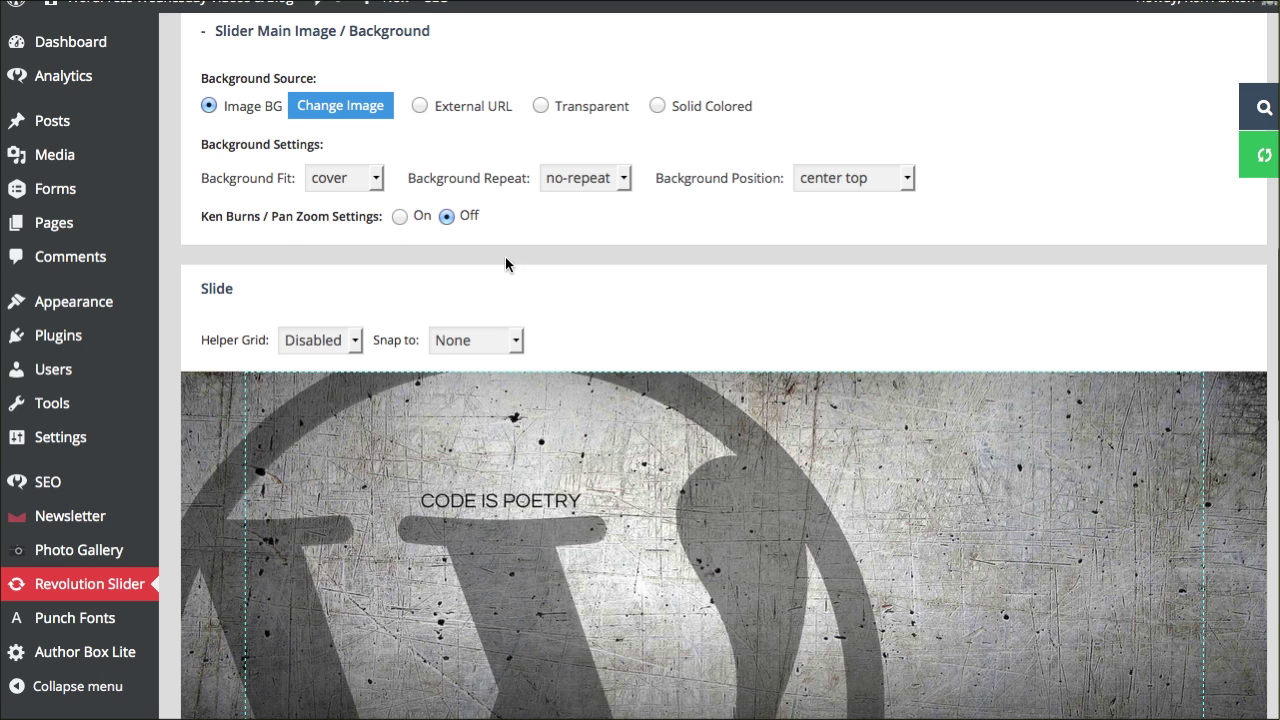
pyautogui.scroll(-2, 270, 252)
pyautogui.scroll(-1, 257, 245)
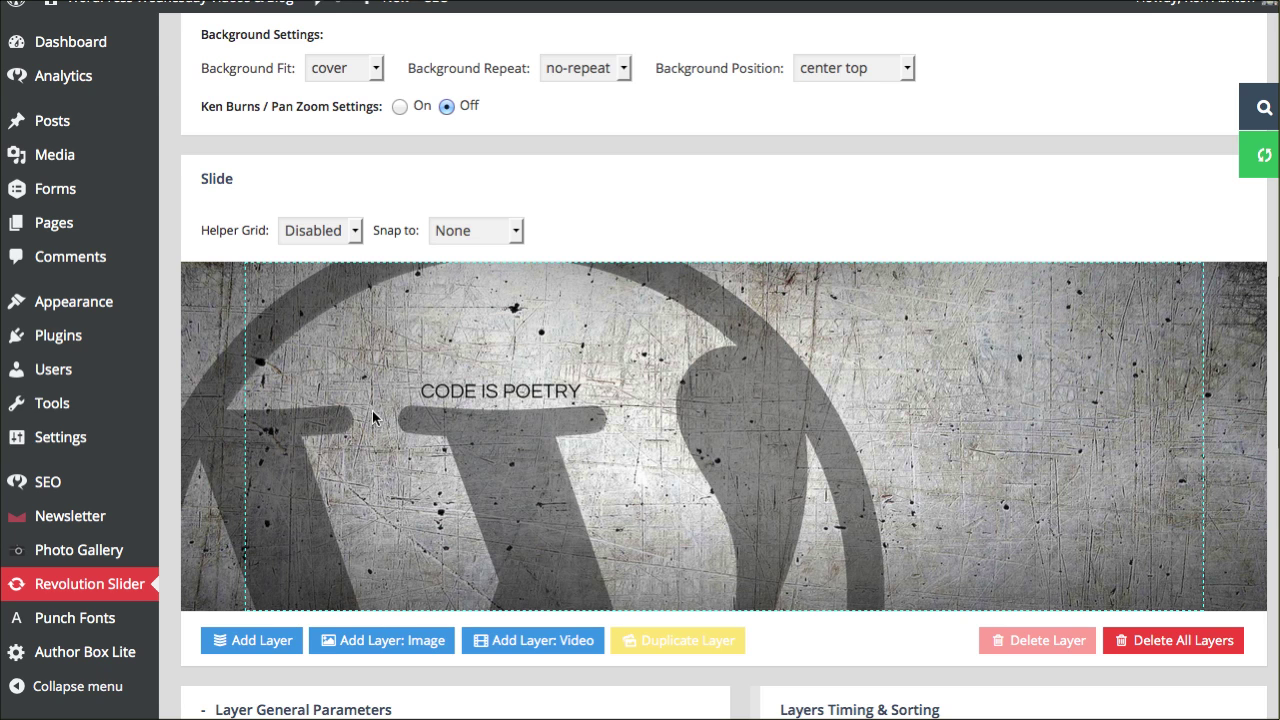
pyautogui.scroll(-1, 372, 418)
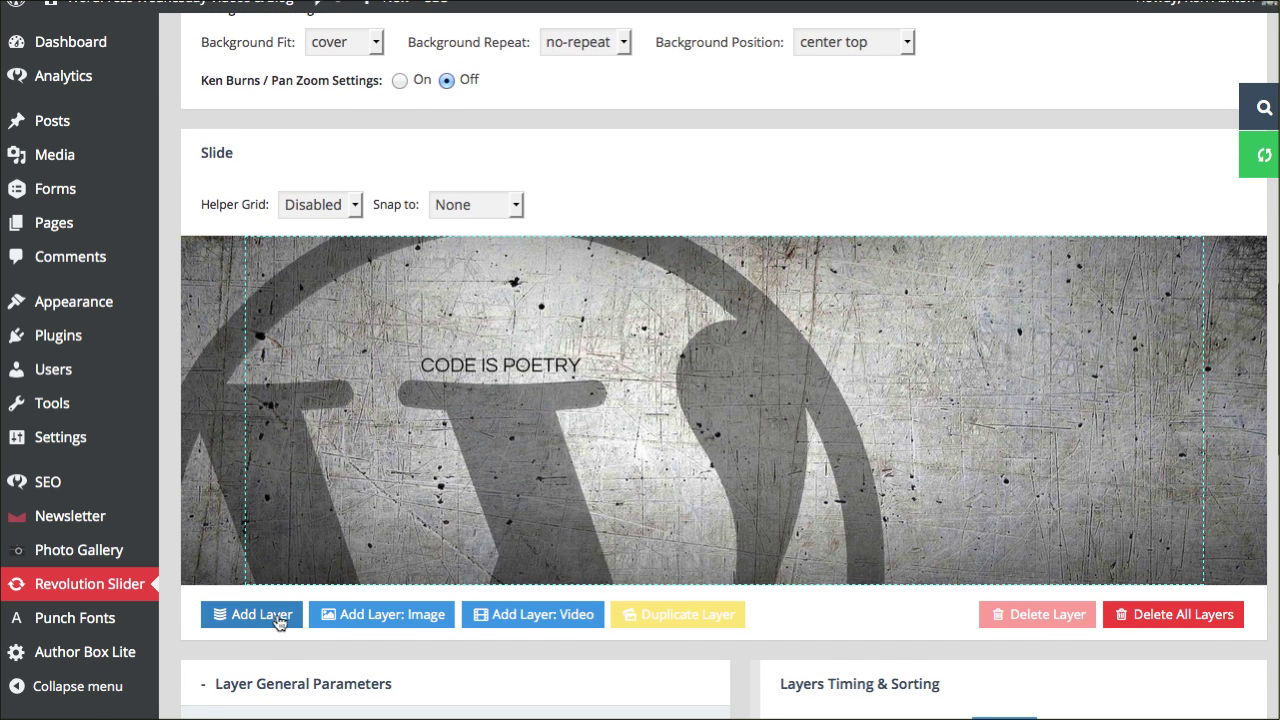
# Add a text layer reading 'Code is Poetry' to the slide.
pyautogui.click(262, 614)
pyautogui.scroll(-5, 279, 600)
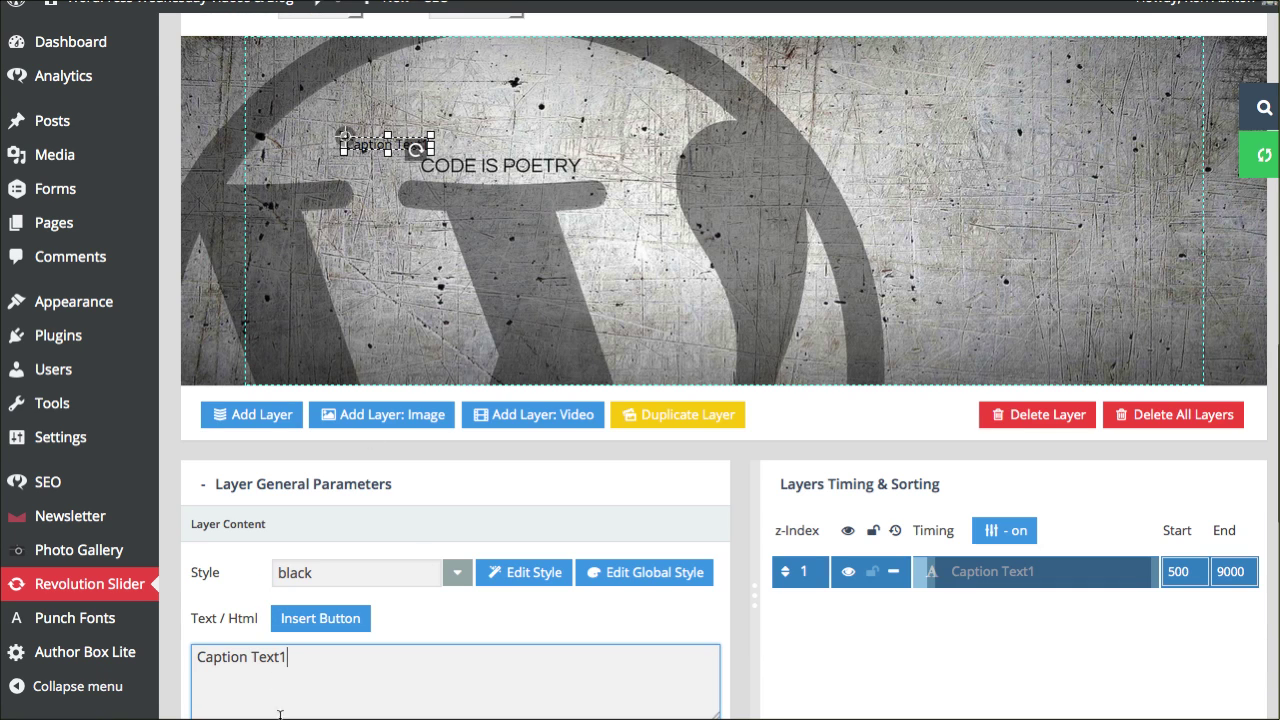
pyautogui.scroll(-1, 615, 651)
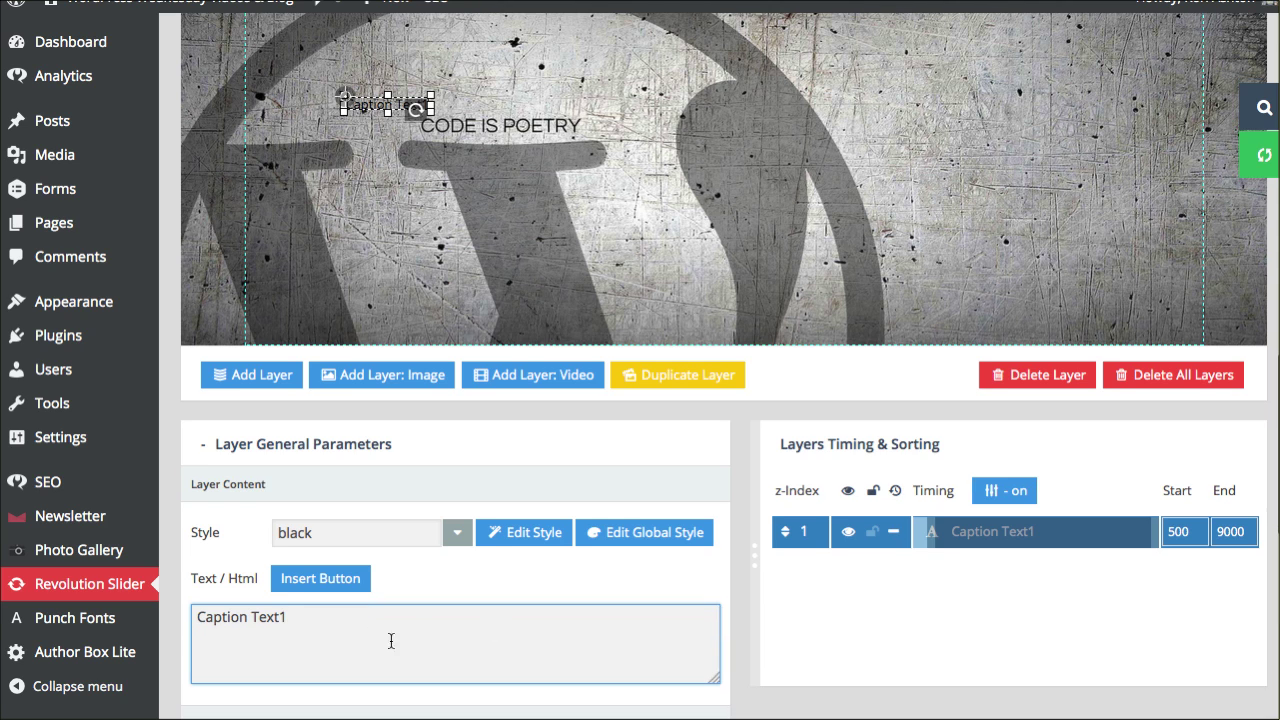
pyautogui.tripleClick(298, 624)
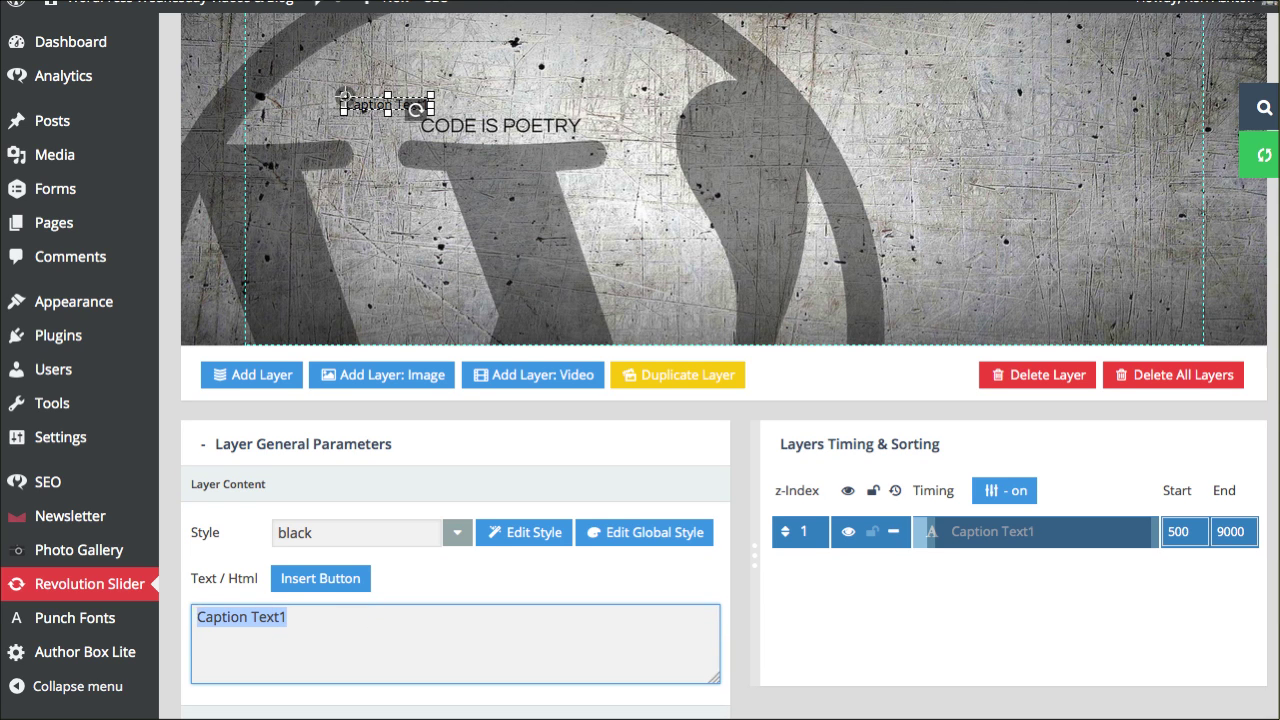
pyautogui.write('Code is Poetry')
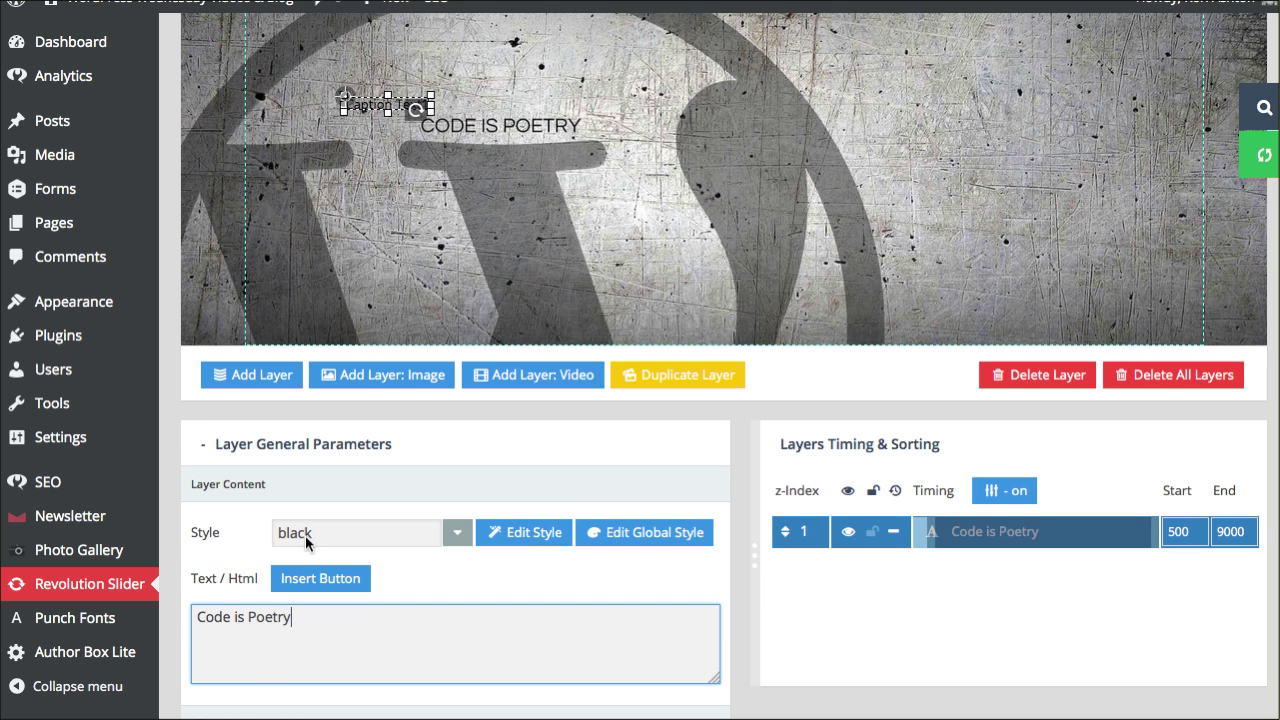
pyautogui.scroll(1, 463, 226)
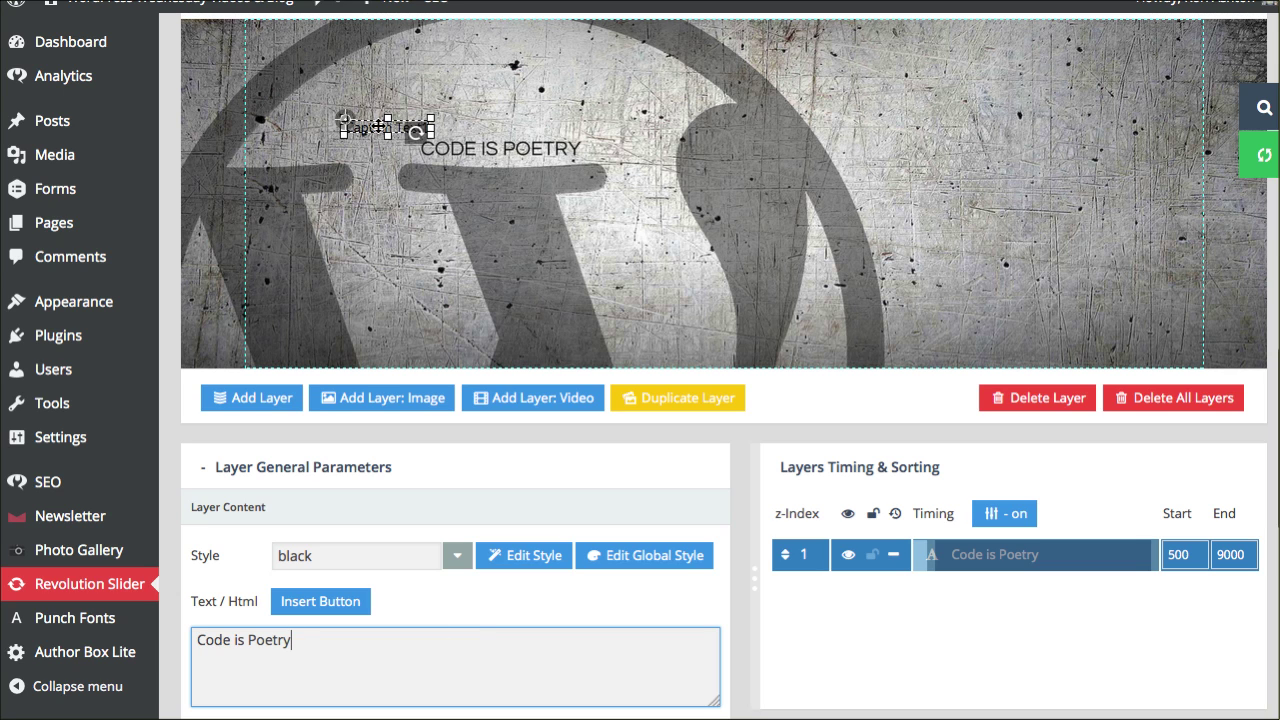
pyautogui.click(735, 611)
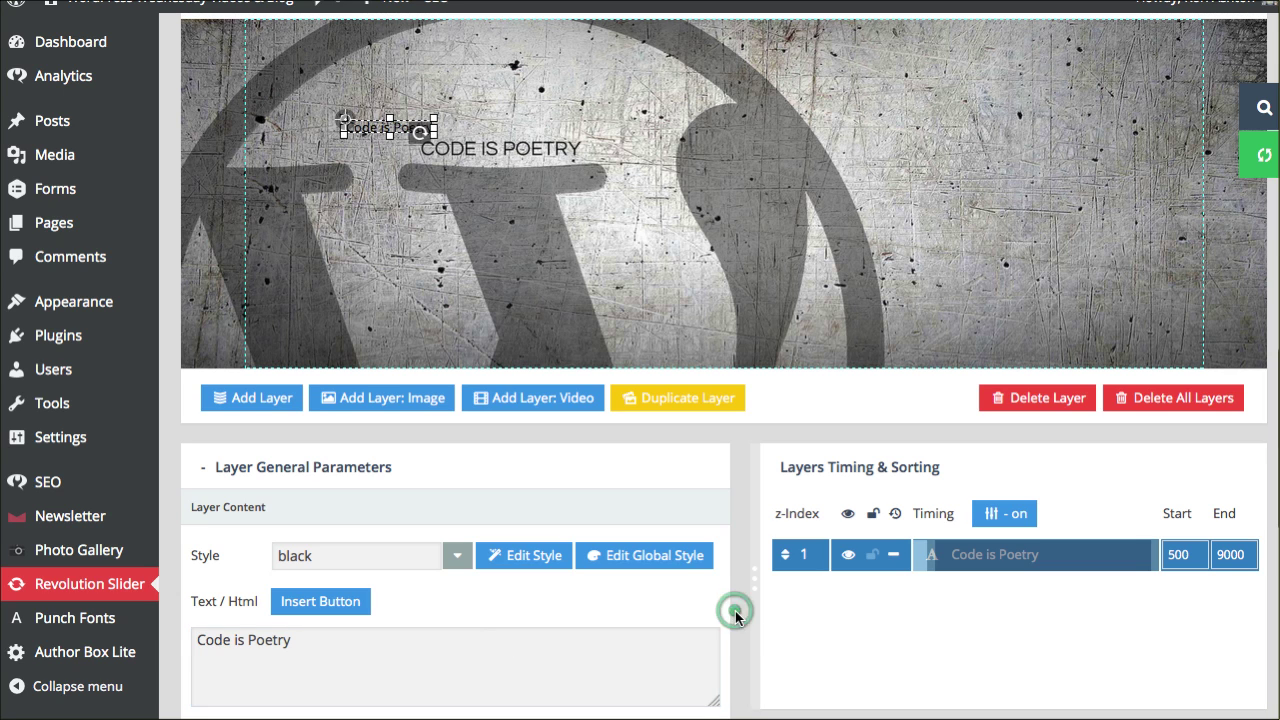
pyautogui.scroll(5, 494, 418)
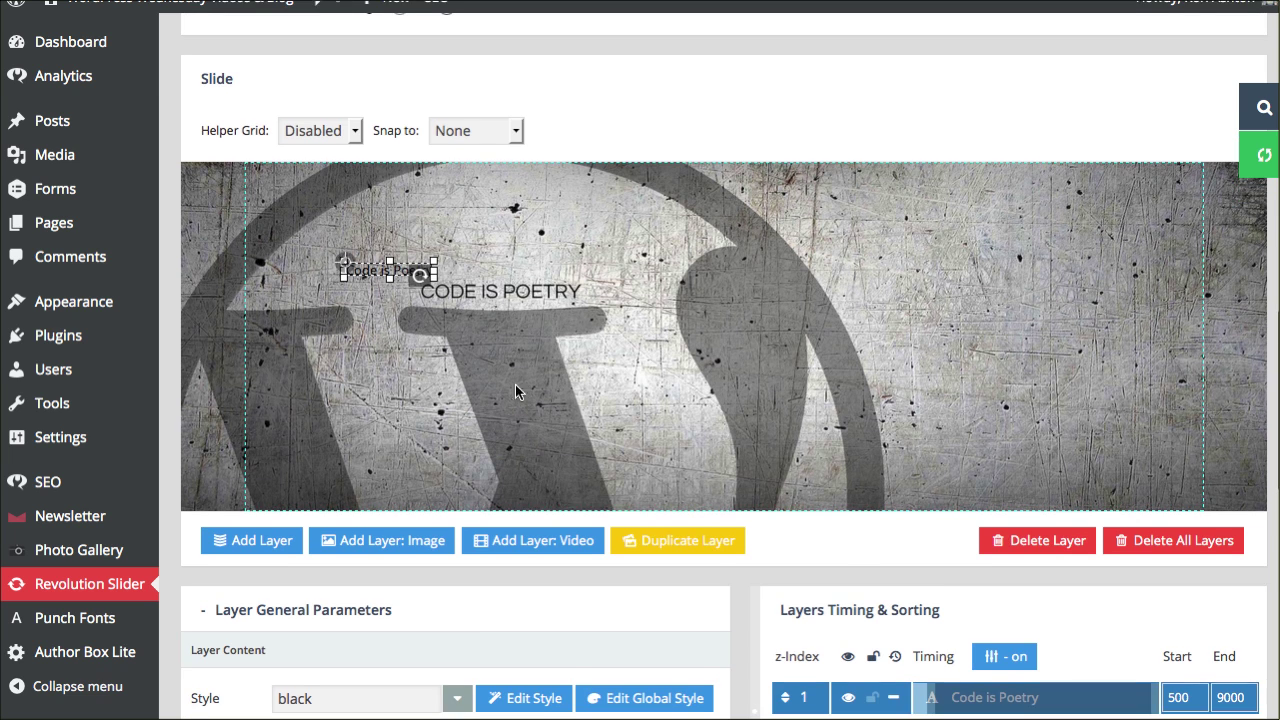
pyautogui.scroll(3, 566, 360)
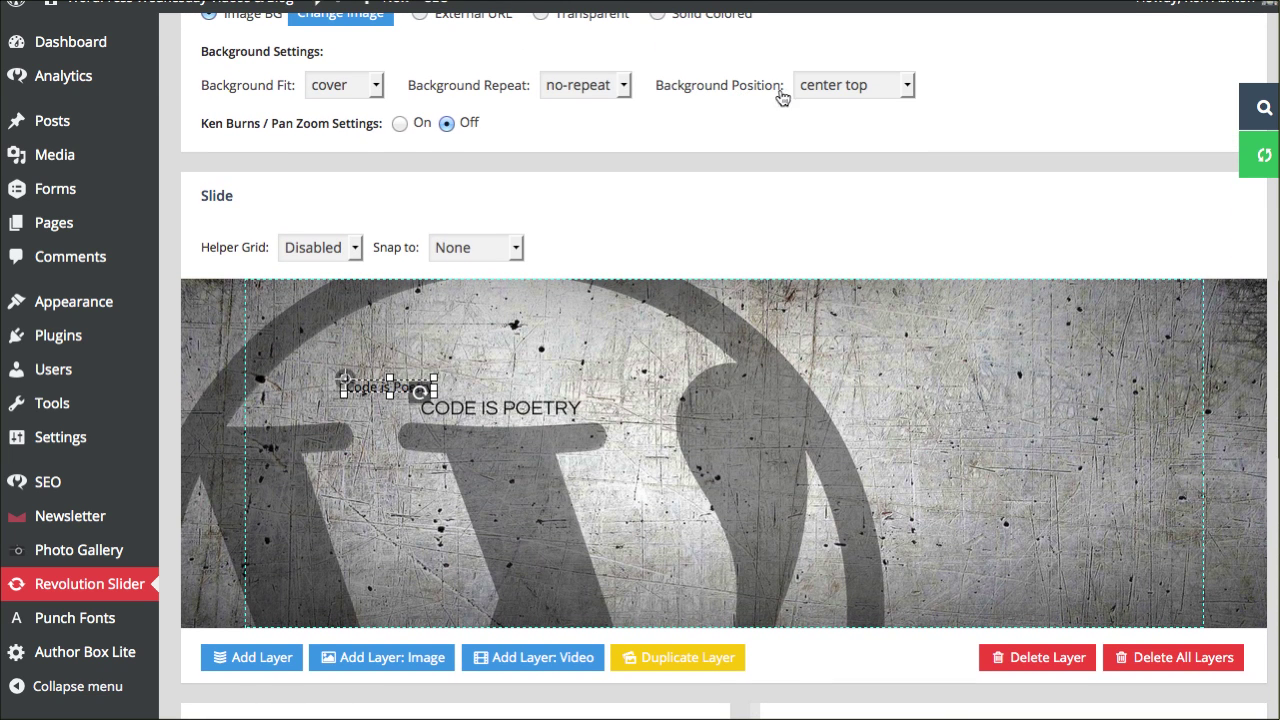
pyautogui.click(826, 88)
# Change the background position to center center, then to center bottom.
pyautogui.click(827, 170)
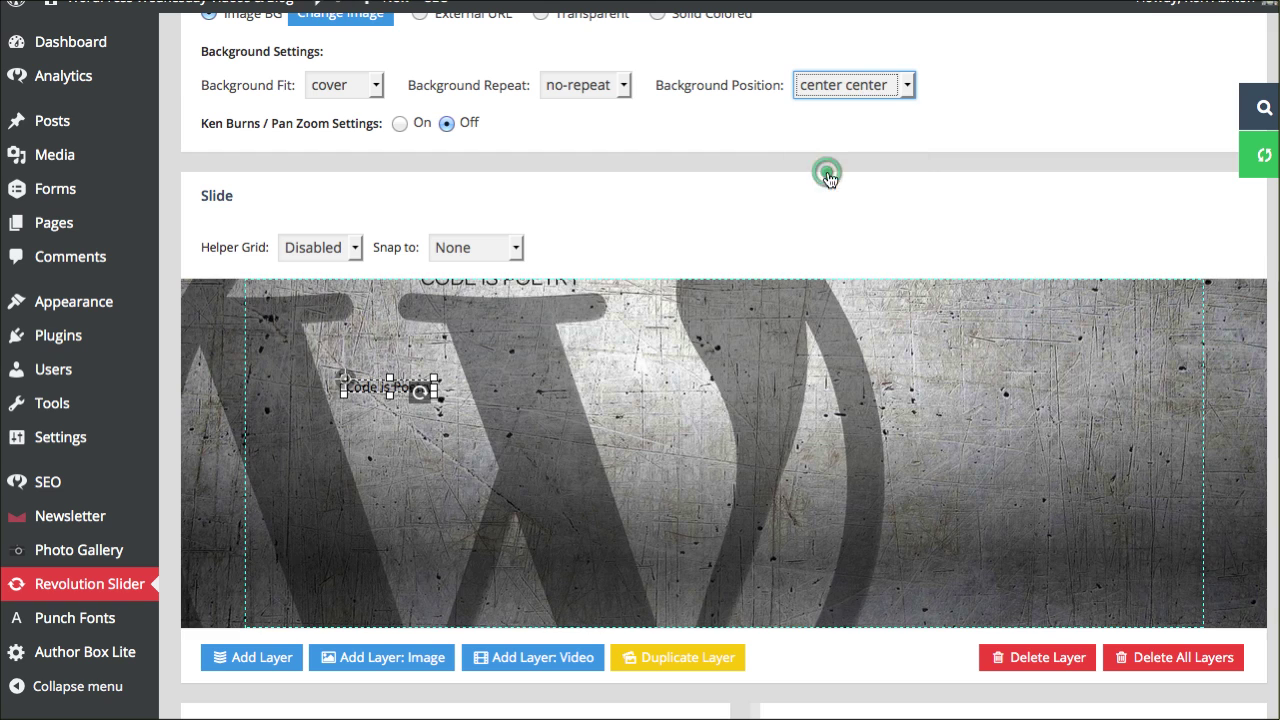
pyautogui.click(862, 86)
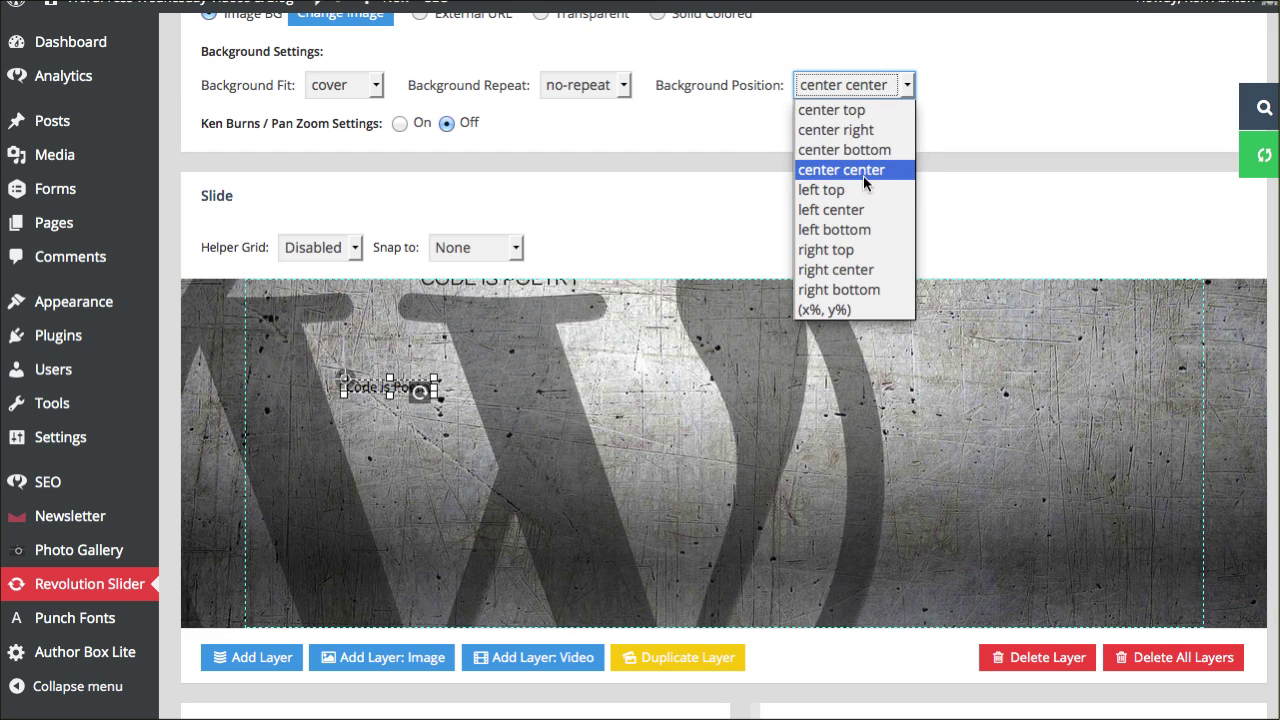
pyautogui.click(871, 145)
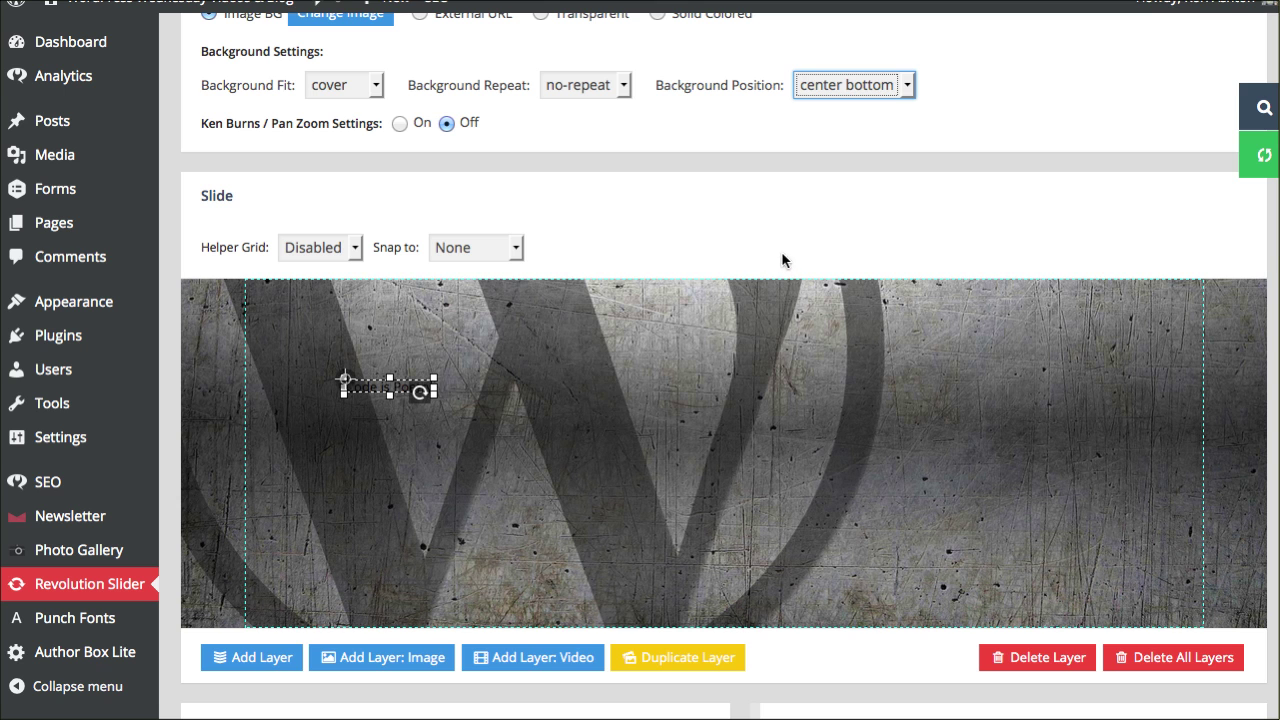
pyautogui.scroll(-3, 716, 282)
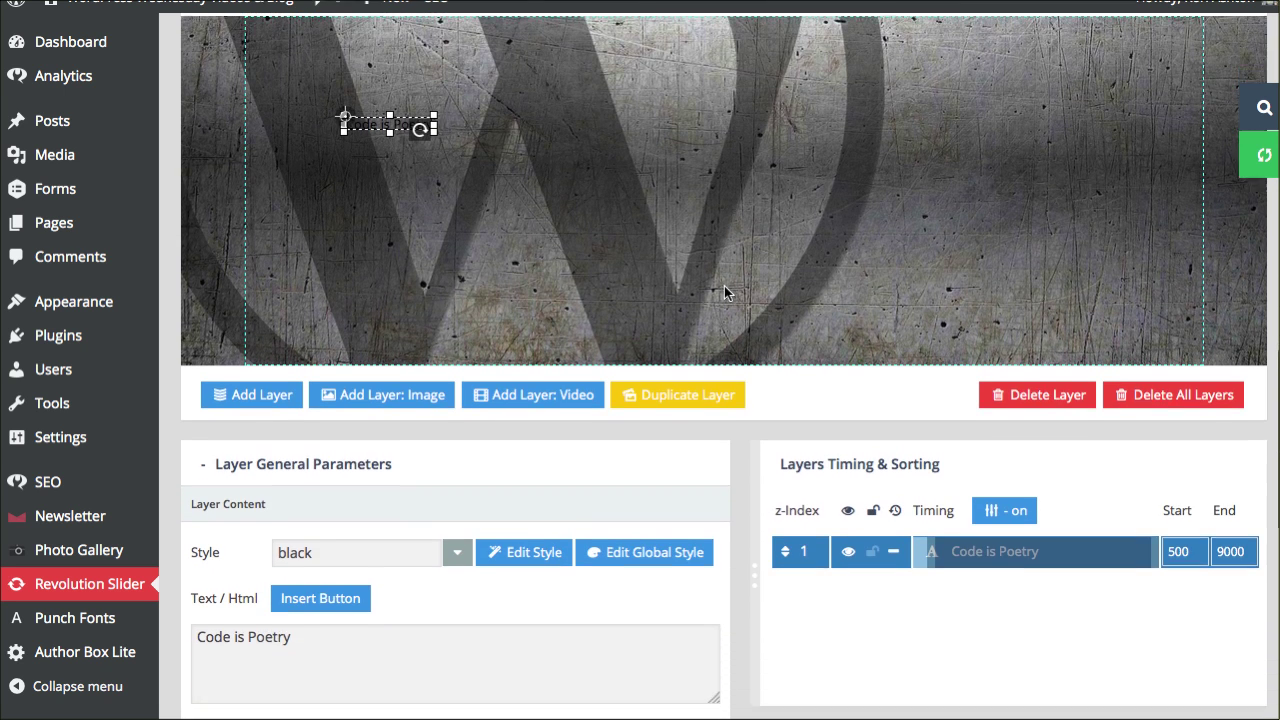
pyautogui.scroll(-2, 724, 286)
pyautogui.scroll(1, 644, 495)
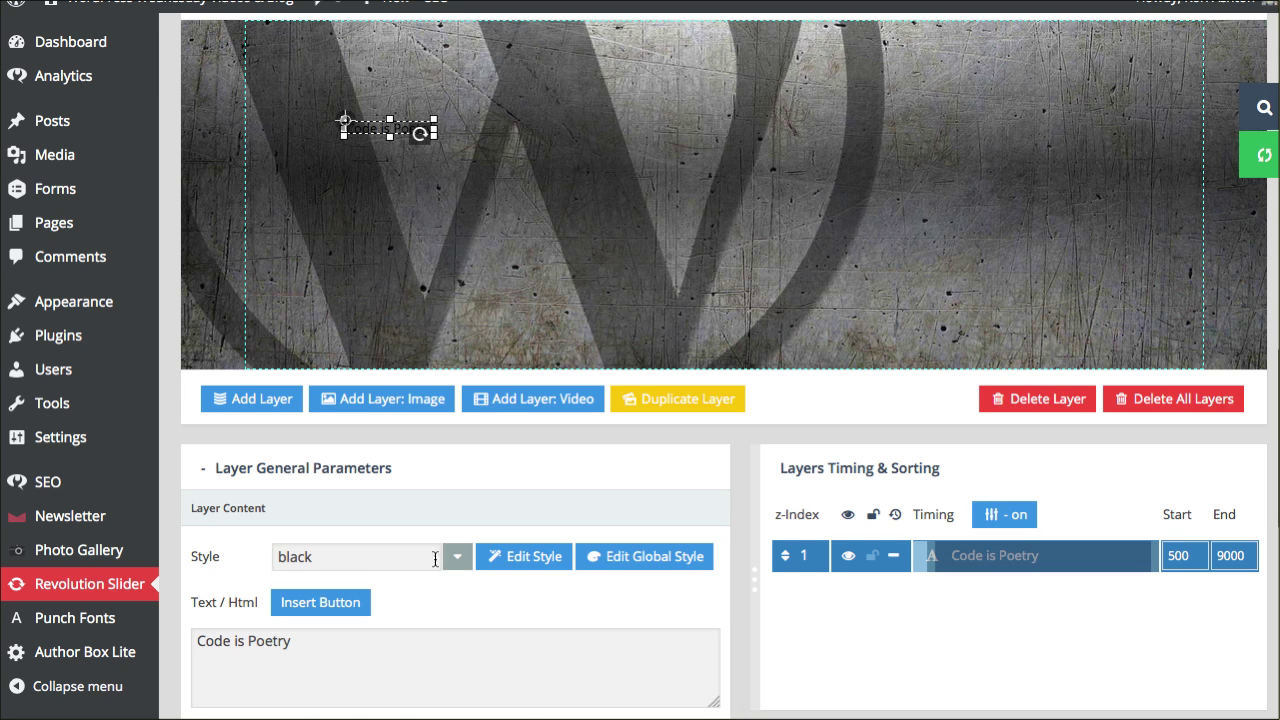
# Apply the large_bg_black style to the Code is Poetry layer.
pyautogui.click(457, 557)
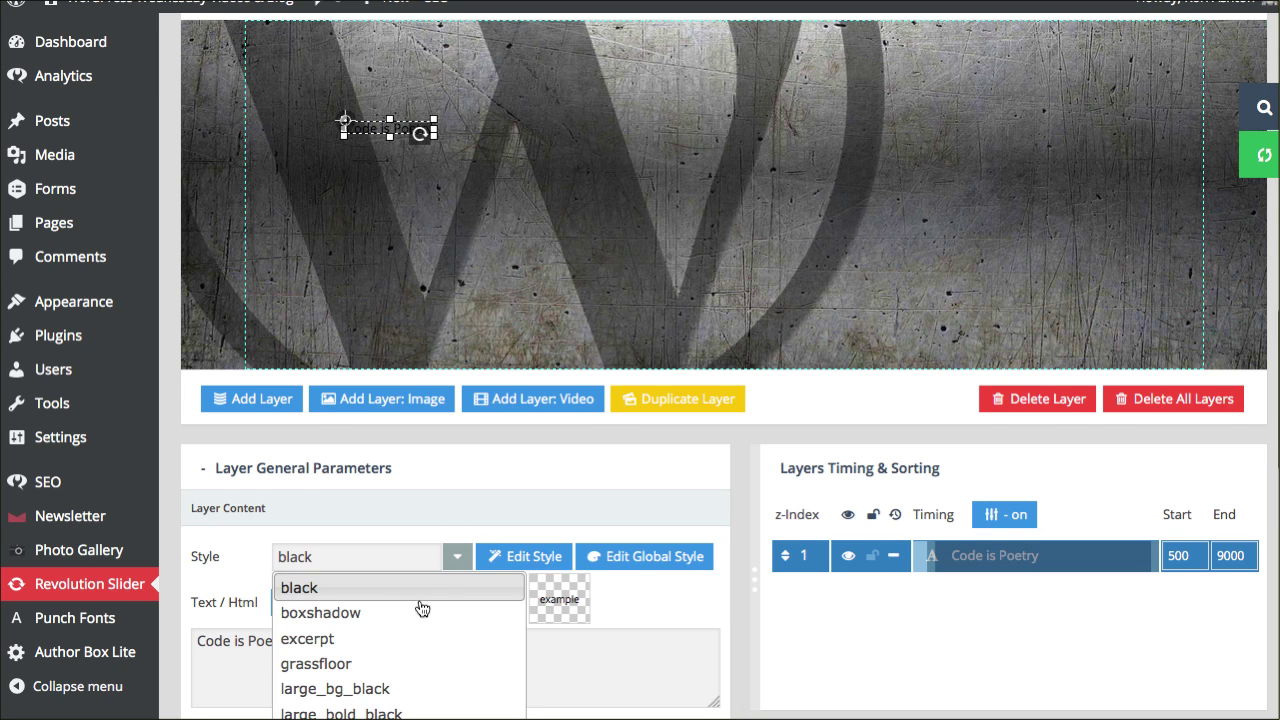
pyautogui.scroll(-1, 421, 609)
pyautogui.scroll(-2, 421, 575)
pyautogui.scroll(-1, 425, 560)
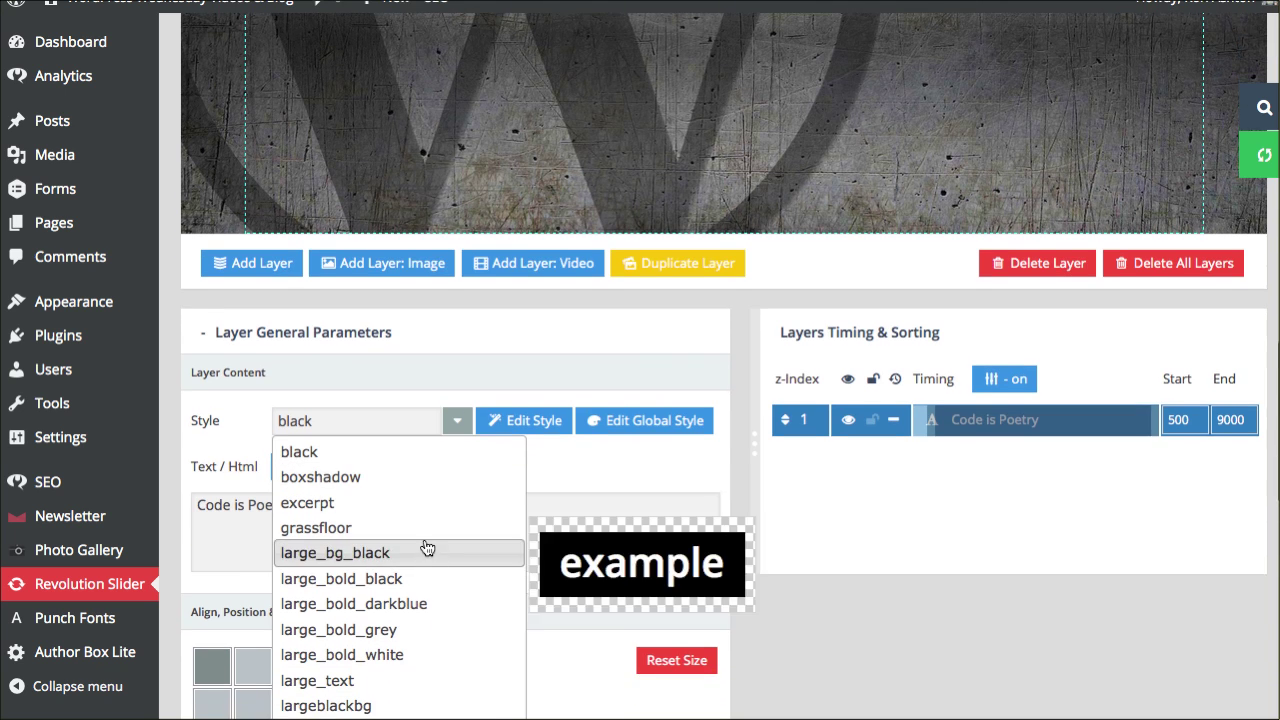
pyautogui.scroll(-1, 426, 552)
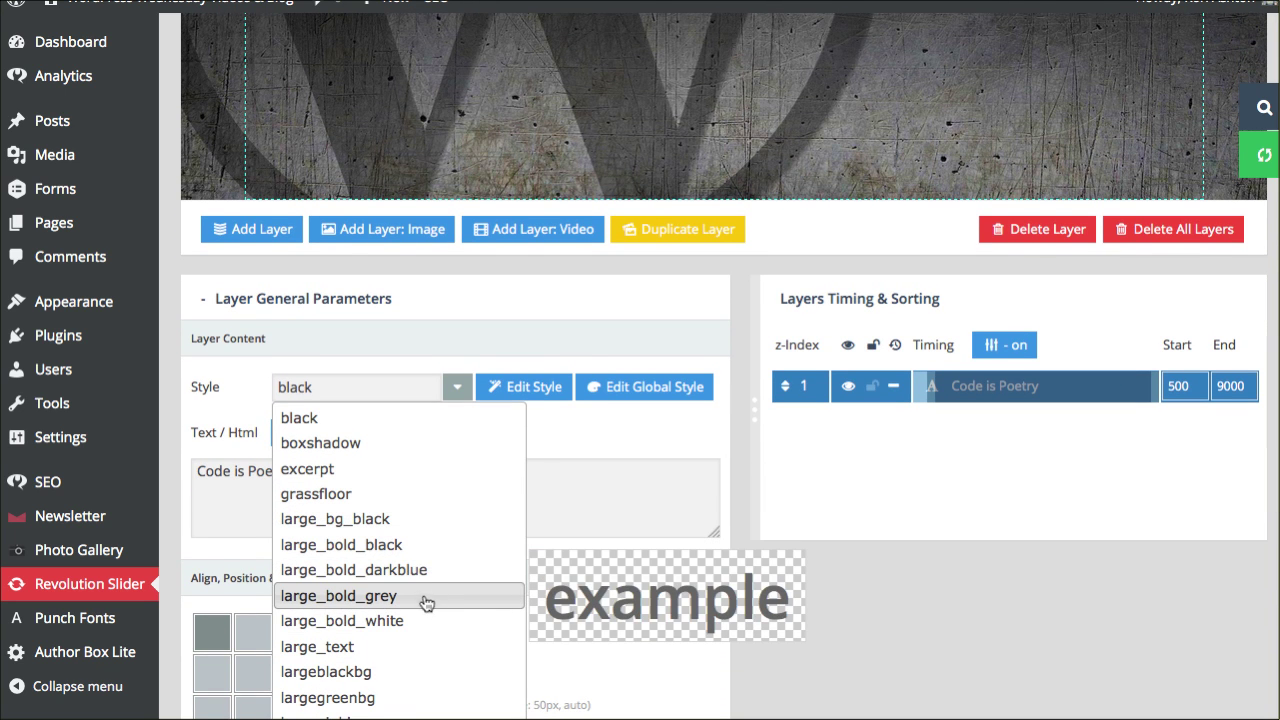
pyautogui.click(415, 532)
# Drag the Code is Poetry layer further left and open the large_bg_black style editor.
pyautogui.scroll(2, 741, 471)
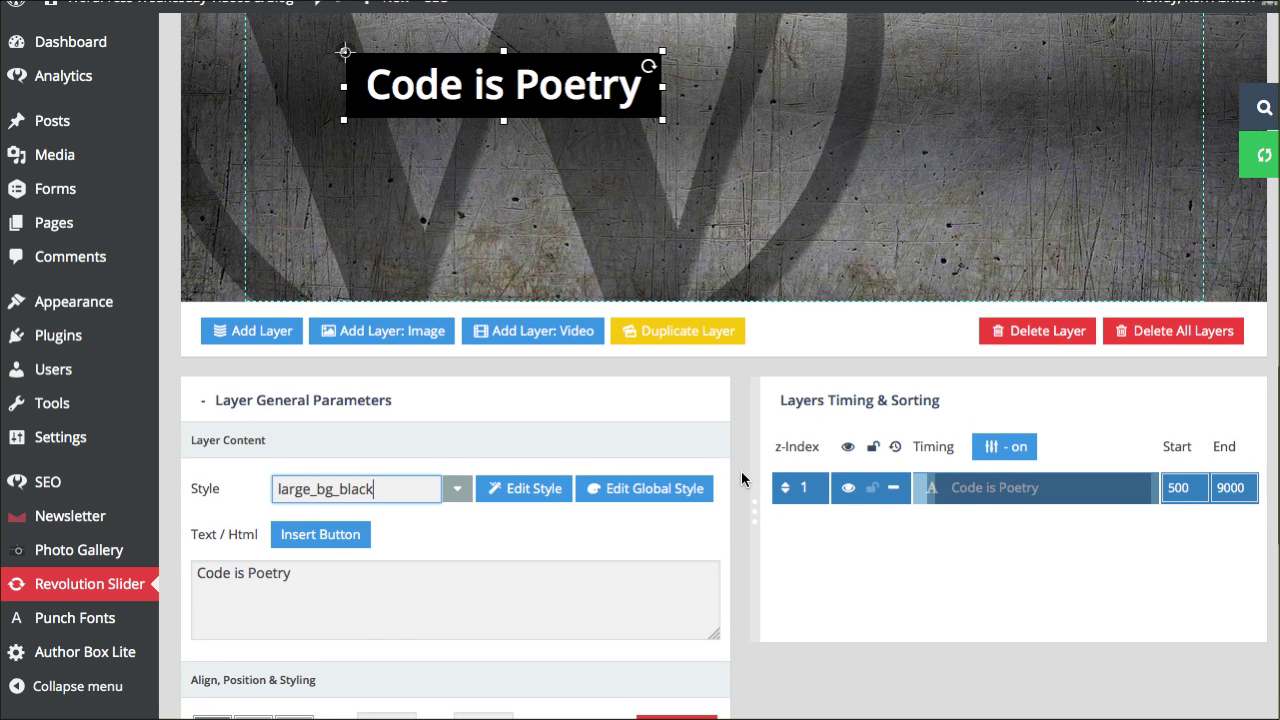
pyautogui.scroll(2, 741, 471)
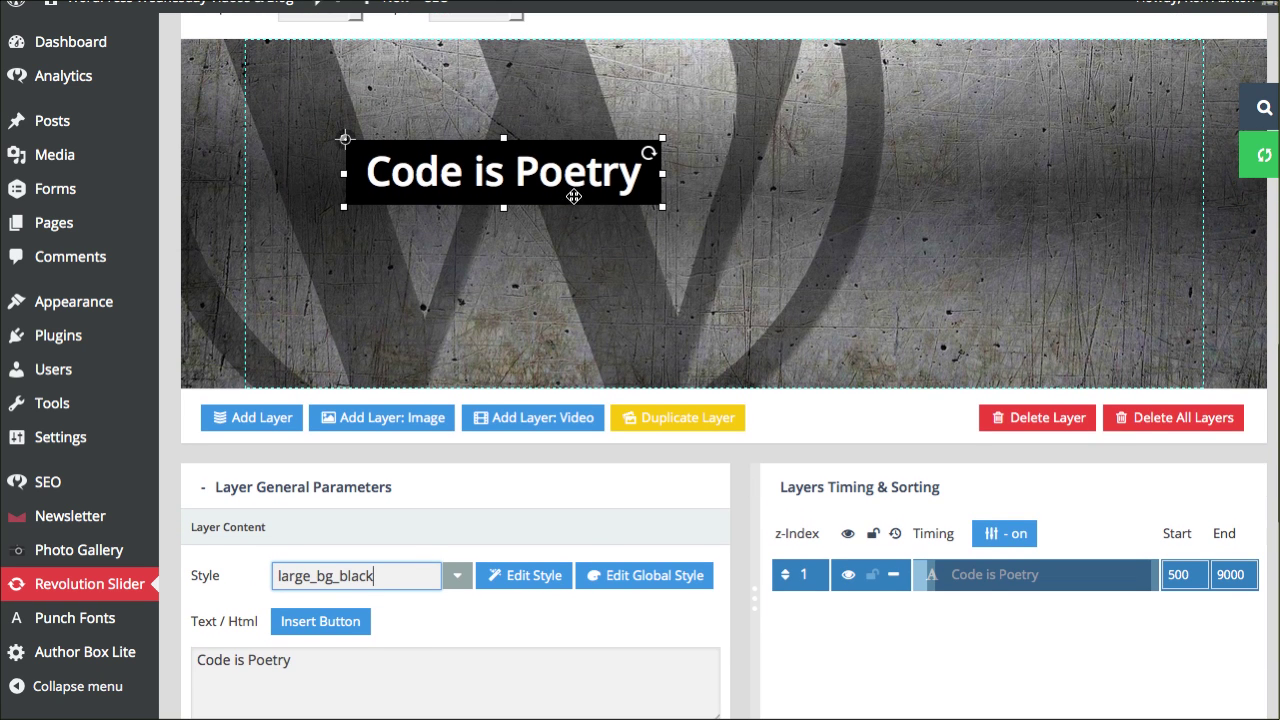
pyautogui.moveTo(574, 196); pyautogui.dragTo(498, 226)
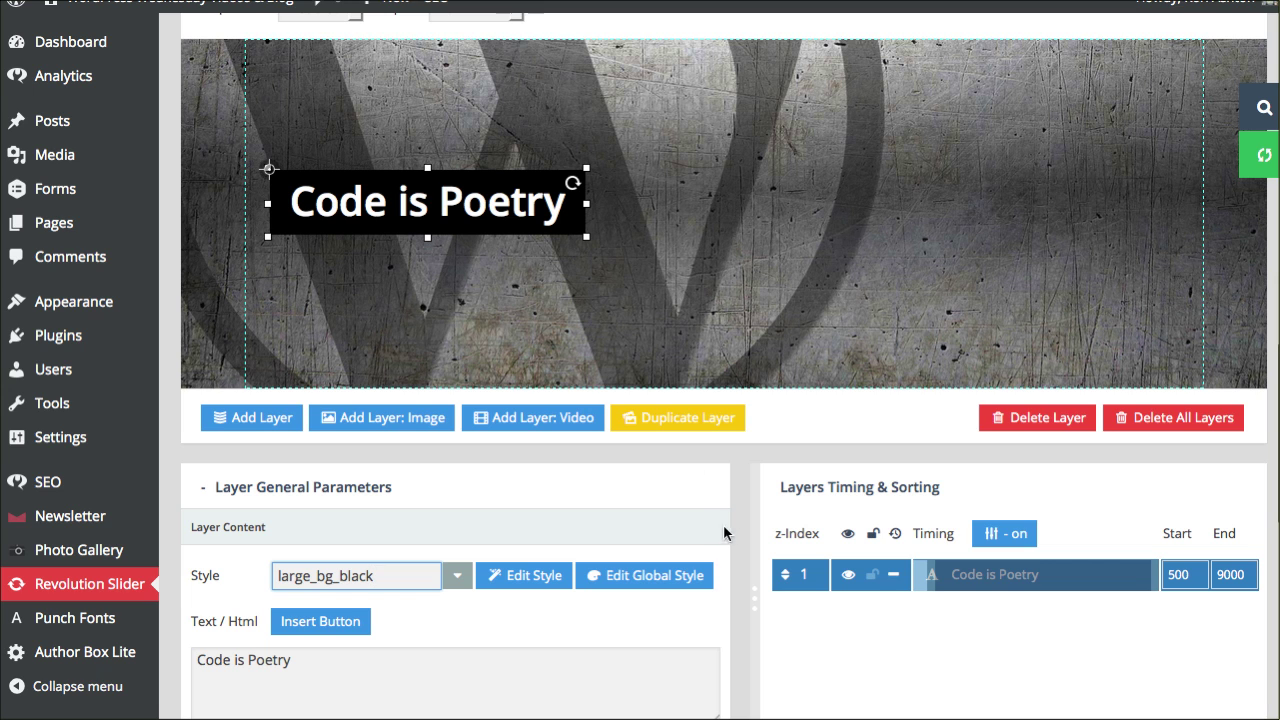
pyautogui.scroll(-1, 737, 517)
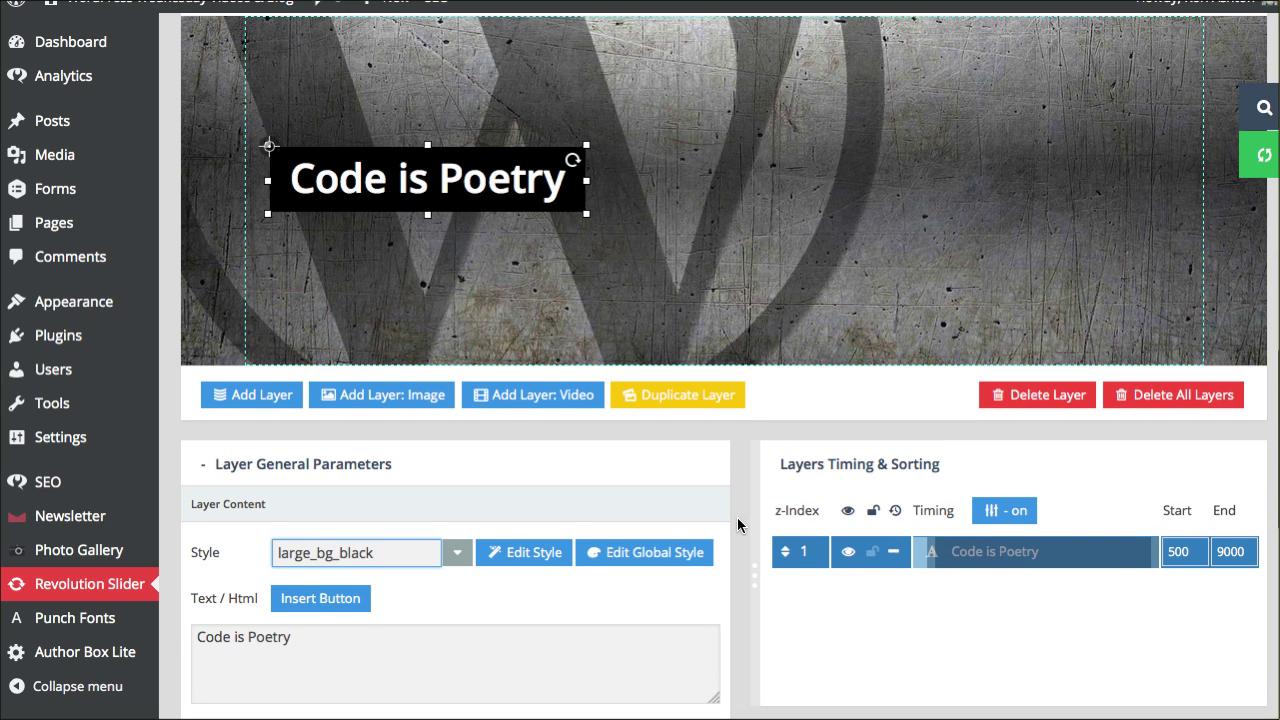
pyautogui.scroll(-1, 737, 517)
pyautogui.scroll(-1, 737, 517)
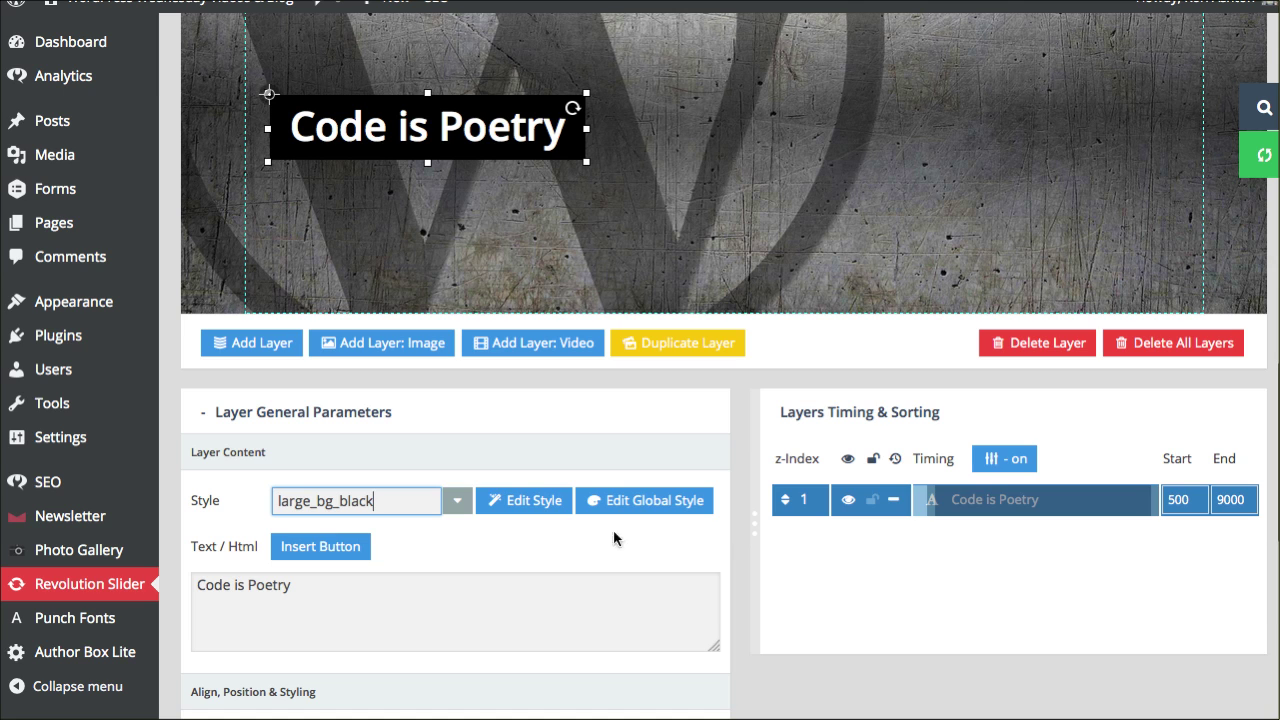
pyautogui.click(521, 502)
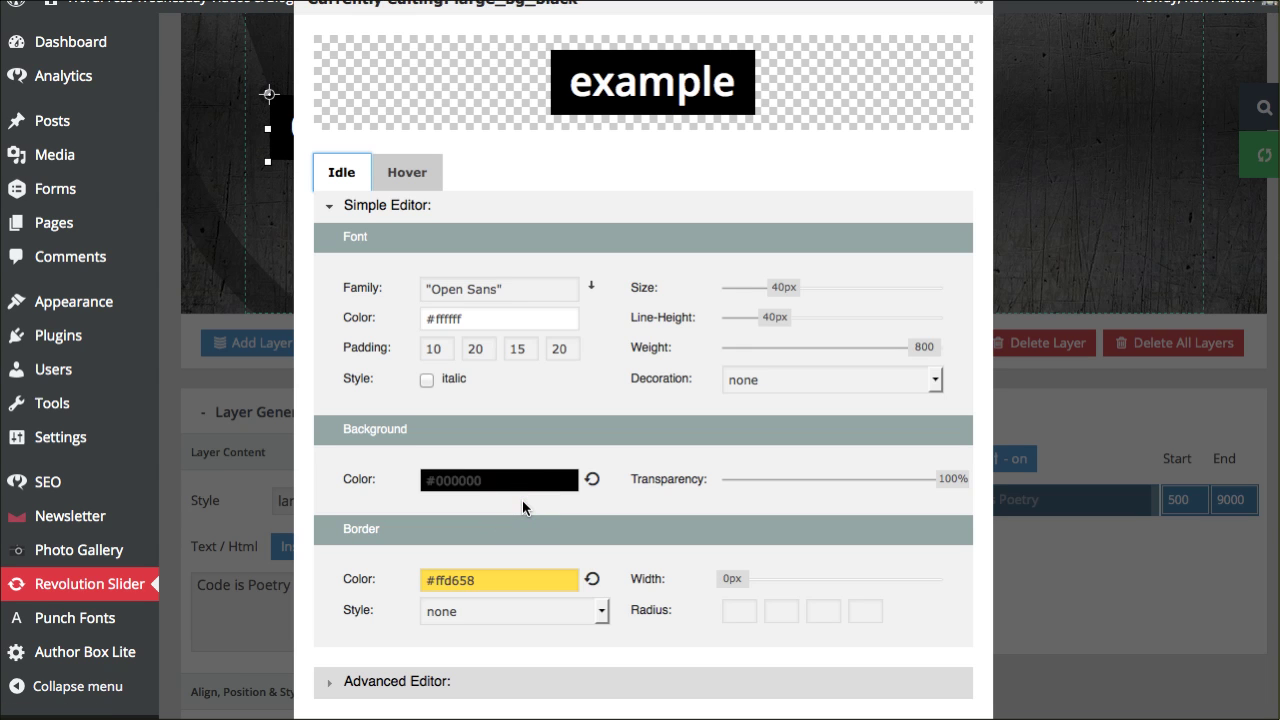
# Change the large_bg_black background colour to orange #FF9022 and save the style.
pyautogui.click(468, 289)
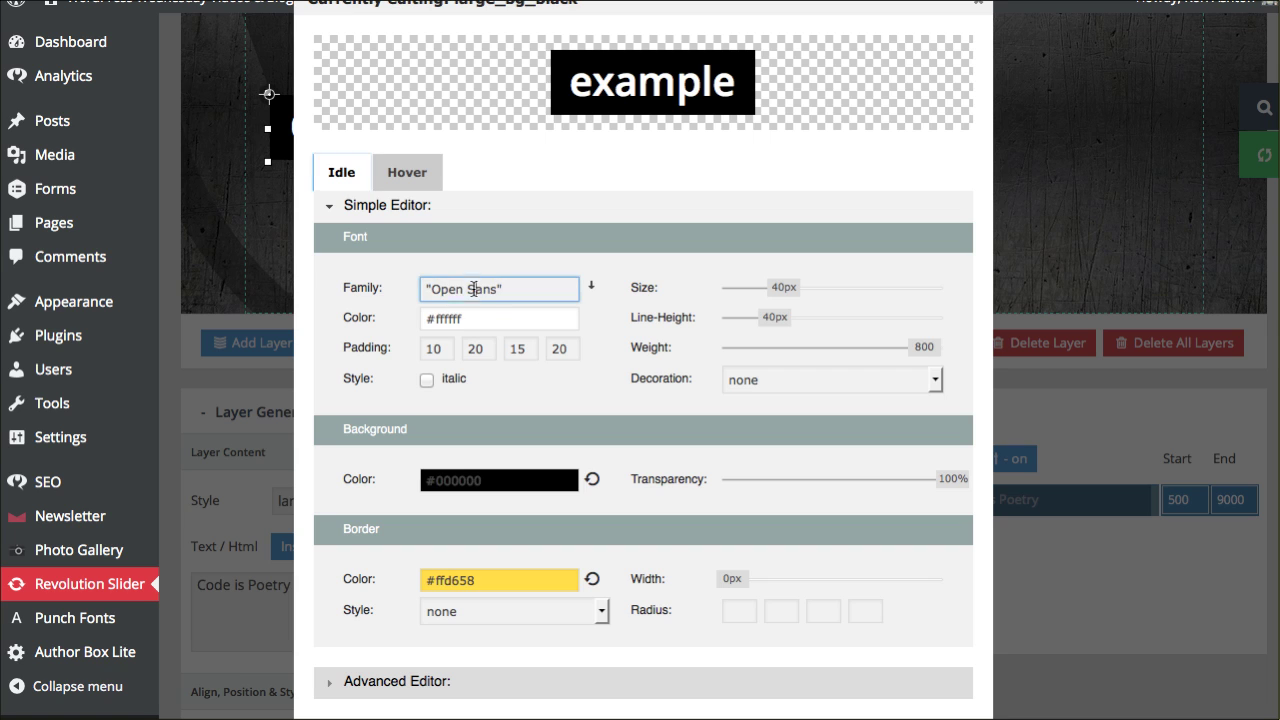
pyautogui.click(477, 318)
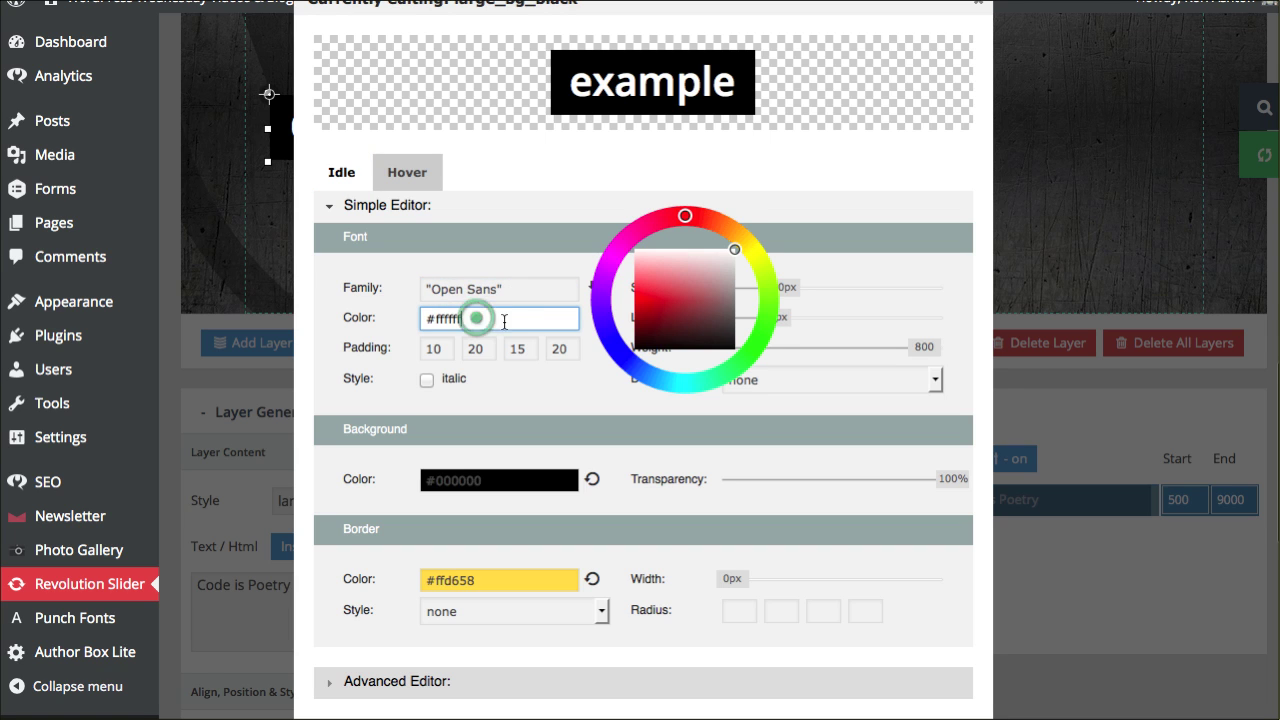
pyautogui.click(390, 347)
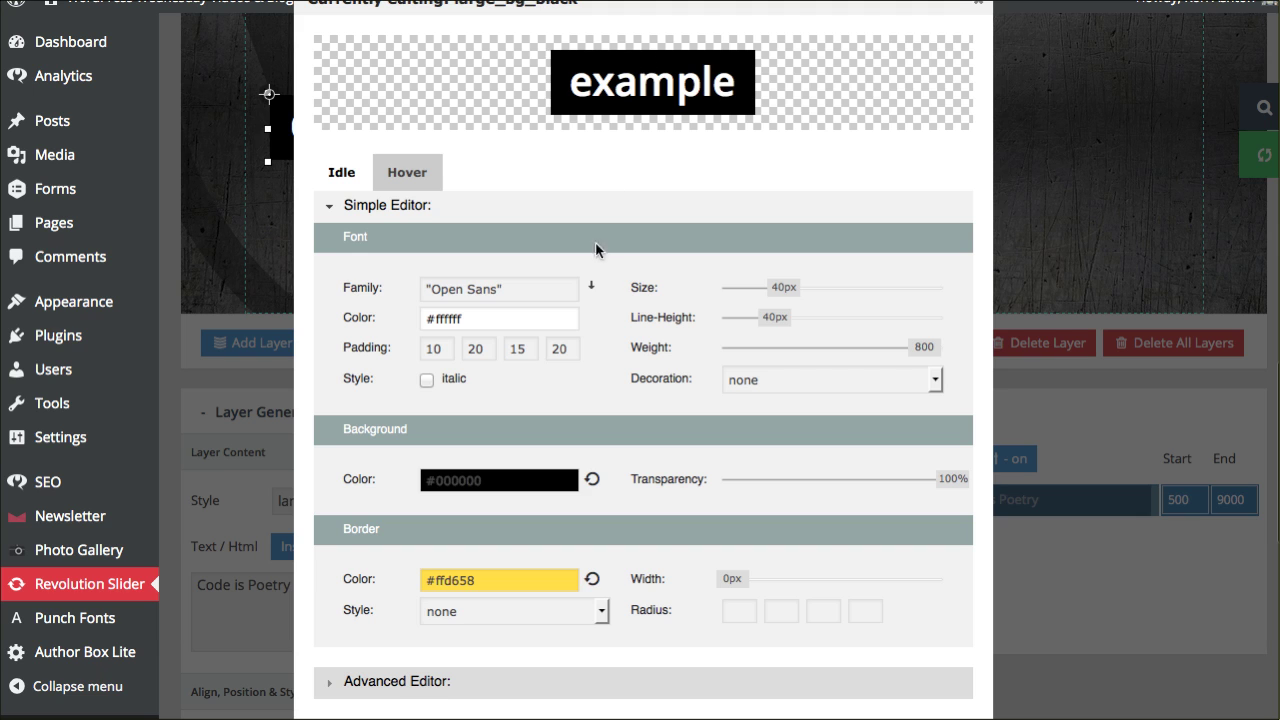
pyautogui.scroll(-1, 598, 272)
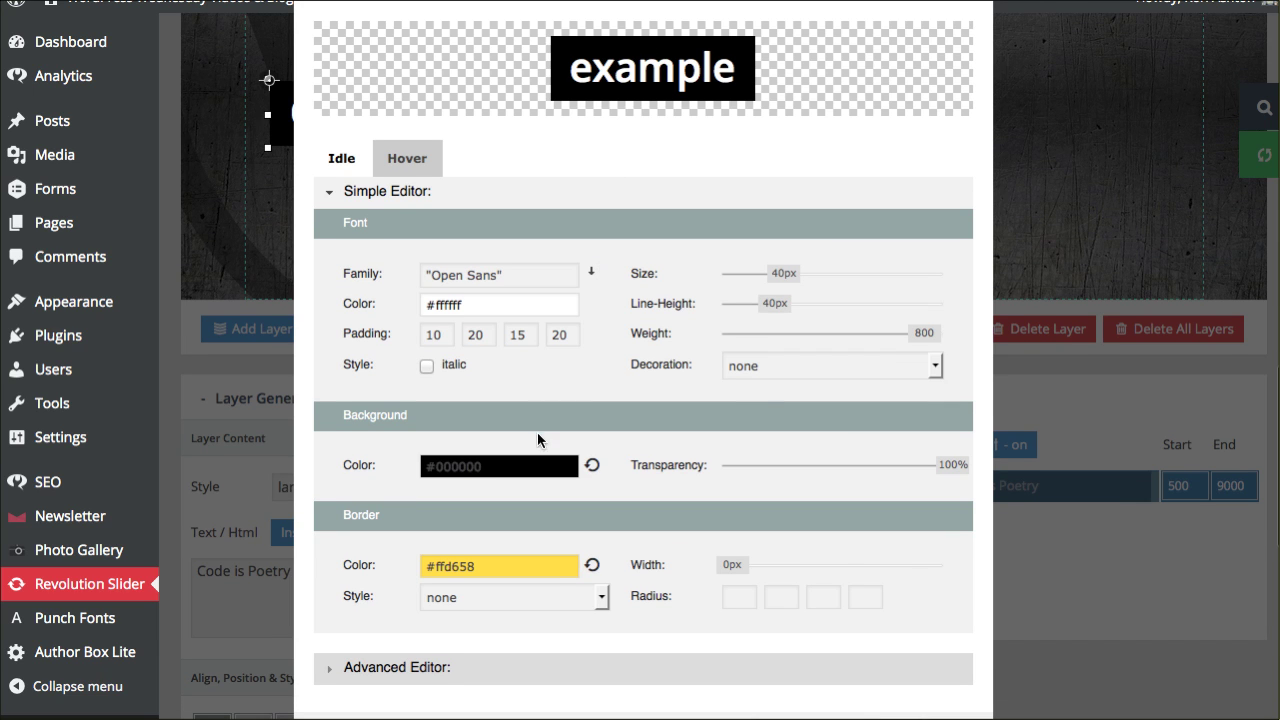
pyautogui.click(488, 466)
pyautogui.moveTo(488, 466); pyautogui.dragTo(438, 466)
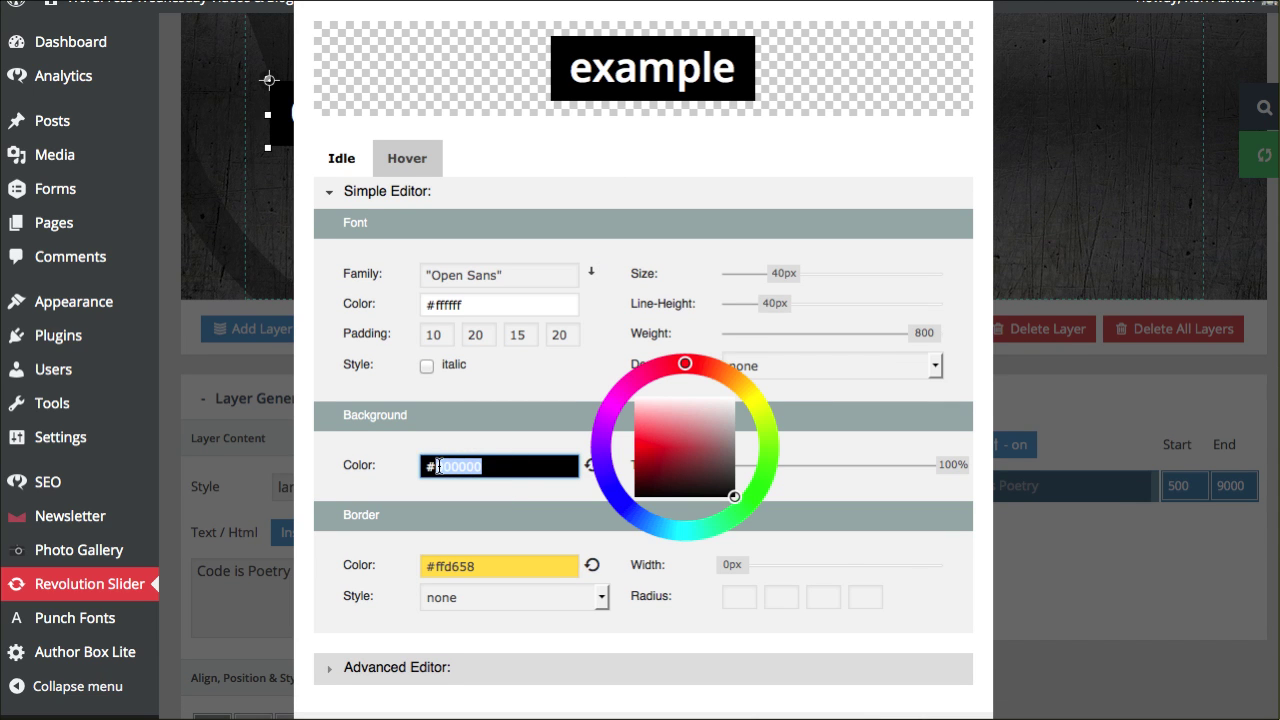
pyautogui.write('FF90')
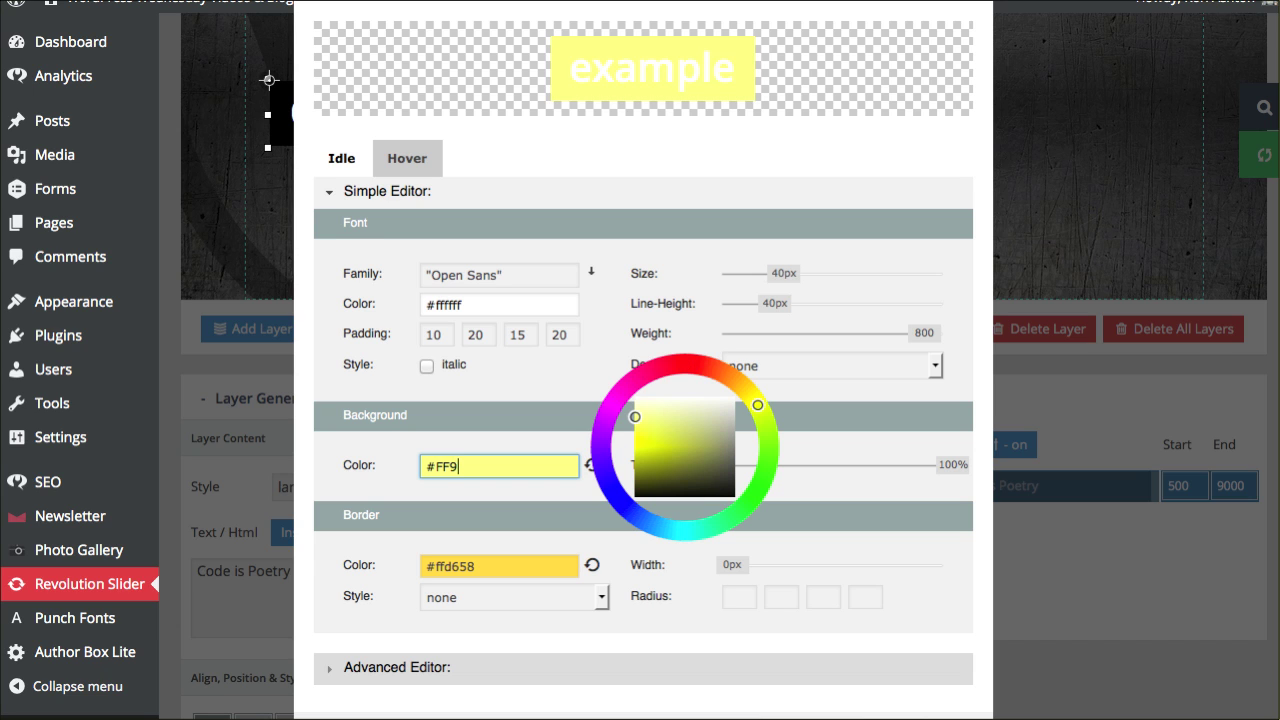
pyautogui.write('22')
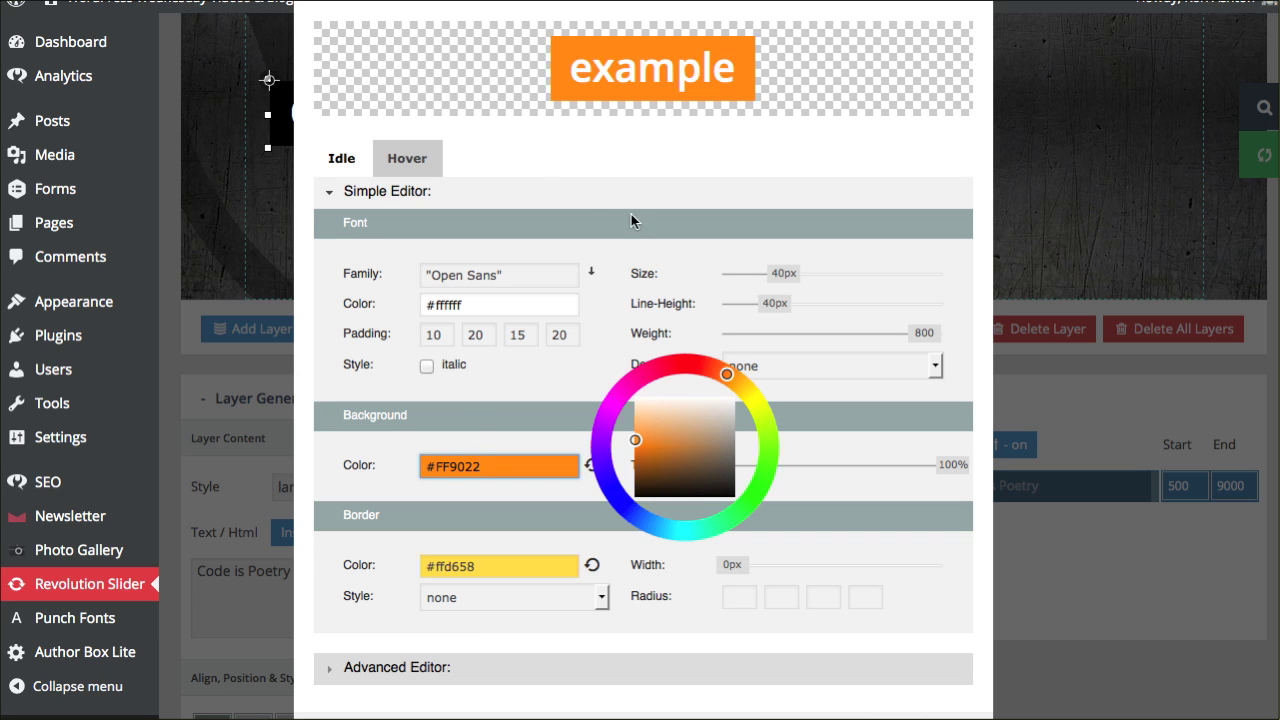
pyautogui.scroll(-2, 624, 528)
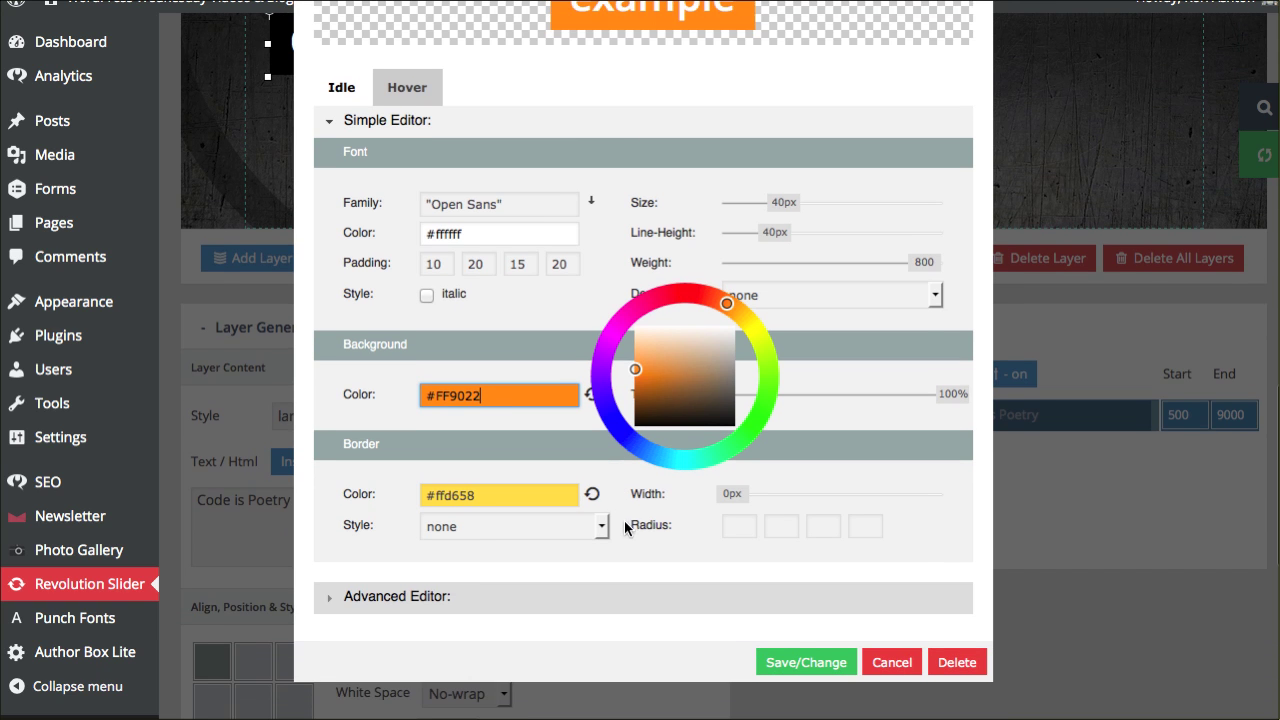
pyautogui.click(806, 663)
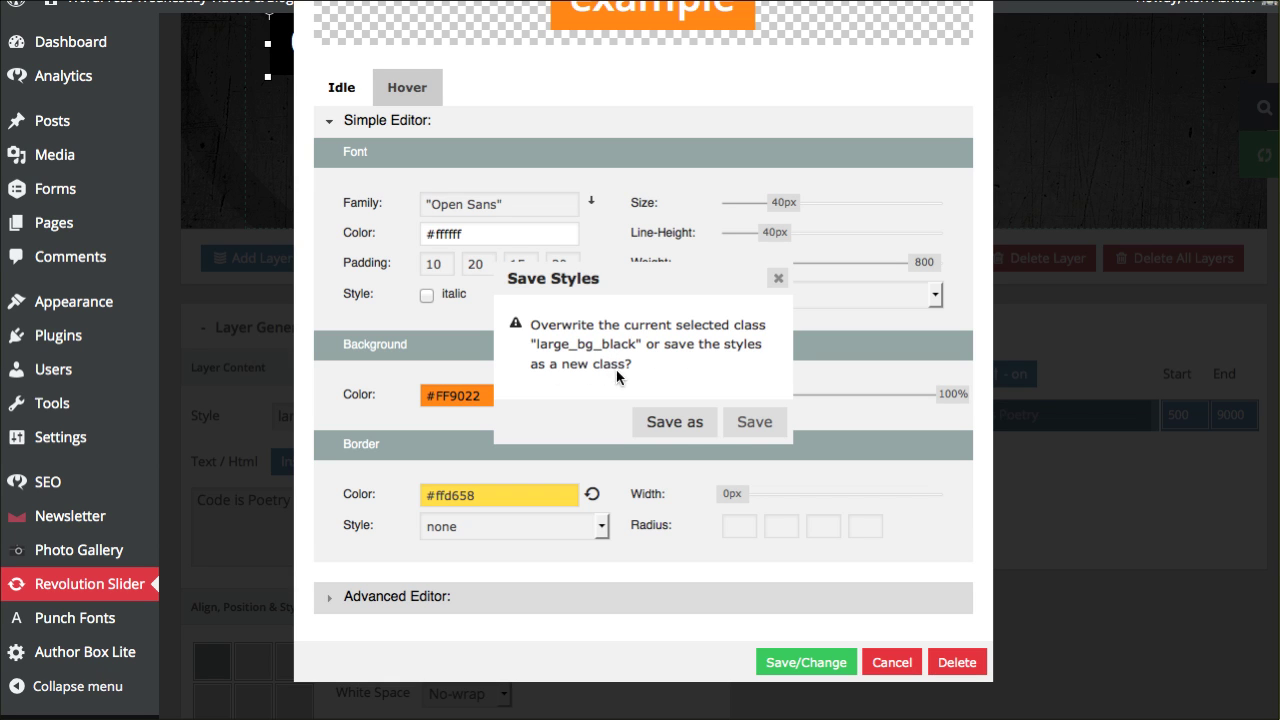
# Keep large_bg_black and save the orange version as a new class, large_bg_orange.
pyautogui.click(672, 424)
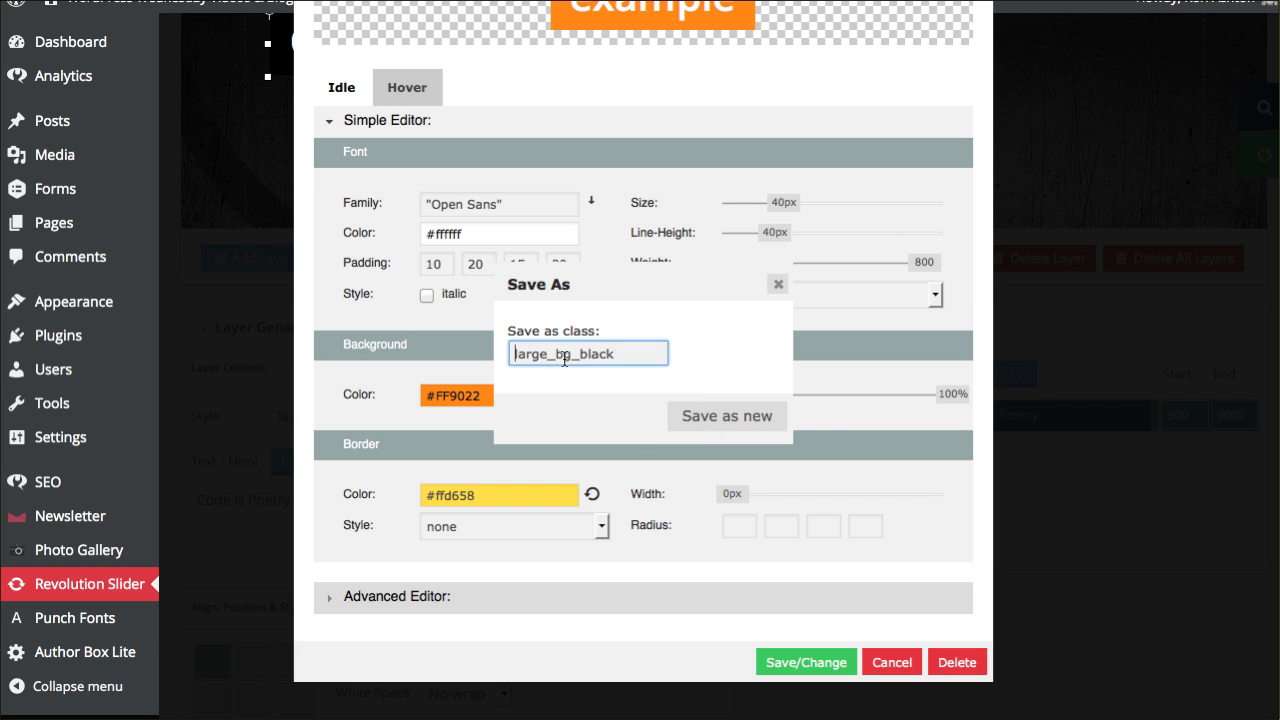
pyautogui.moveTo(581, 358); pyautogui.dragTo(644, 356)
pyautogui.write('orange')
pyautogui.click(716, 416)
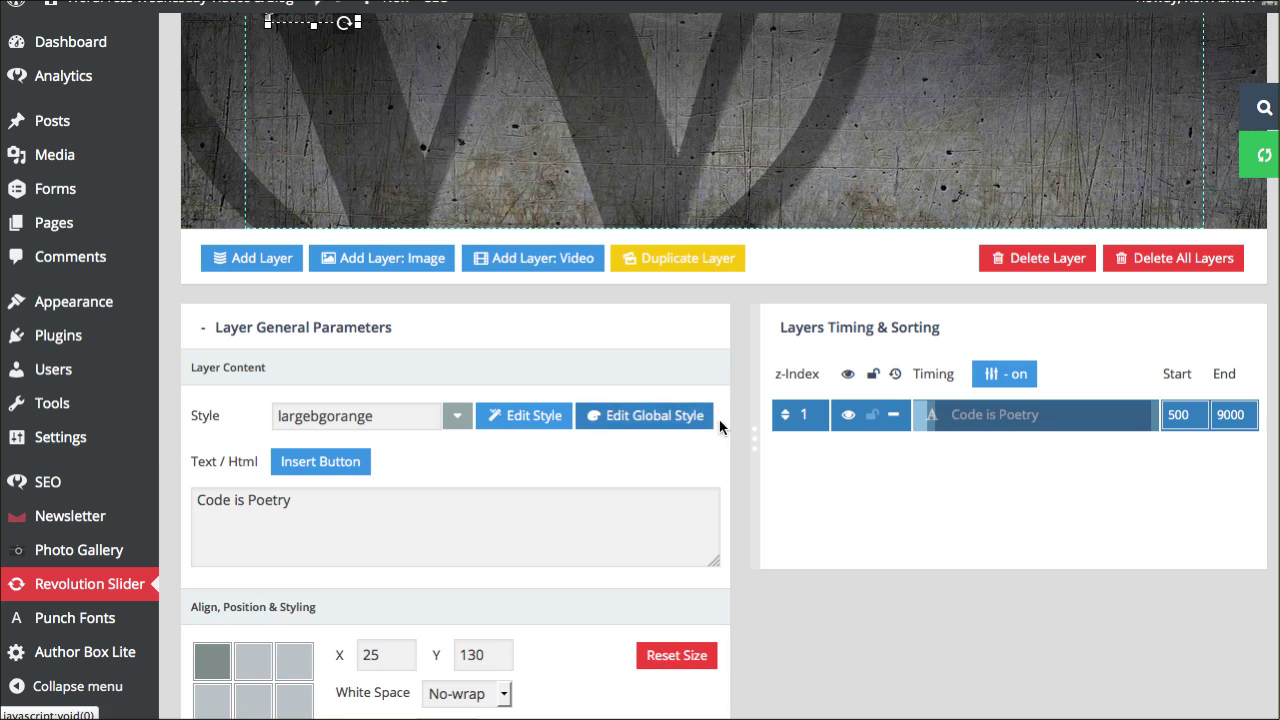
pyautogui.scroll(2, 759, 444)
pyautogui.scroll(2, 759, 444)
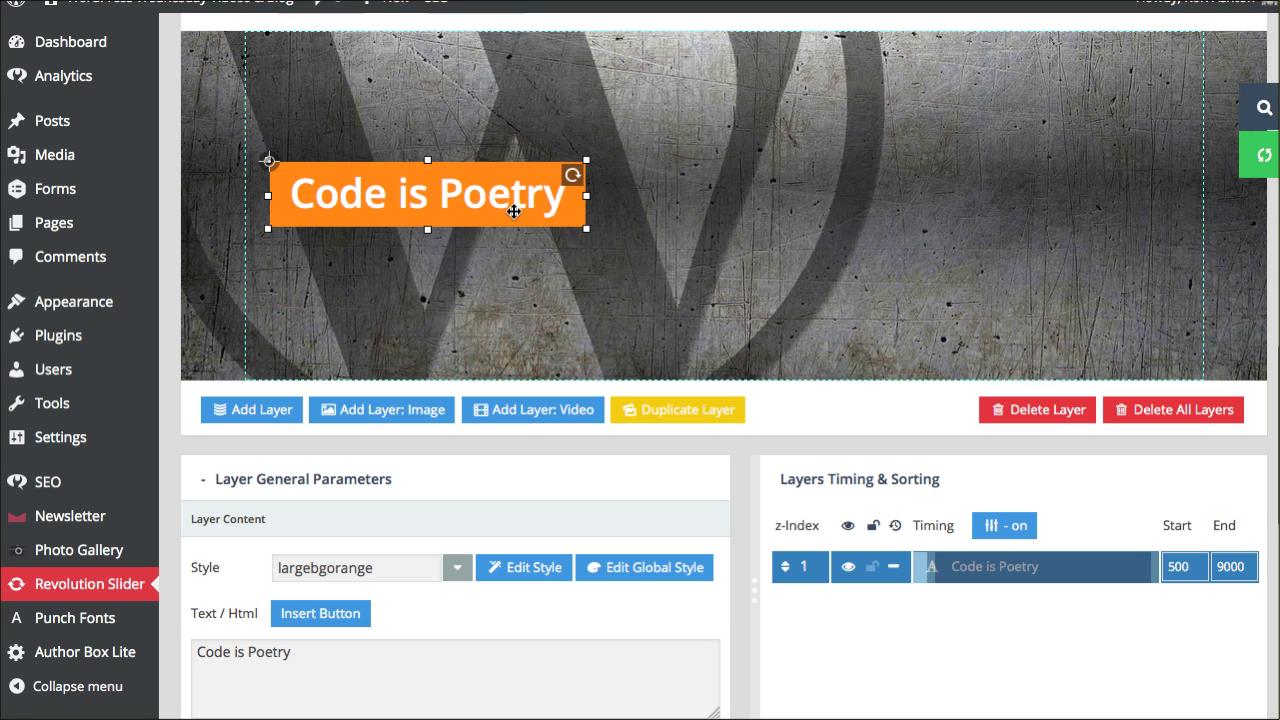
# Expand the layer animation settings and try Elastic.easeIn as the start easing.
pyautogui.scroll(-3, 750, 265)
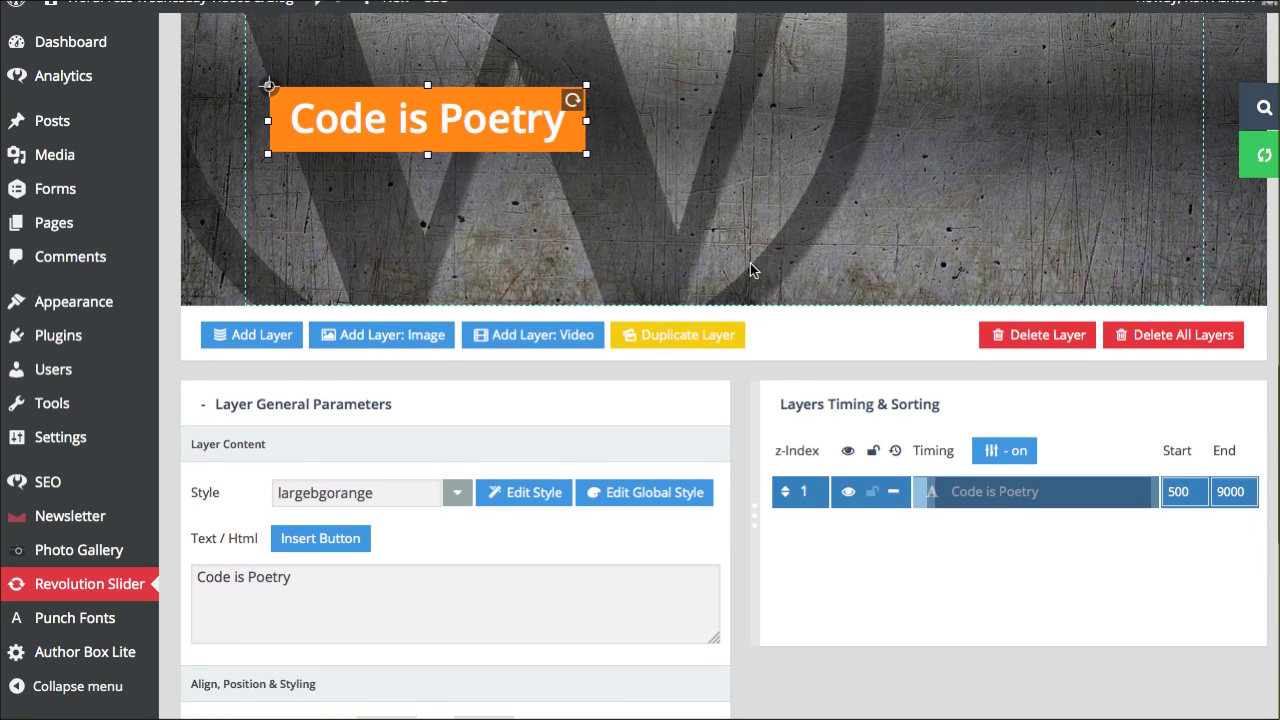
pyautogui.scroll(-1, 750, 270)
pyautogui.scroll(-3, 750, 270)
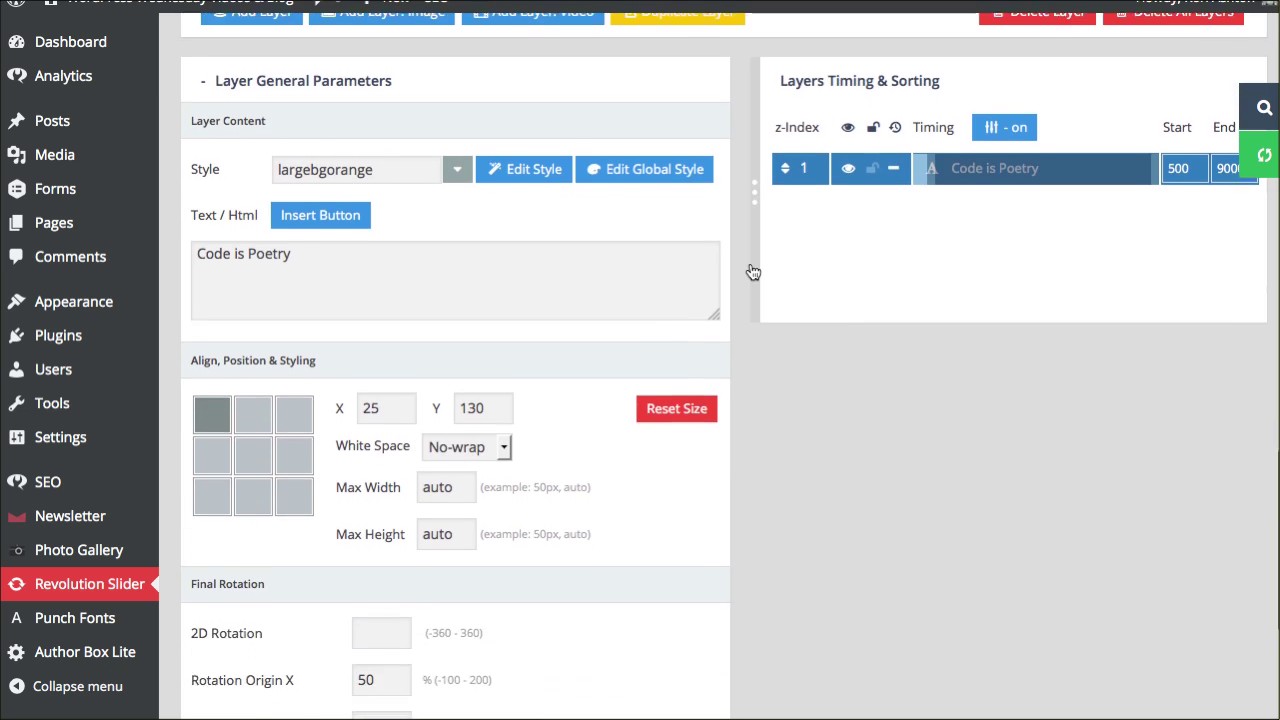
pyautogui.scroll(-3, 752, 271)
pyautogui.scroll(-3, 751, 271)
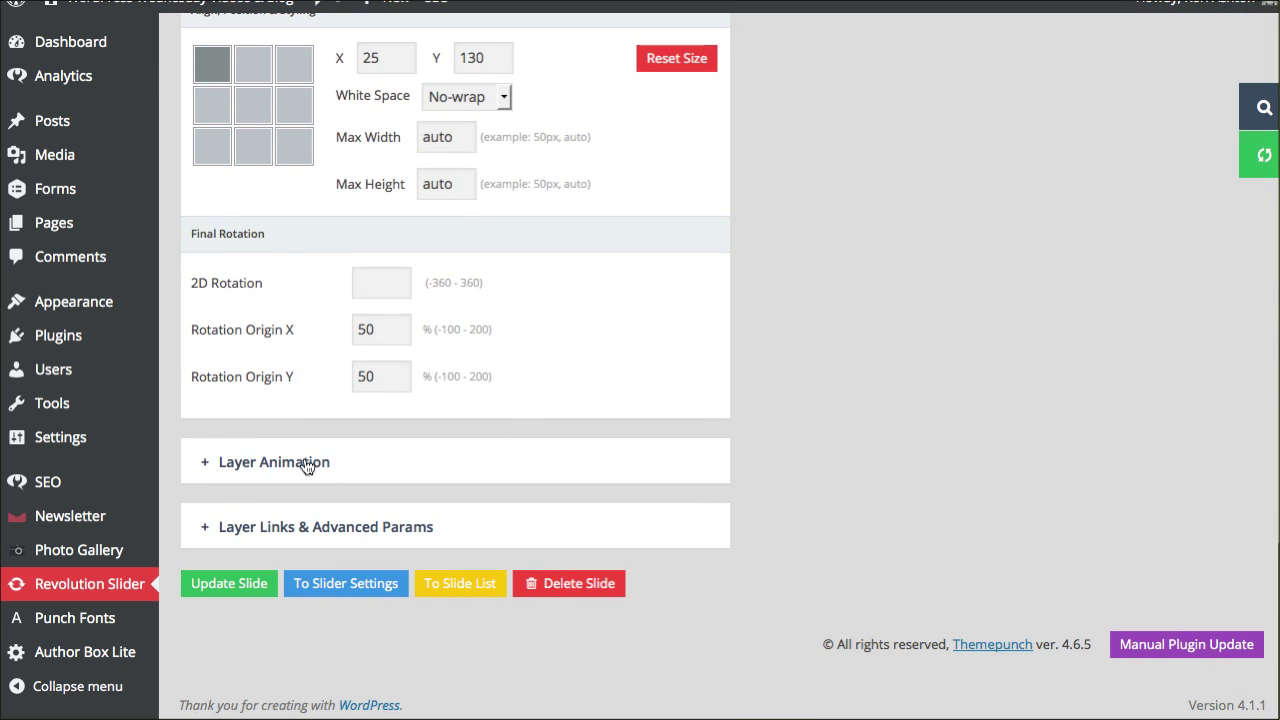
pyautogui.click(305, 463)
pyautogui.click(480, 185)
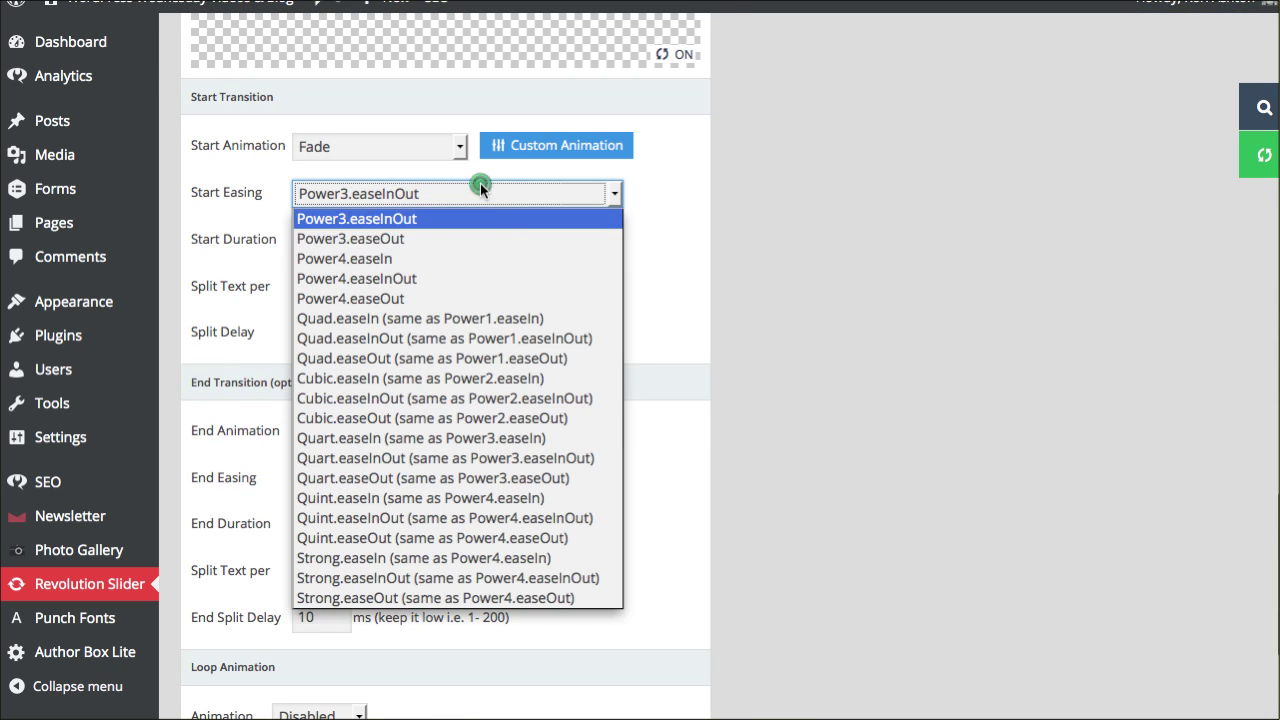
pyautogui.scroll(-3, 397, 415)
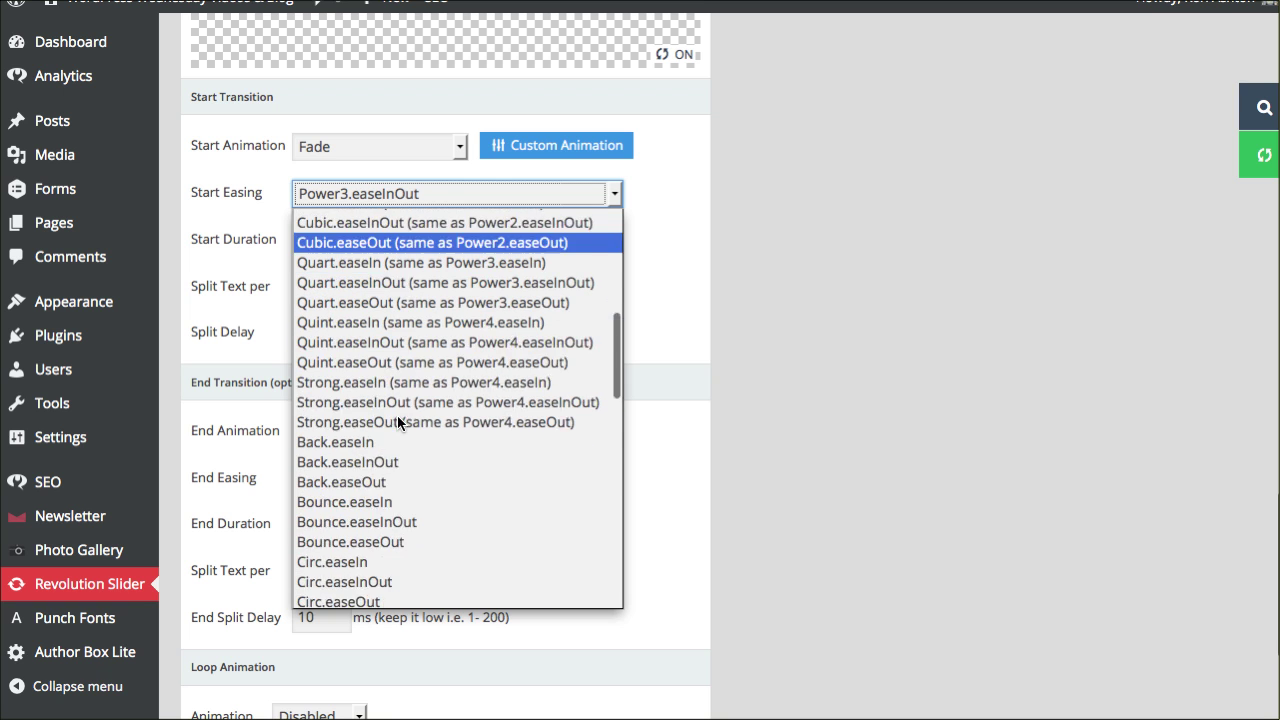
pyautogui.scroll(-2, 397, 415)
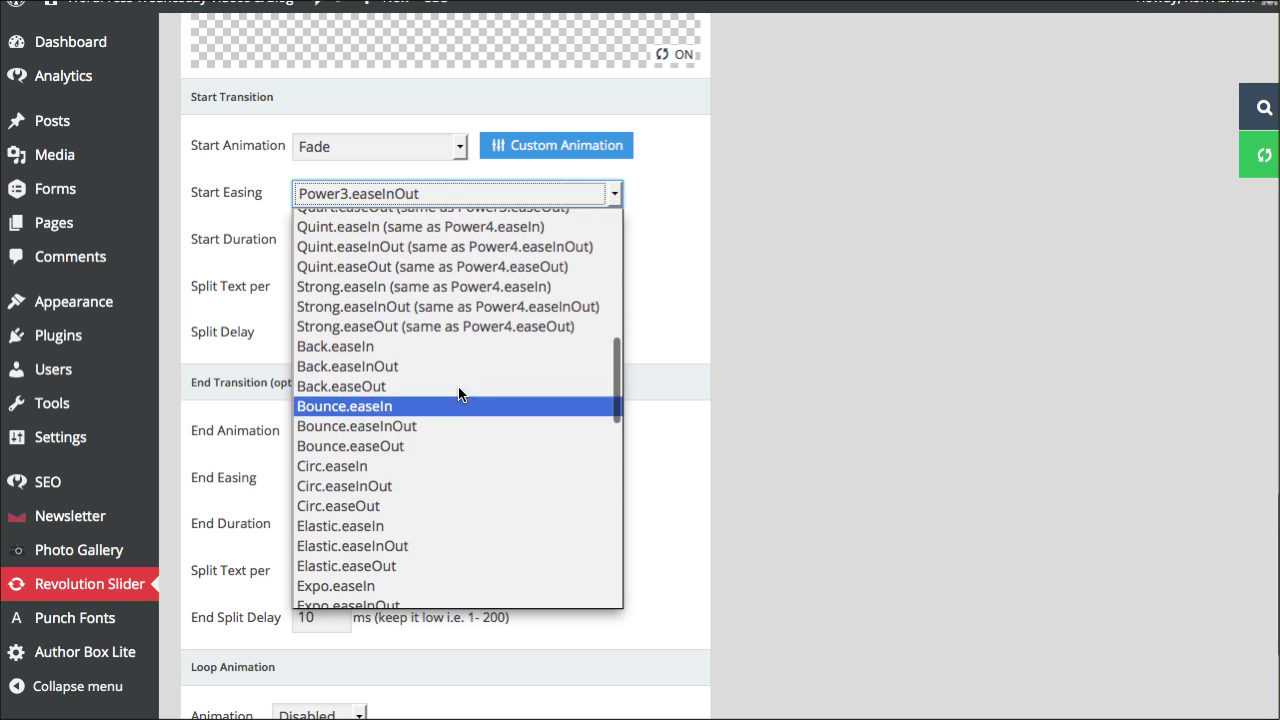
pyautogui.click(489, 521)
pyautogui.scroll(1, 560, 506)
pyautogui.scroll(5, 795, 475)
pyautogui.scroll(5, 723, 470)
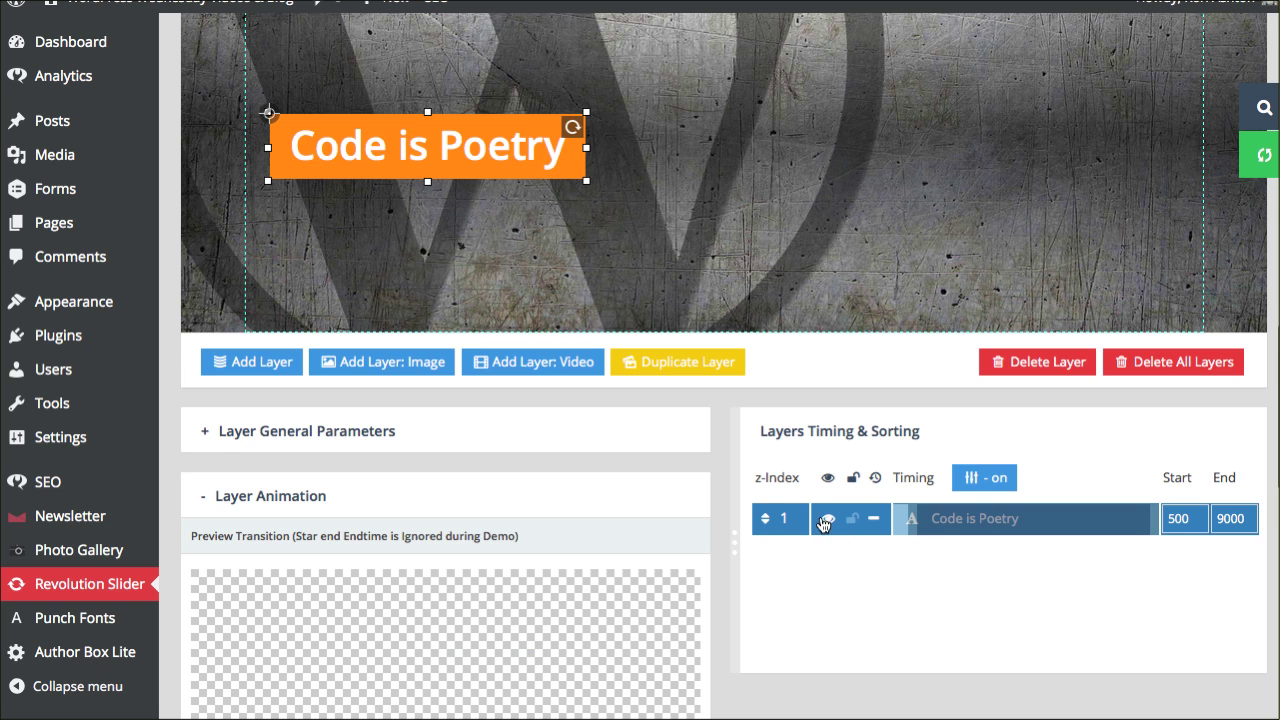
# Try Circ.easeIn and then Quint.easeIn as the start easing.
pyautogui.scroll(-4, 710, 480)
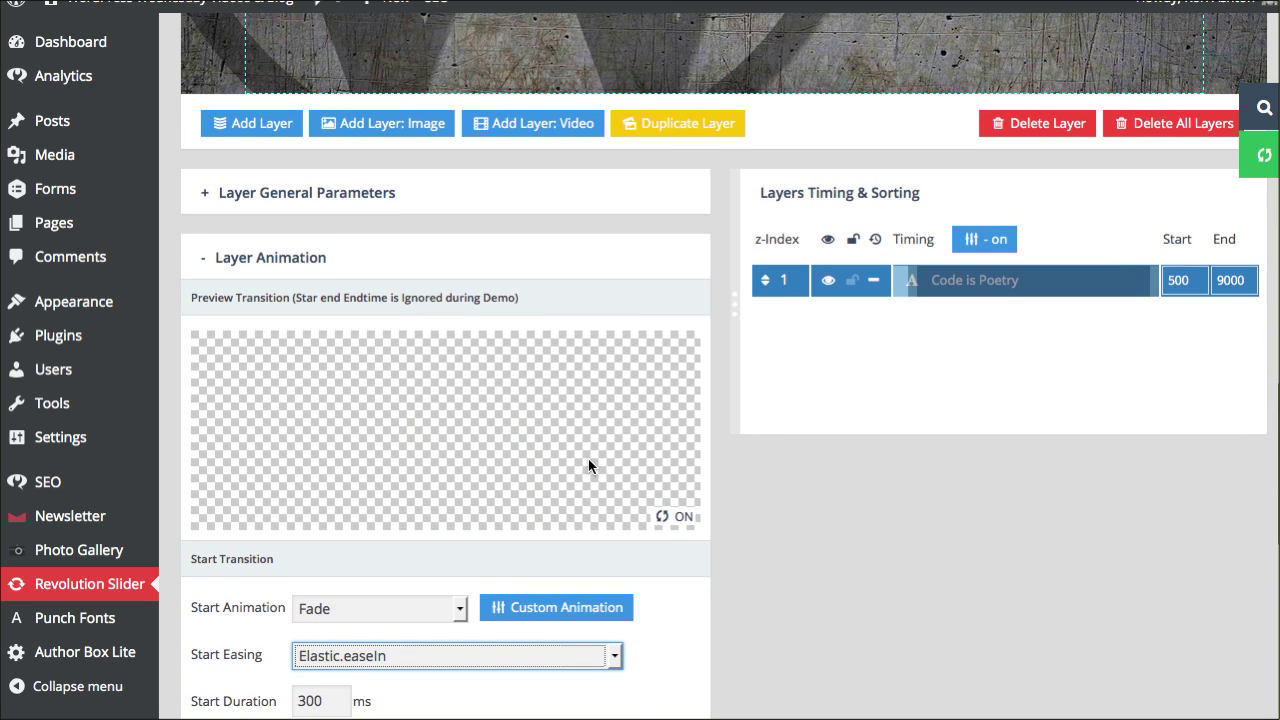
pyautogui.scroll(-1, 772, 468)
pyautogui.scroll(-2, 772, 468)
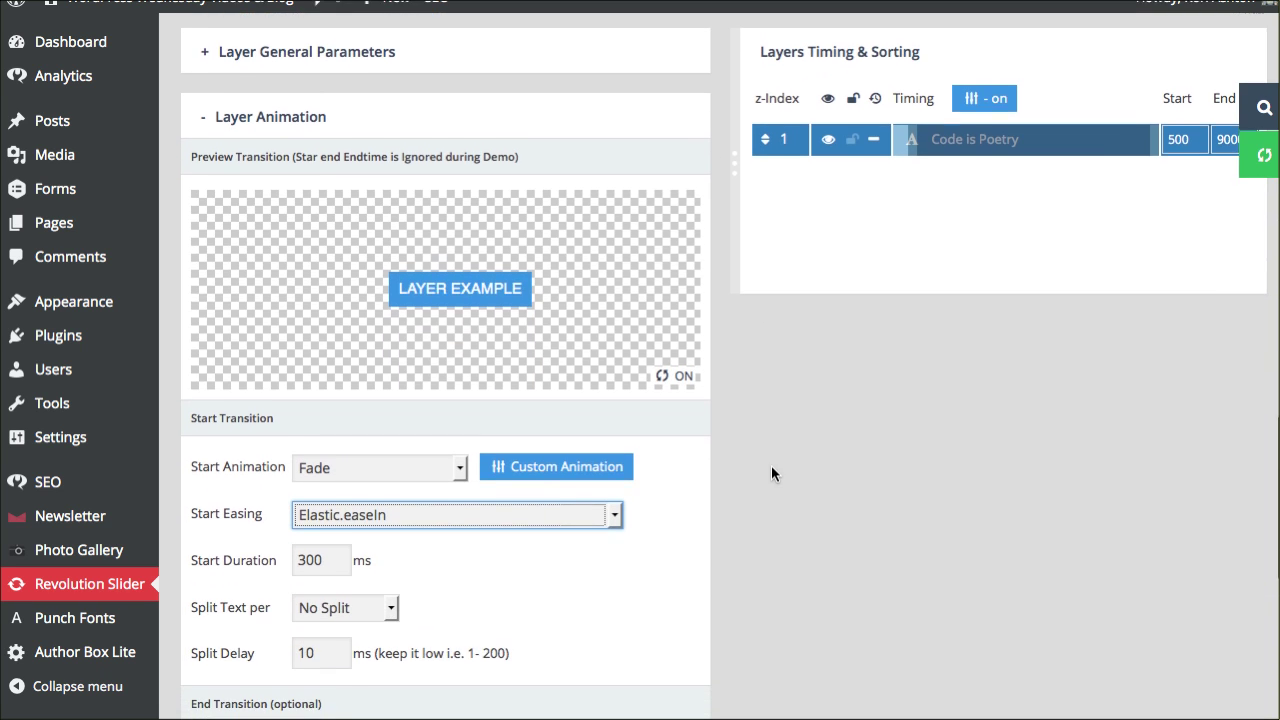
pyautogui.scroll(-1, 771, 468)
pyautogui.scroll(-3, 768, 466)
pyautogui.scroll(2, 766, 468)
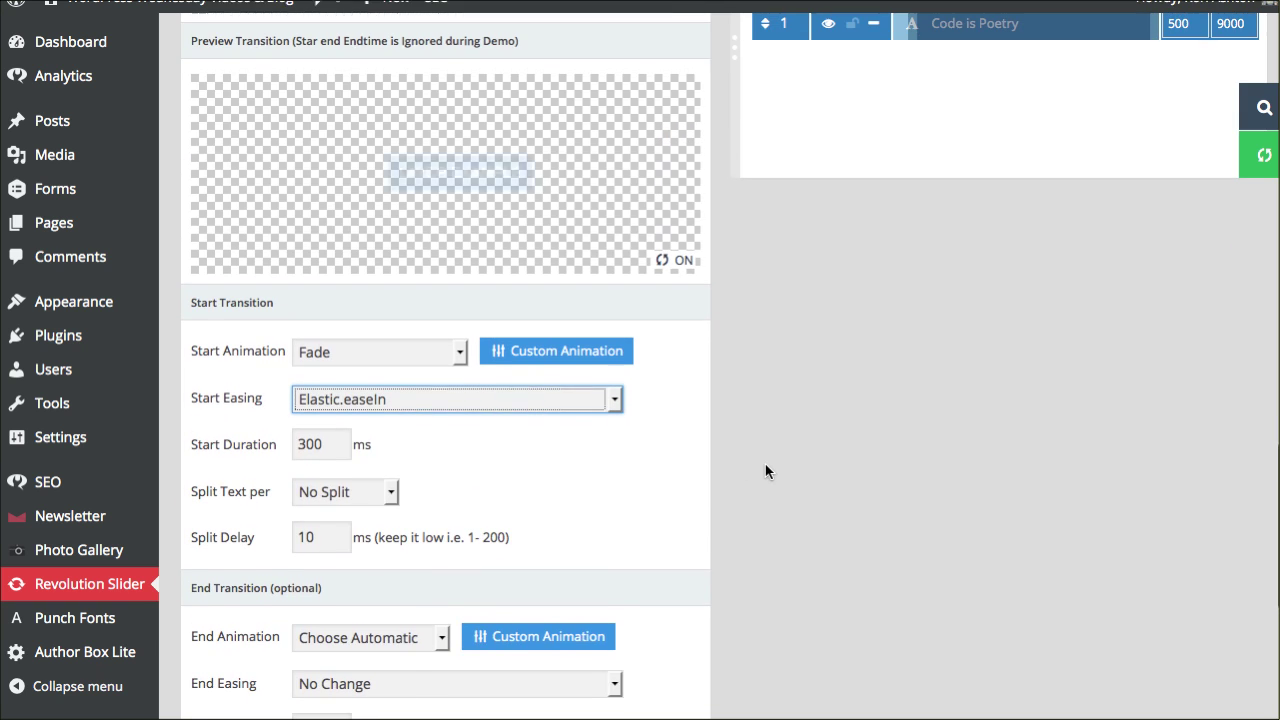
pyautogui.click(525, 400)
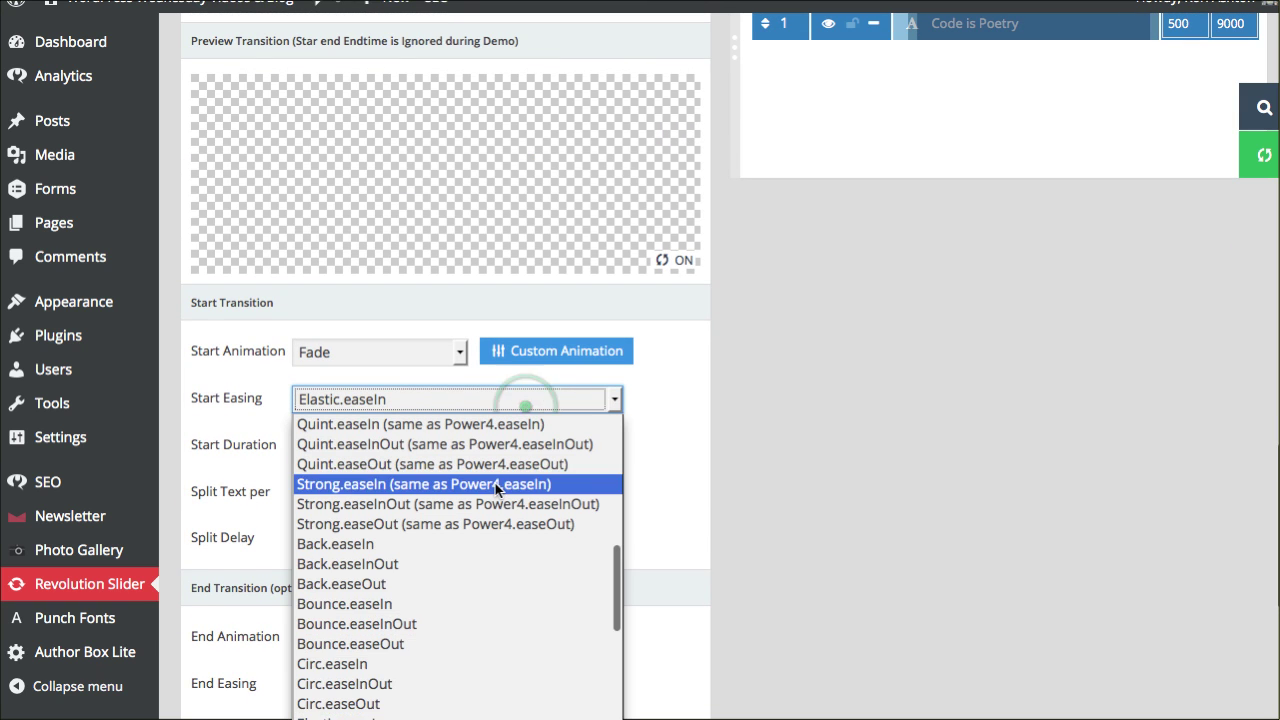
pyautogui.click(487, 664)
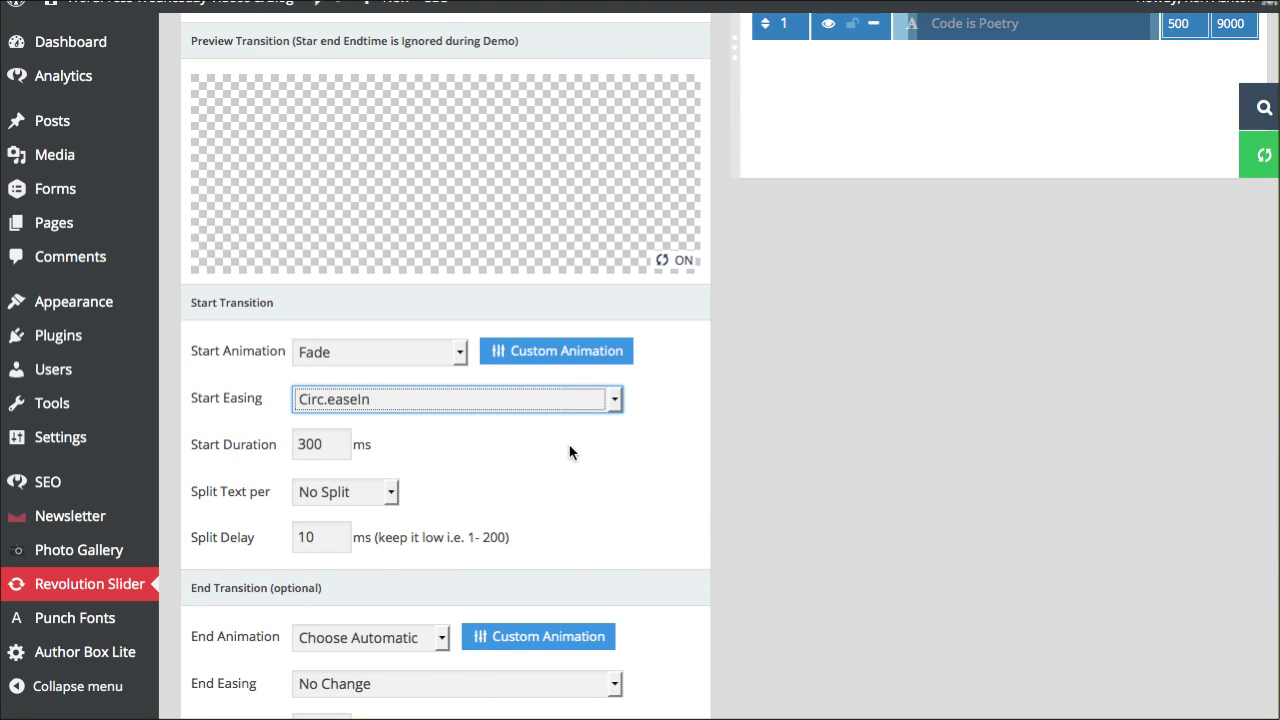
pyautogui.click(548, 404)
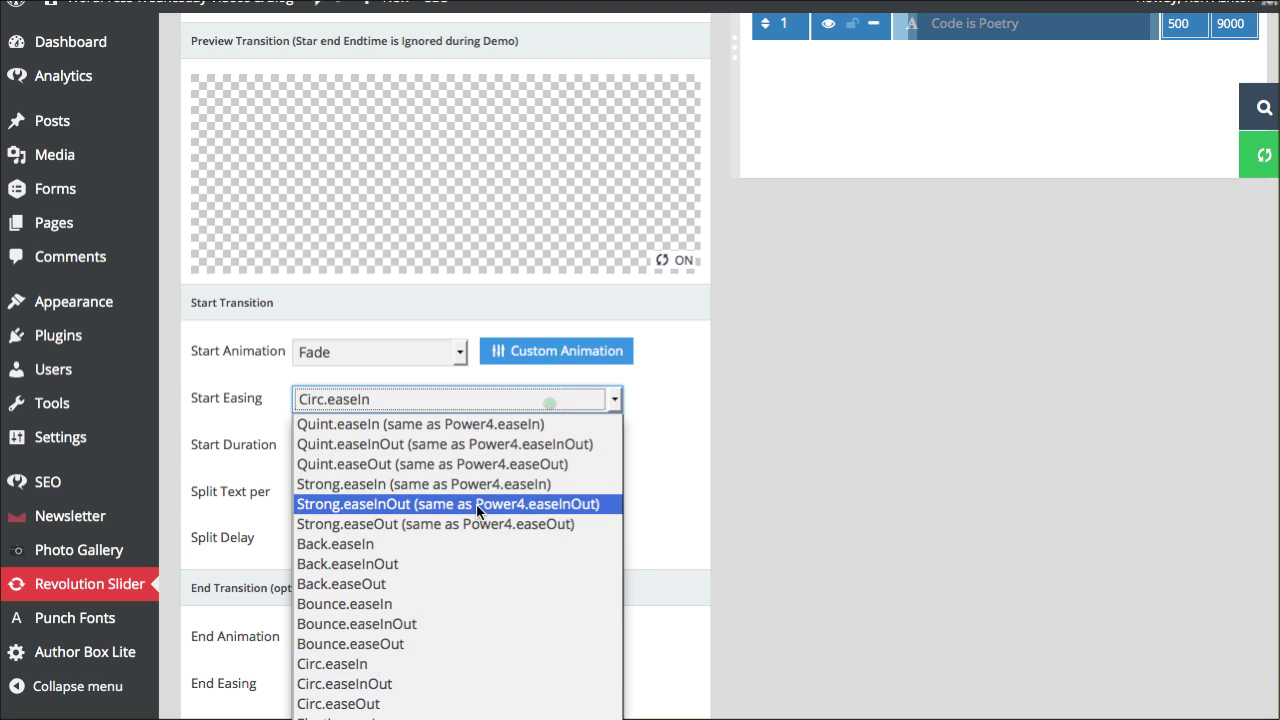
pyautogui.scroll(3, 478, 504)
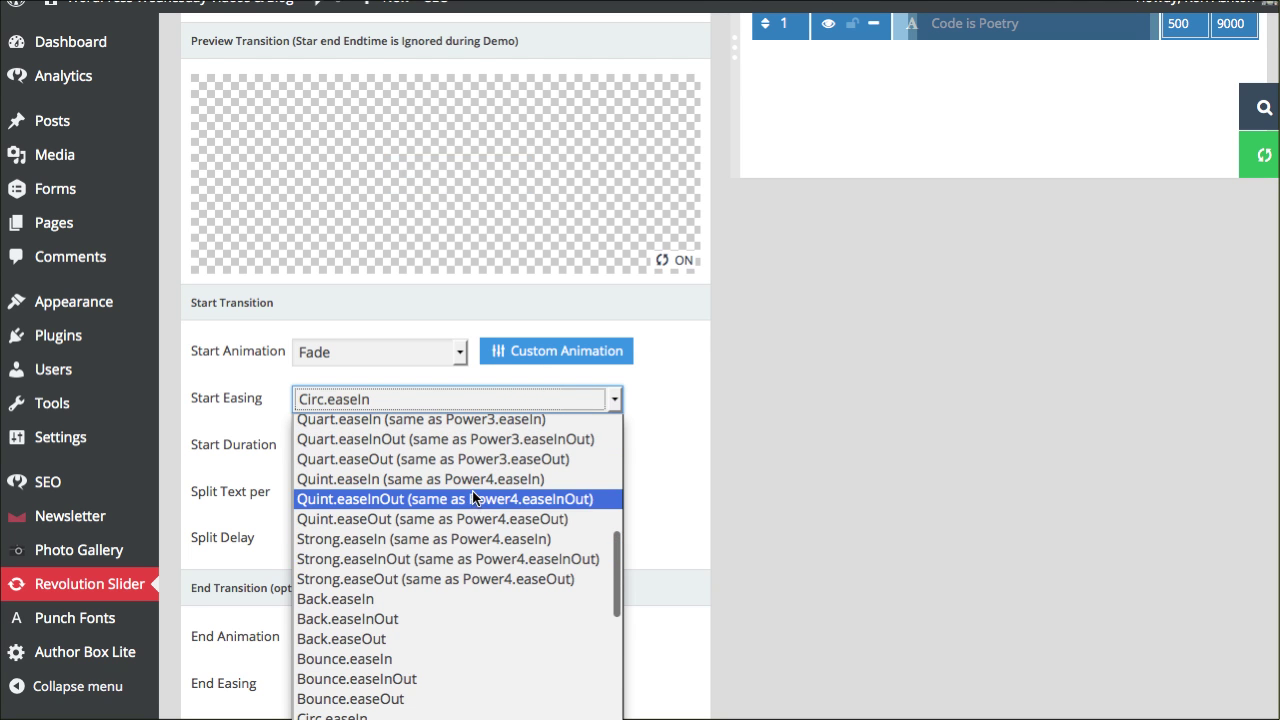
pyautogui.click(474, 482)
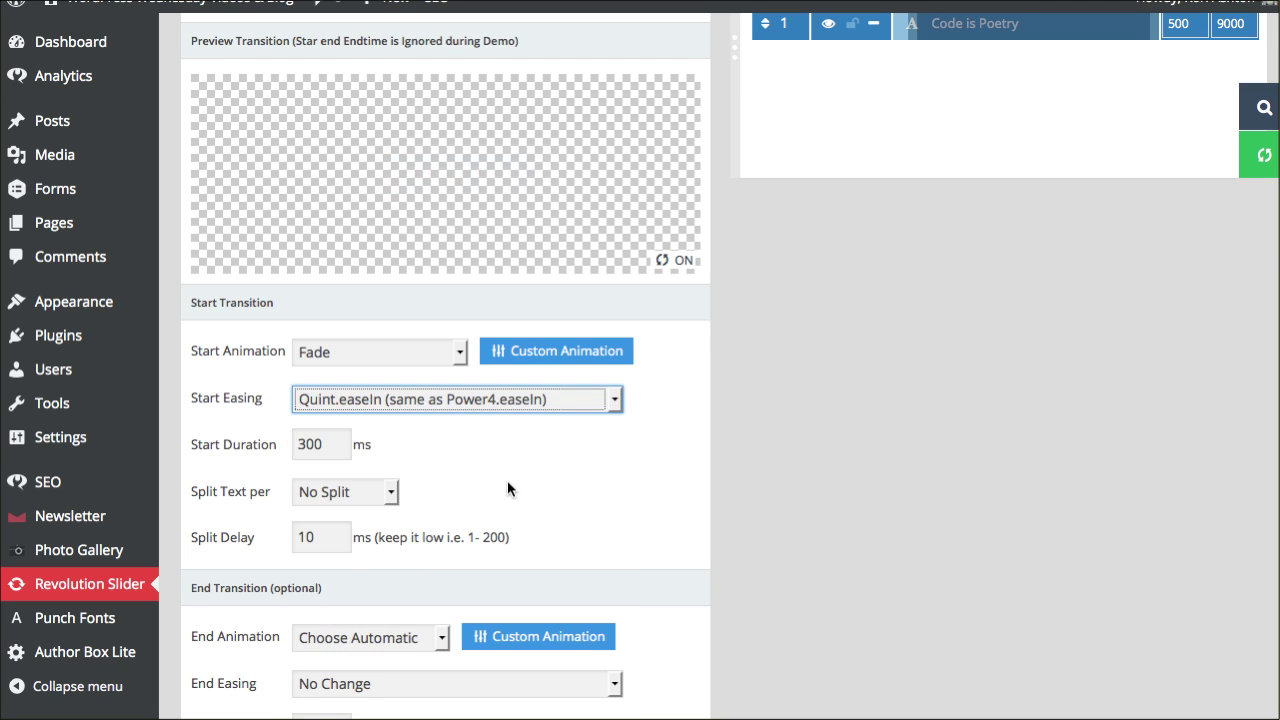
# Settle on easeInOutSine as the layer's start easing.
pyautogui.click(604, 401)
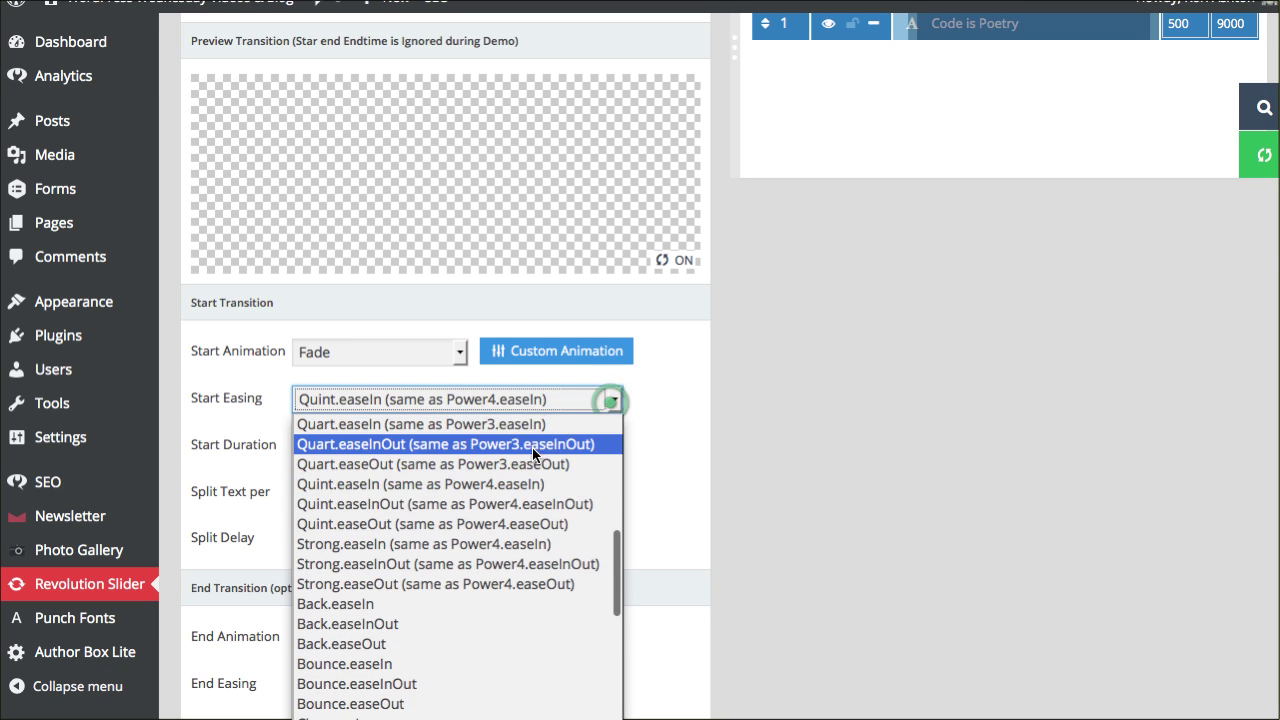
pyautogui.scroll(-10, 466, 599)
pyautogui.scroll(-3, 466, 594)
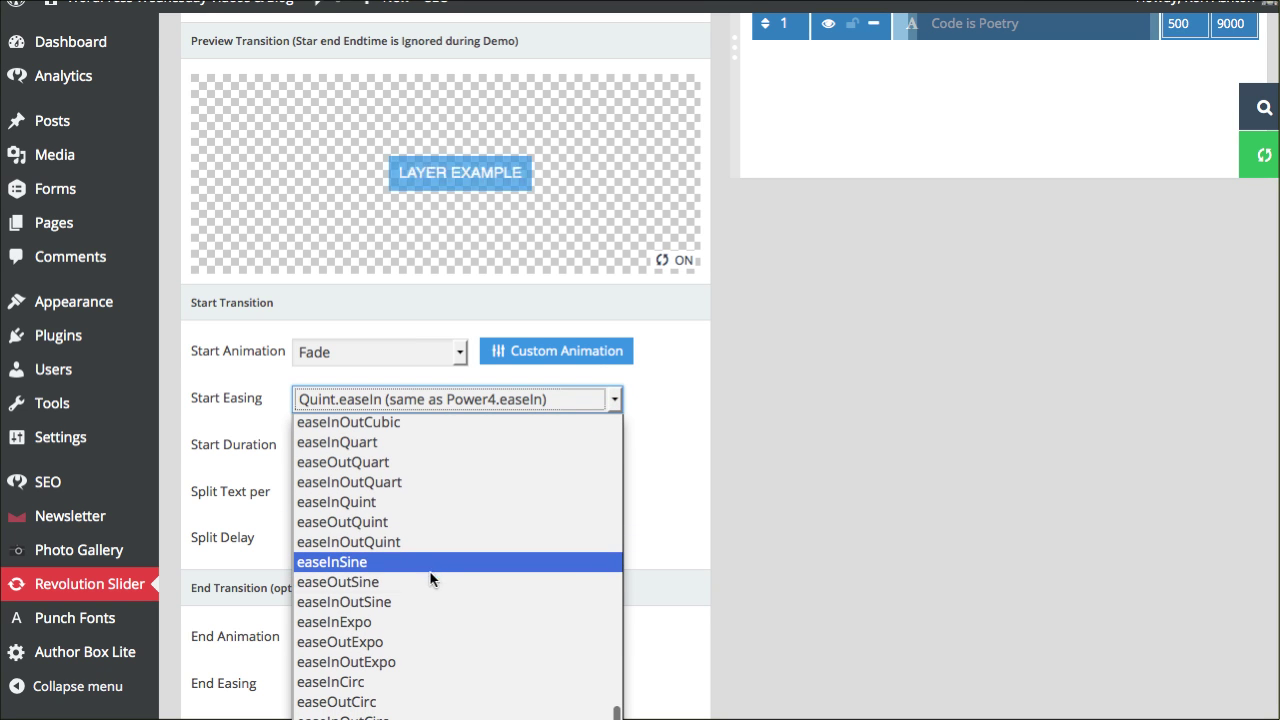
pyautogui.click(436, 602)
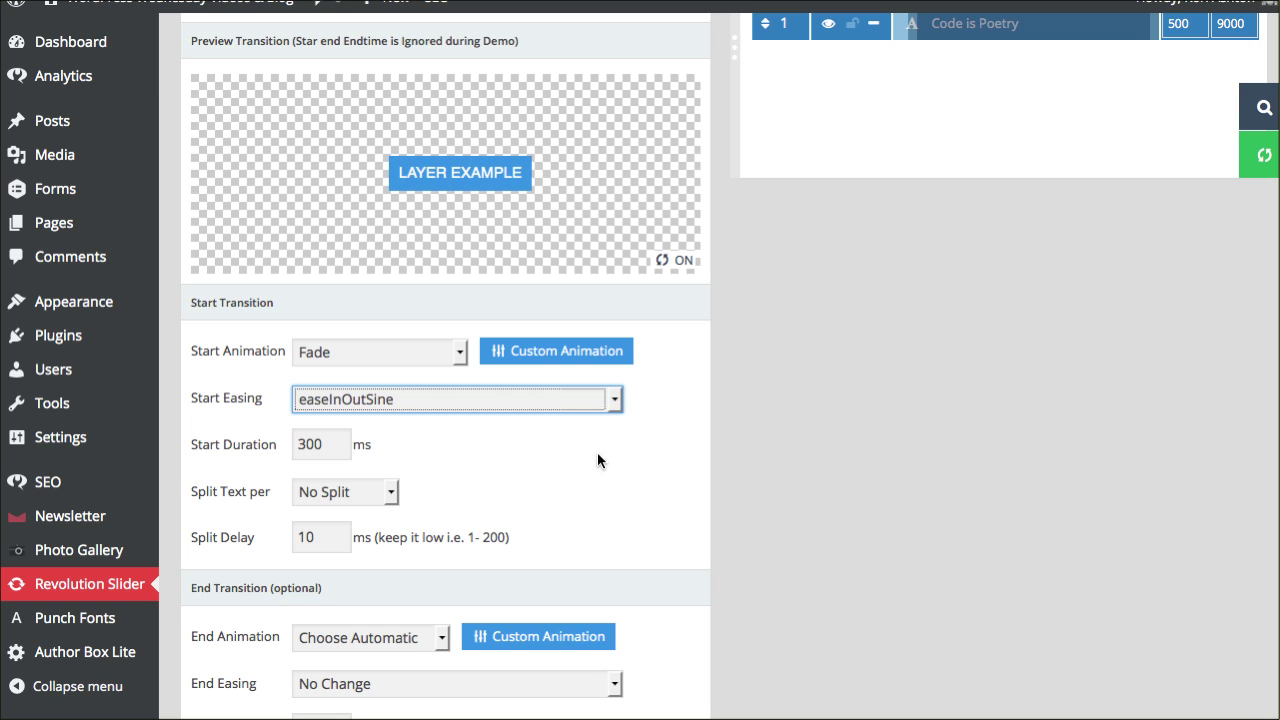
pyautogui.click(431, 352)
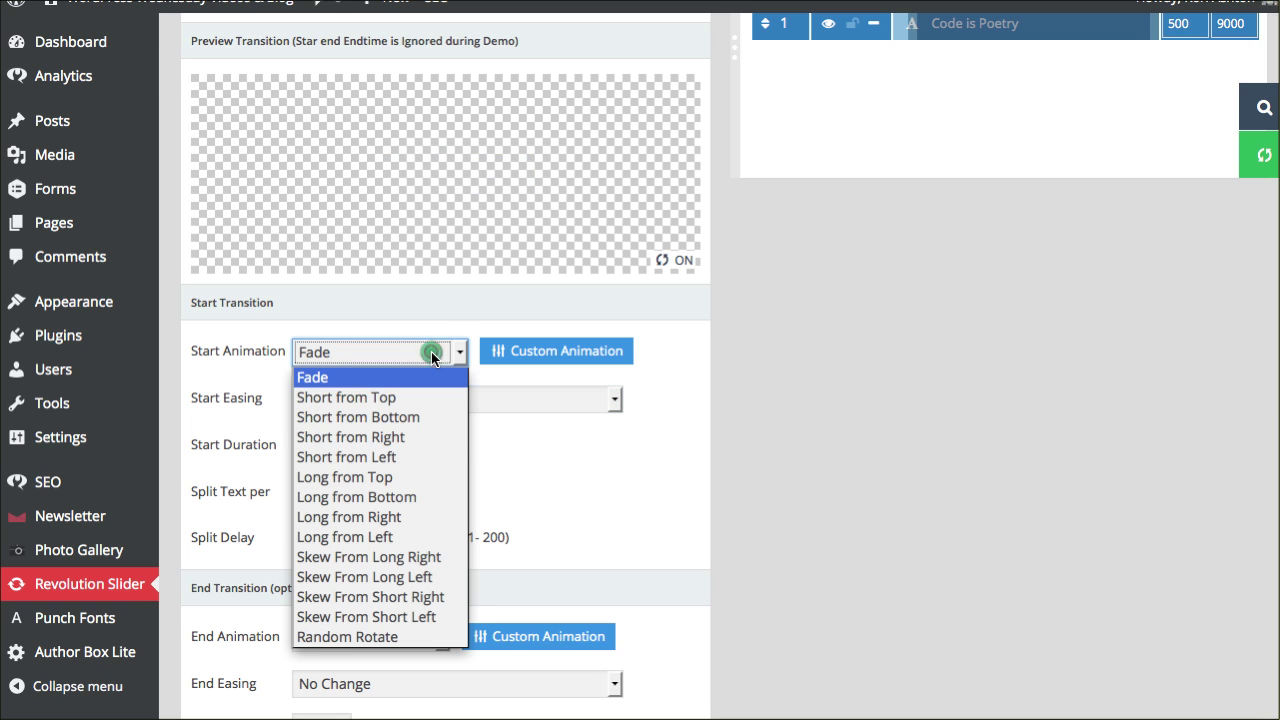
# Set the start easing to easeInBack and the start animation to Long from Left.
pyautogui.click(409, 438)
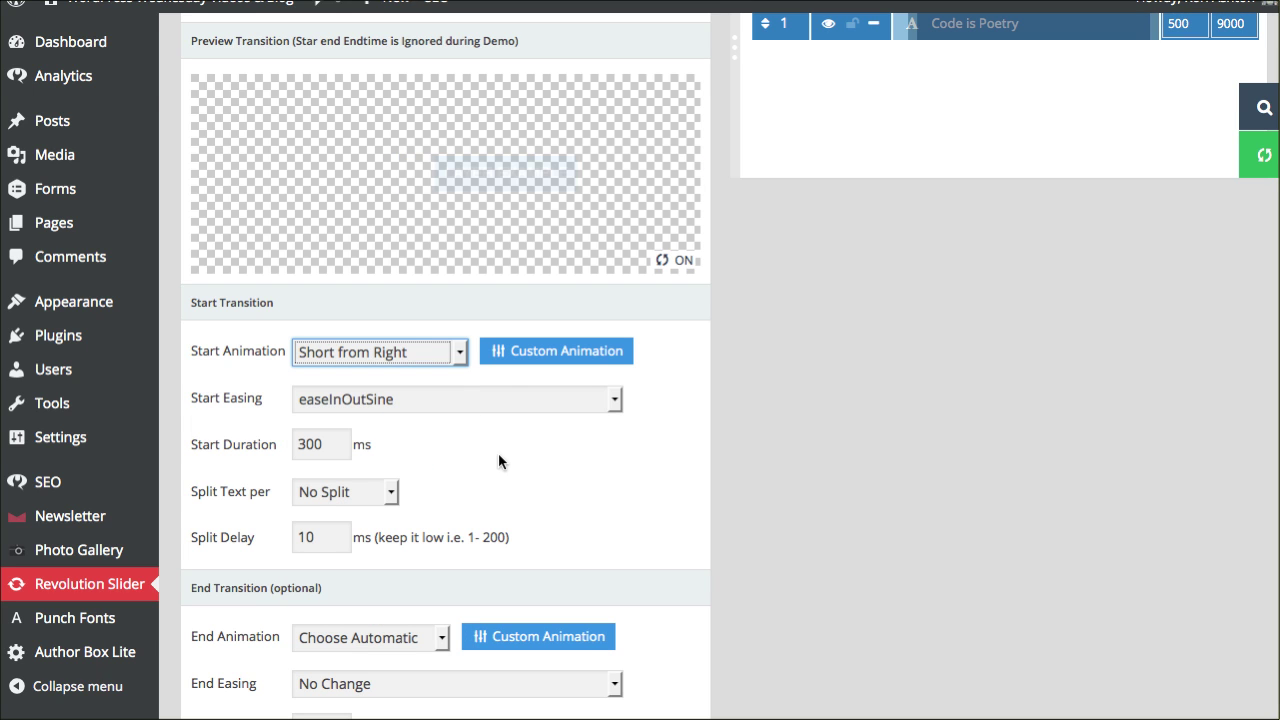
pyautogui.click(464, 400)
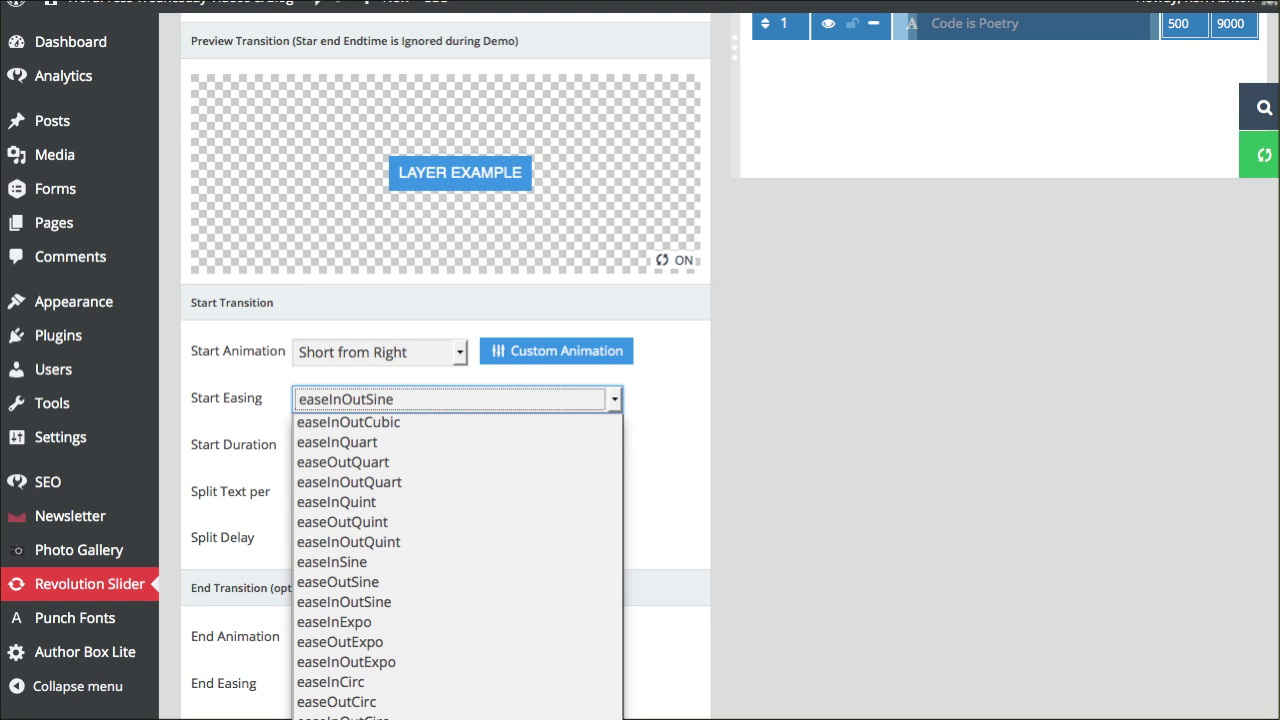
pyautogui.click(340, 718)
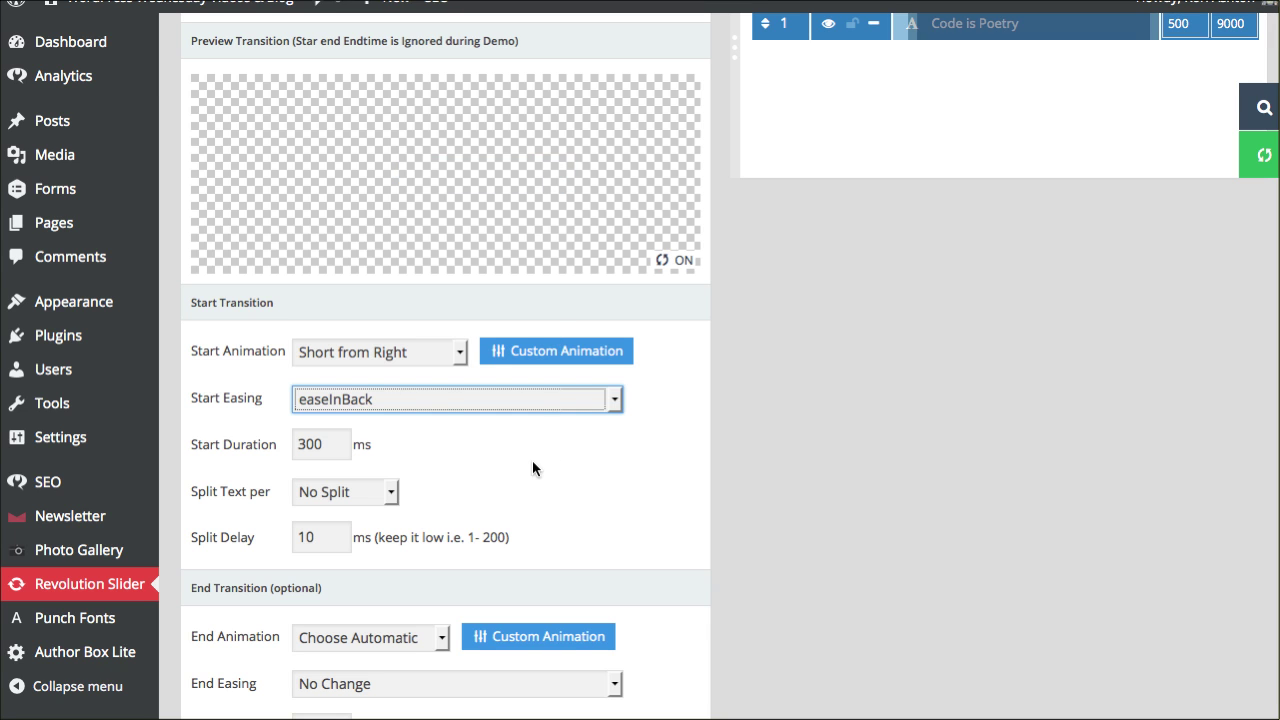
pyautogui.click(455, 351)
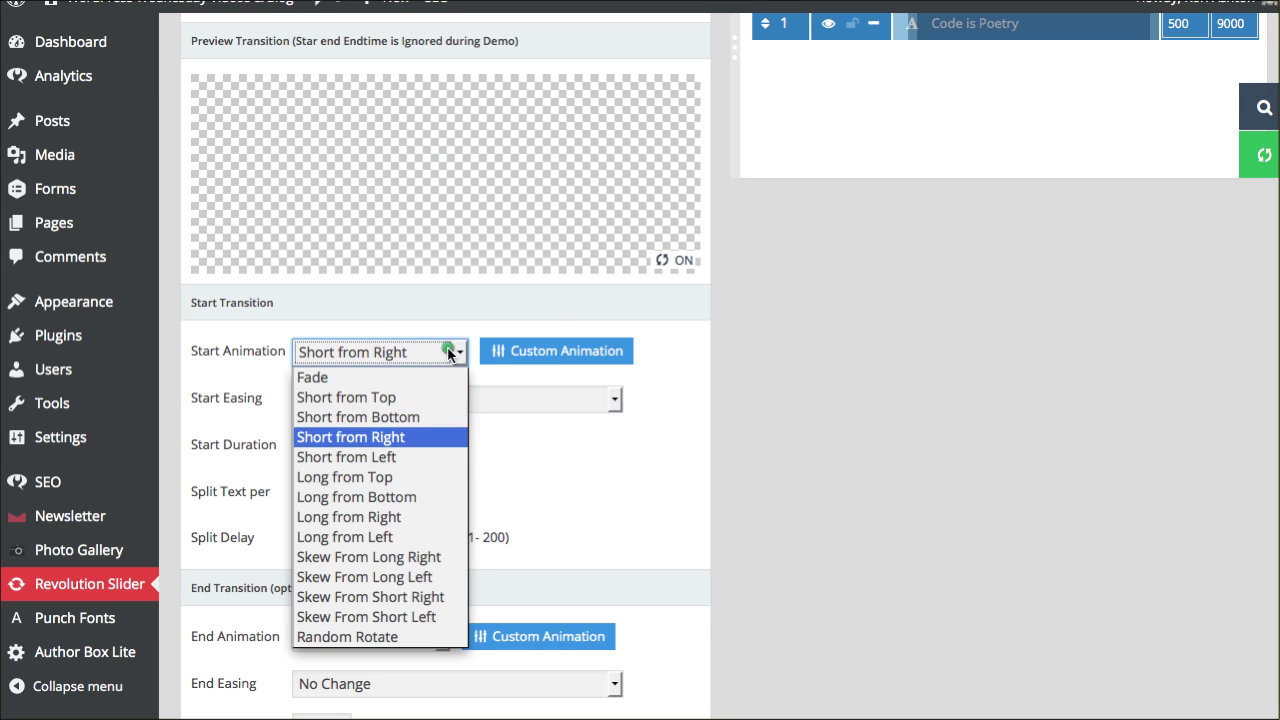
pyautogui.click(407, 536)
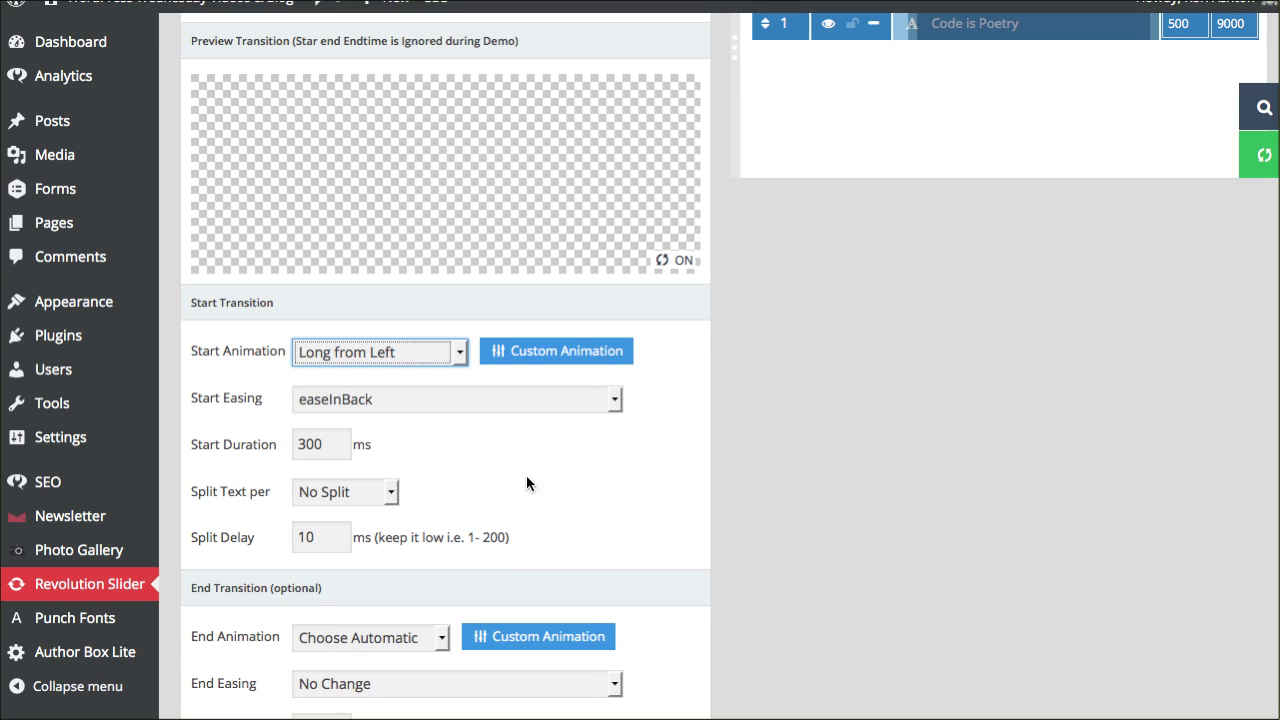
# Set the start duration to 500 ms and update the slide.
pyautogui.doubleClick(325, 445)
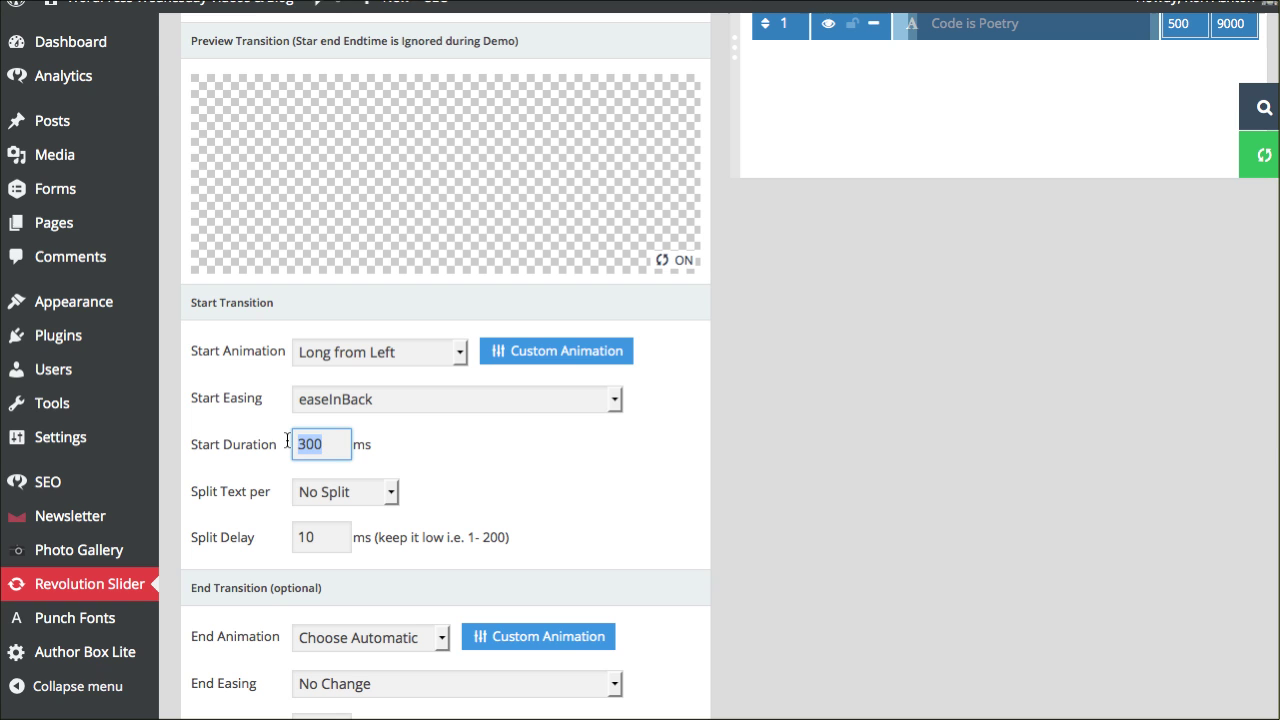
pyautogui.write('500')
pyautogui.click(535, 474)
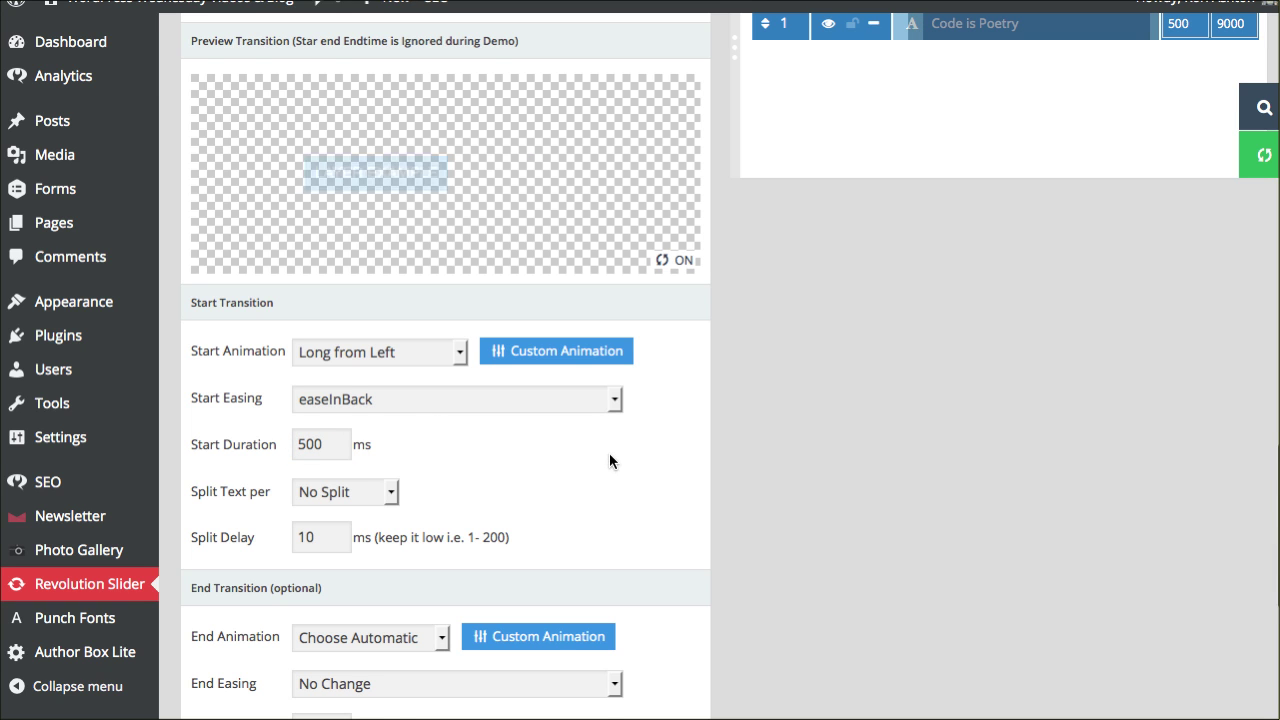
pyautogui.scroll(-2, 668, 455)
pyautogui.scroll(-3, 668, 455)
pyautogui.scroll(-3, 668, 459)
pyautogui.scroll(-1, 668, 459)
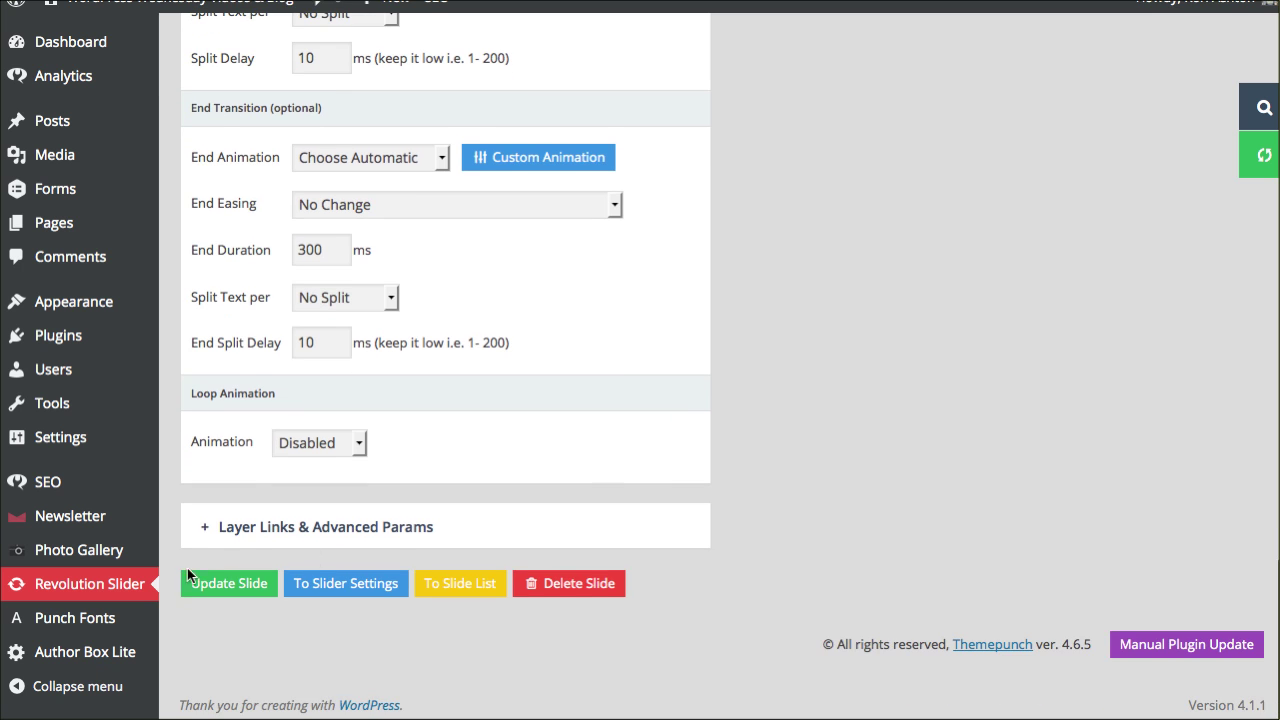
pyautogui.click(220, 597)
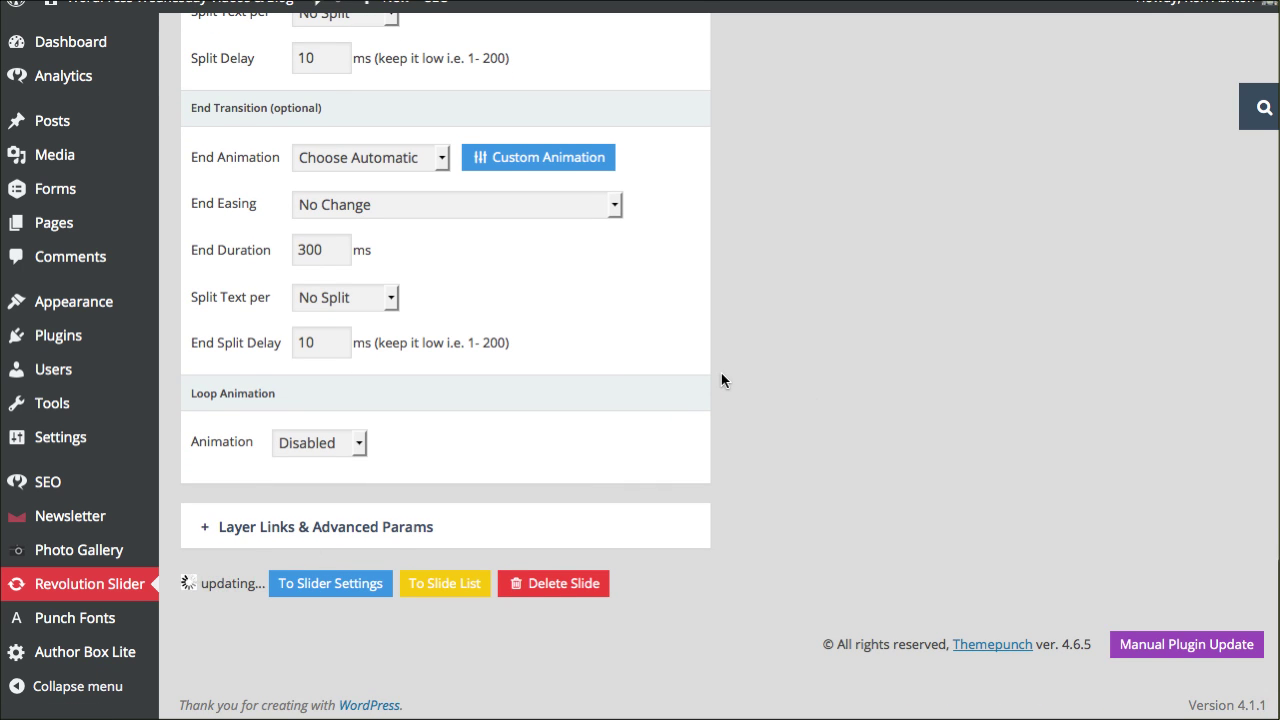
pyautogui.scroll(10, 721, 373)
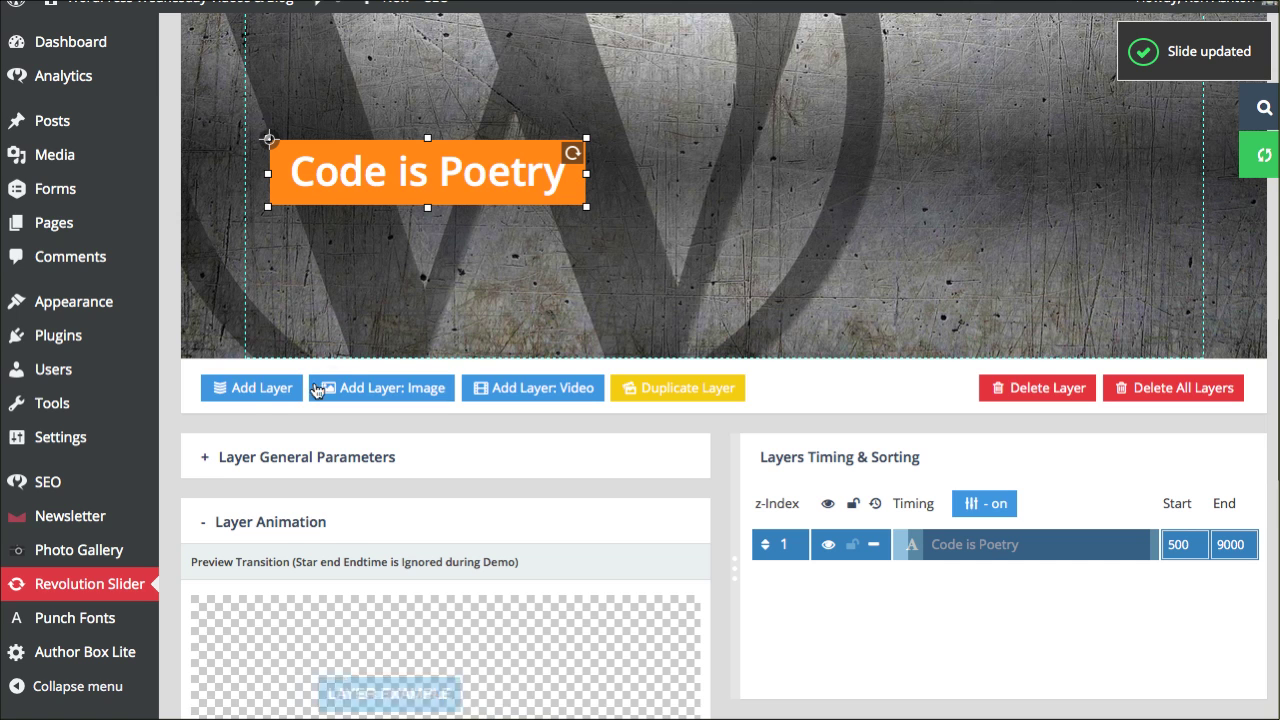
# Add a caption layer reading 'Woo Hoo' and place it lower right of Code is Poetry.
pyautogui.click(248, 398)
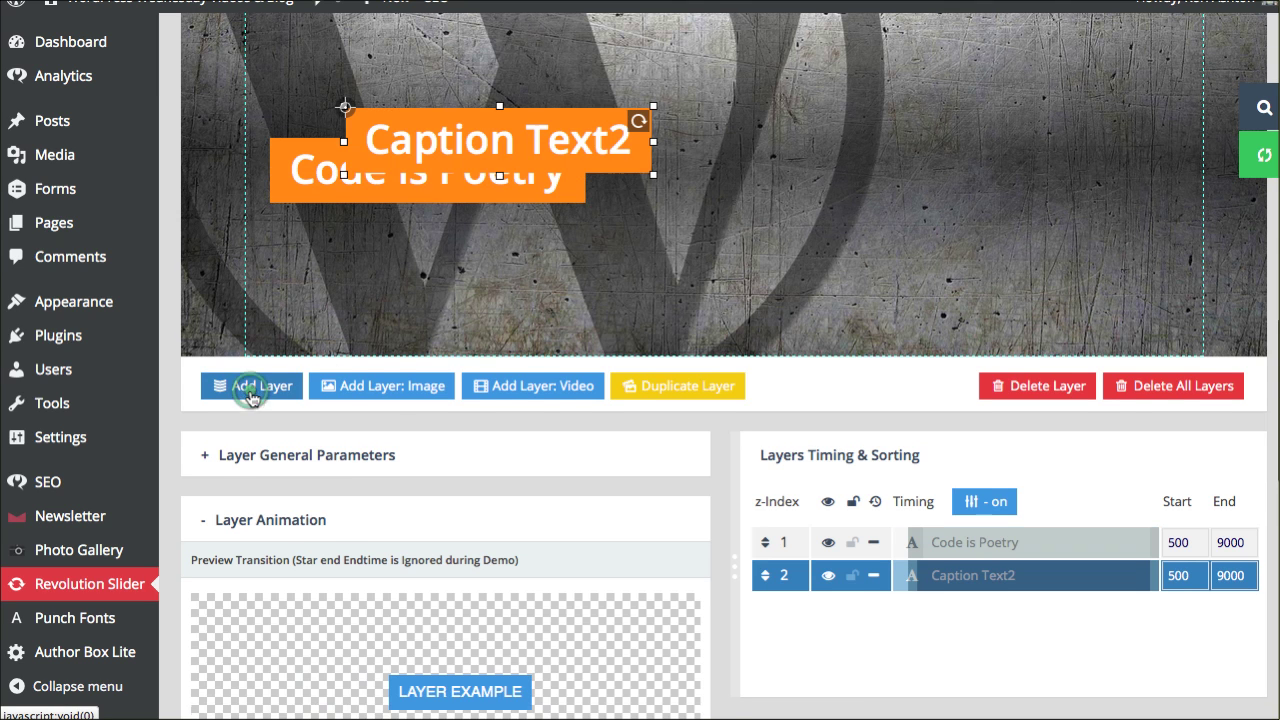
pyautogui.moveTo(436, 143); pyautogui.dragTo(806, 157)
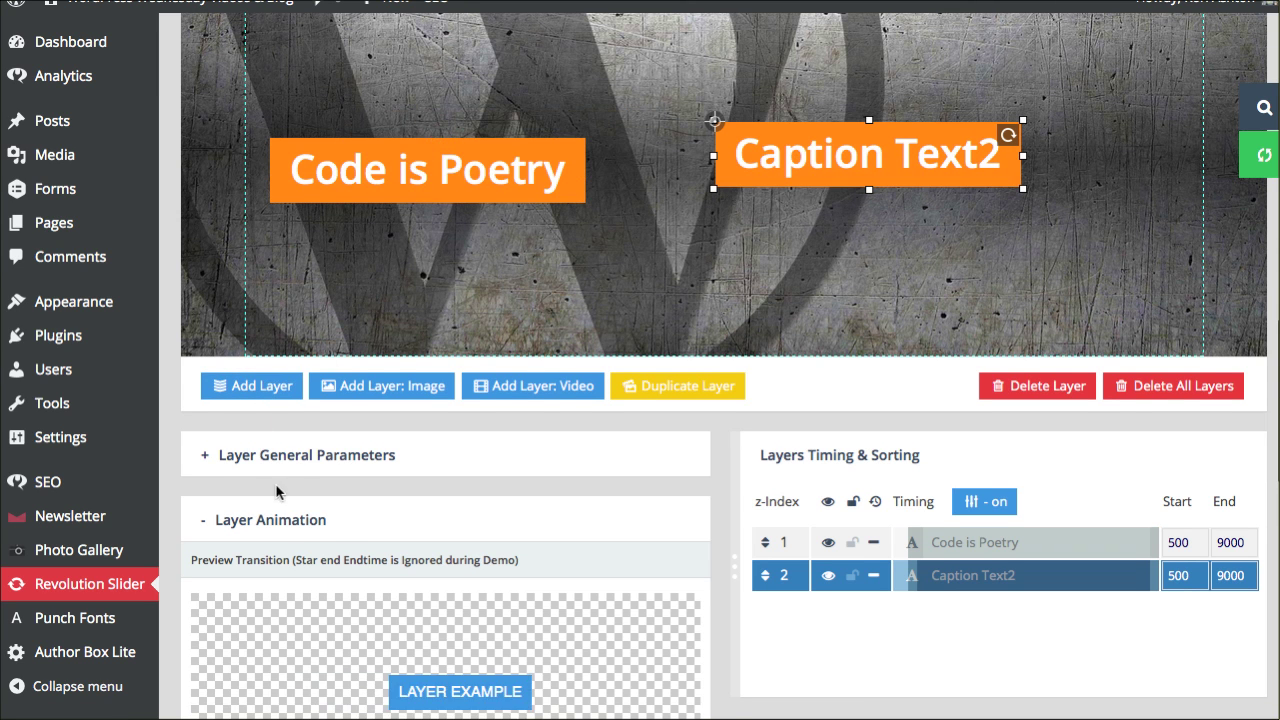
pyautogui.click(299, 455)
pyautogui.tripleClick(330, 628)
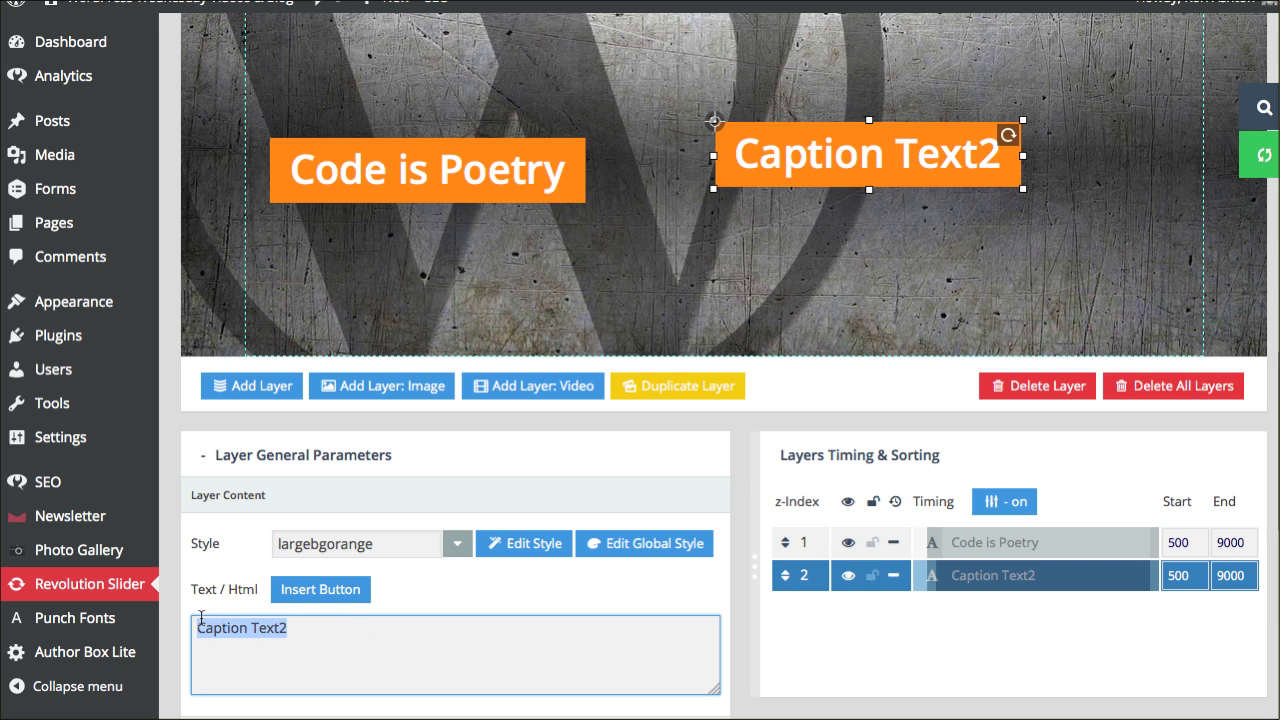
pyautogui.write('Woo Hoo')
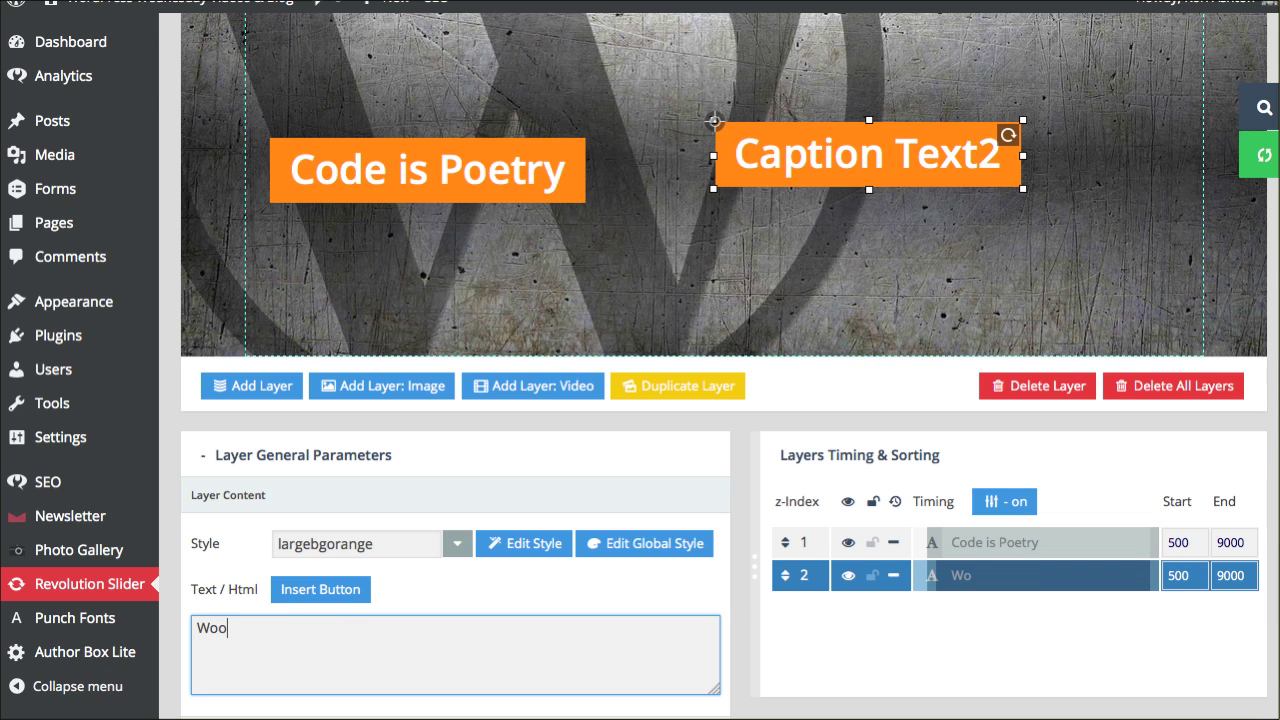
pyautogui.click(741, 636)
pyautogui.moveTo(773, 162); pyautogui.dragTo(955, 251)
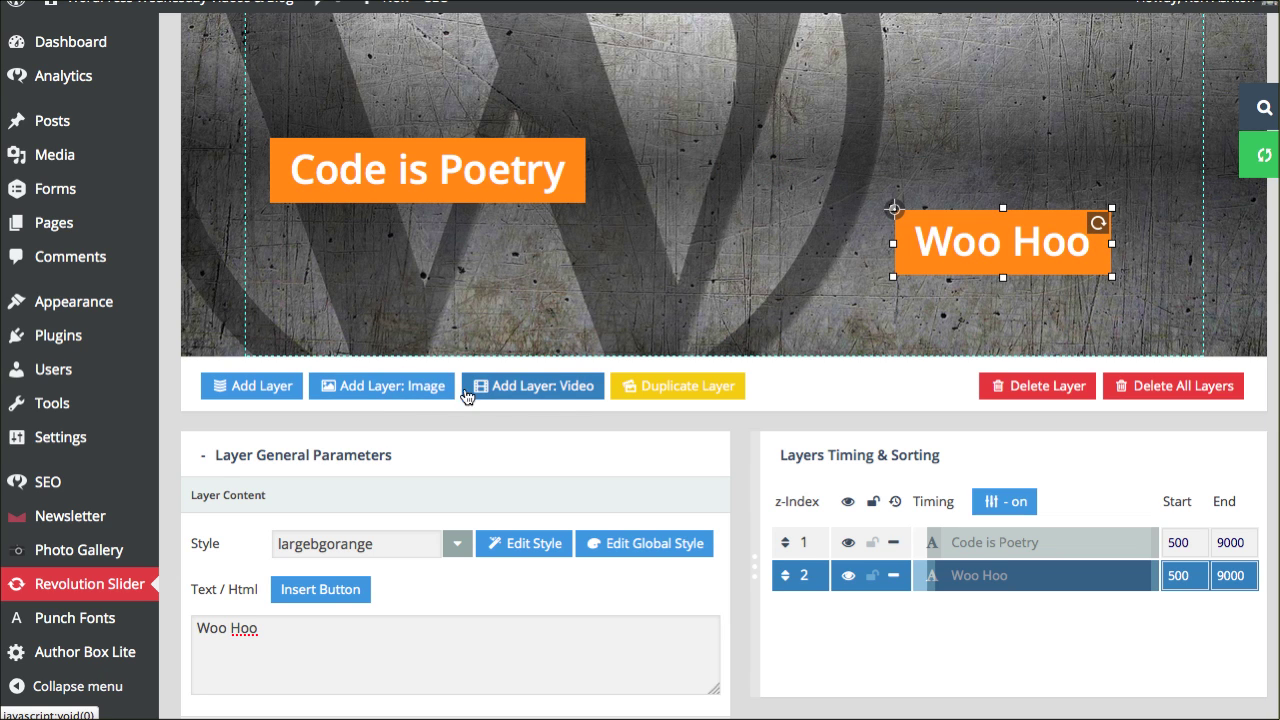
pyautogui.scroll(1, 1000, 387)
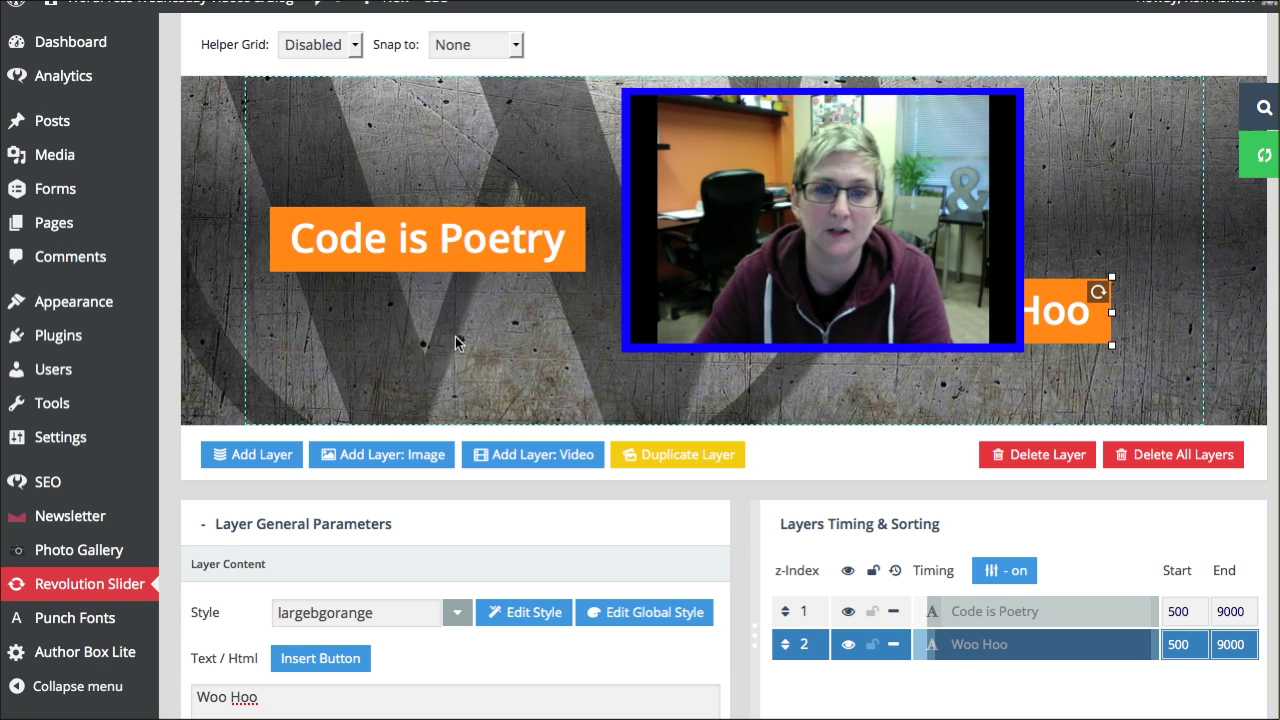
pyautogui.scroll(10, 426, 351)
pyautogui.scroll(2, 420, 300)
# Add a new slide titled 'New Slide'.
pyautogui.click(362, 140)
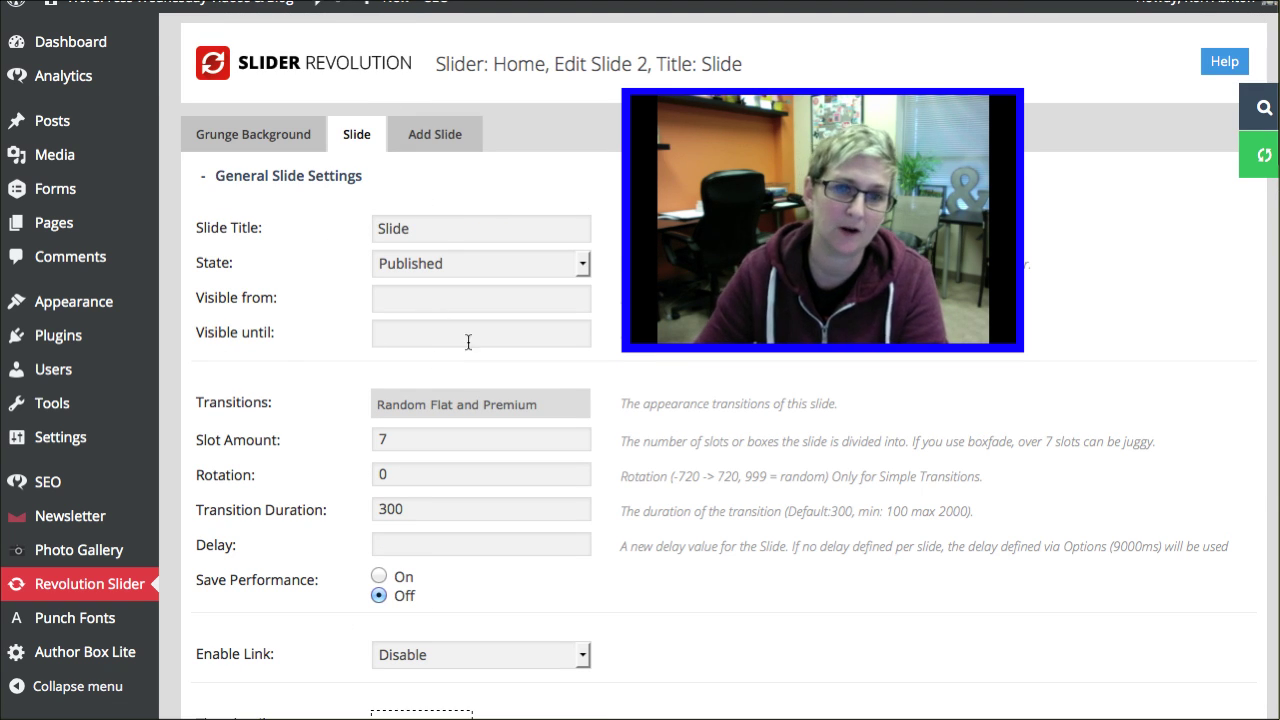
pyautogui.doubleClick(421, 228)
pyautogui.write('New Sl')
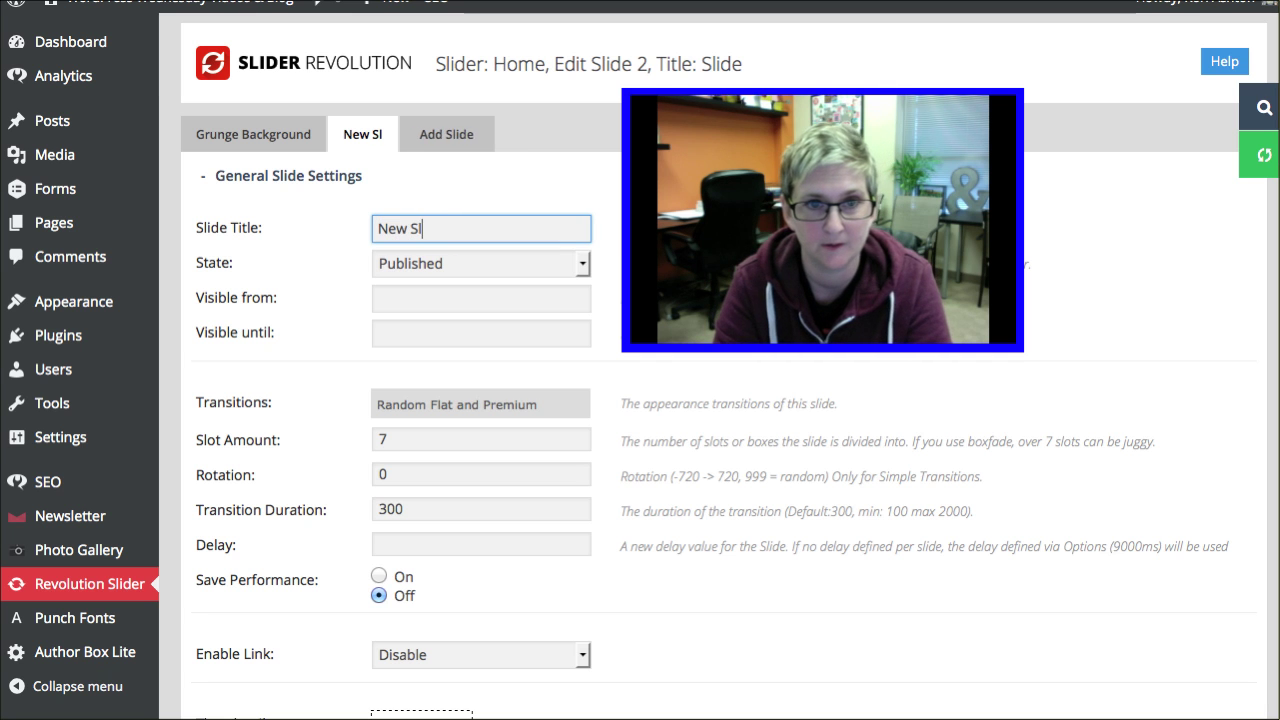
pyautogui.write('ide')
# Review the general slide settings and drag New Slide ahead of Grunge Background.
pyautogui.scroll(-2, 394, 266)
pyautogui.scroll(-6, 394, 266)
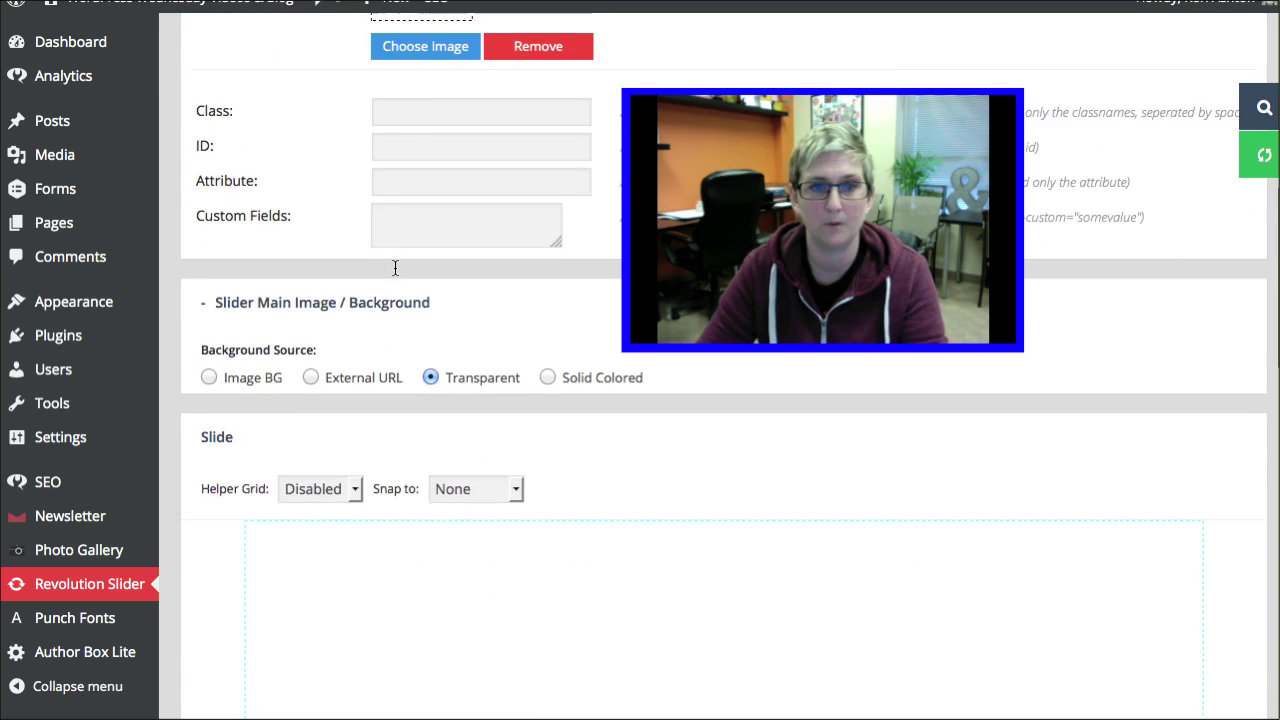
pyautogui.scroll(-4, 394, 266)
pyautogui.scroll(2, 394, 266)
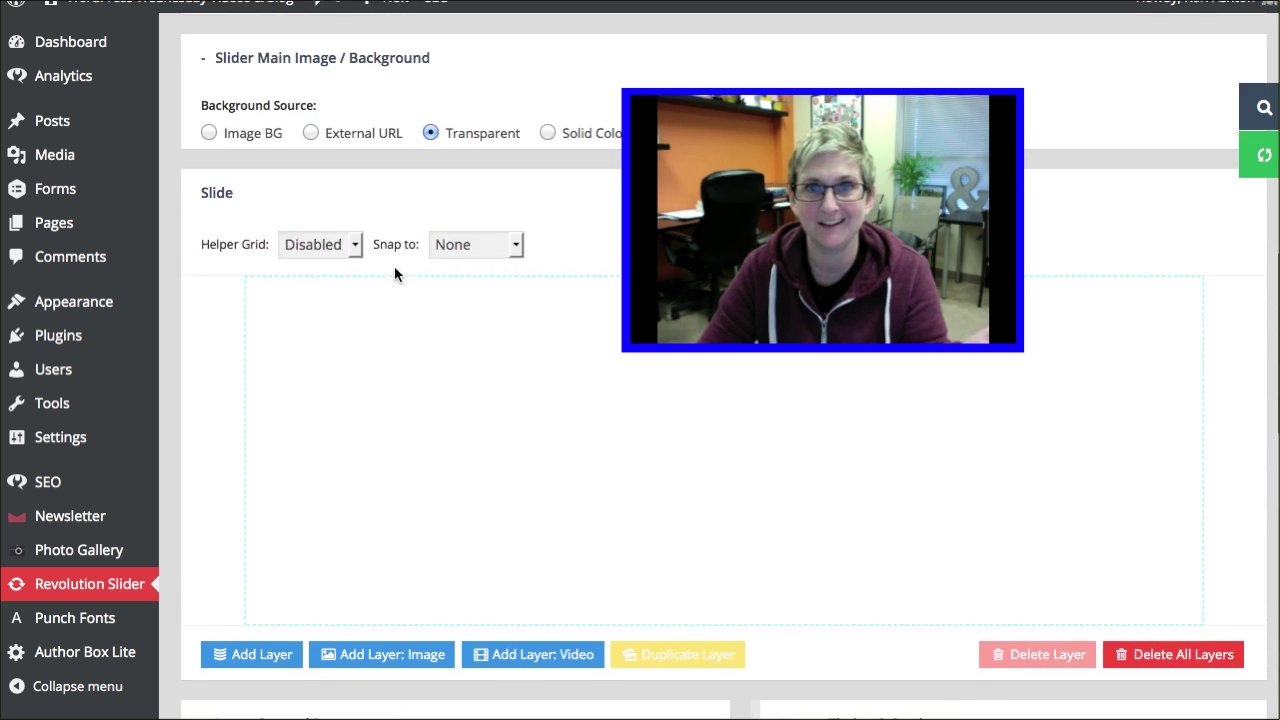
pyautogui.scroll(2, 394, 266)
pyautogui.scroll(5, 394, 266)
pyautogui.scroll(4, 394, 270)
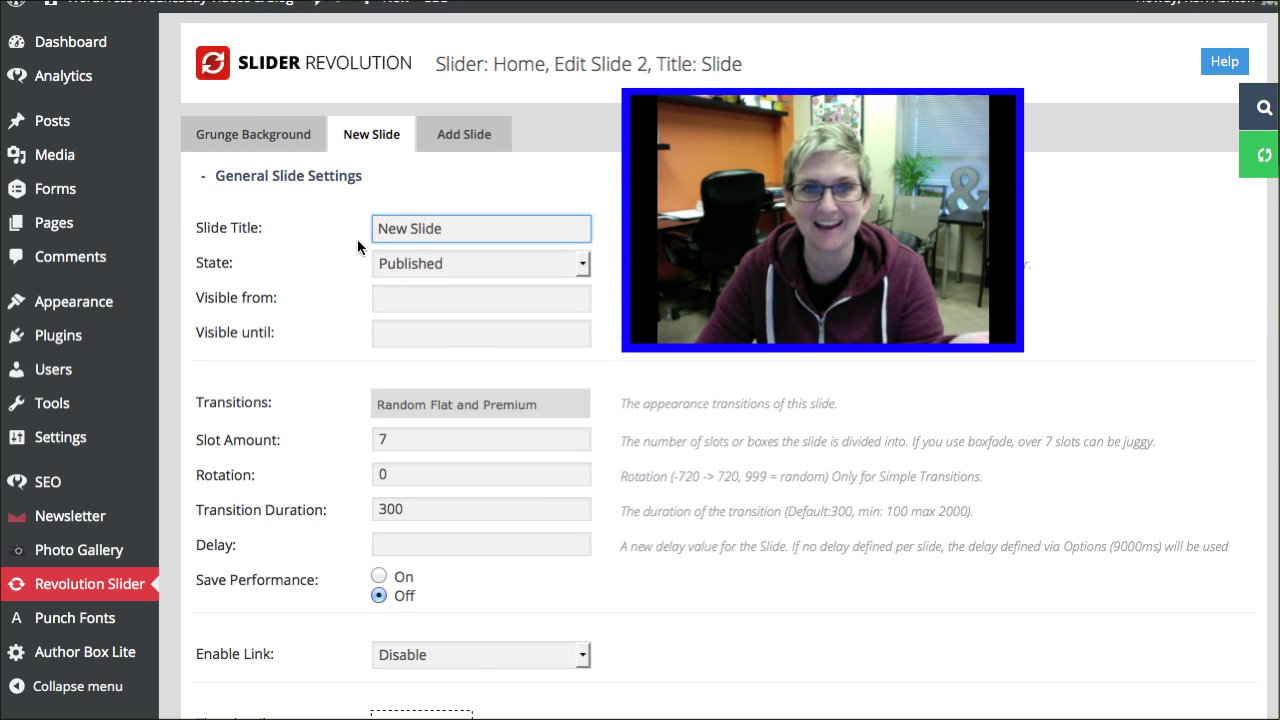
pyautogui.click(322, 185)
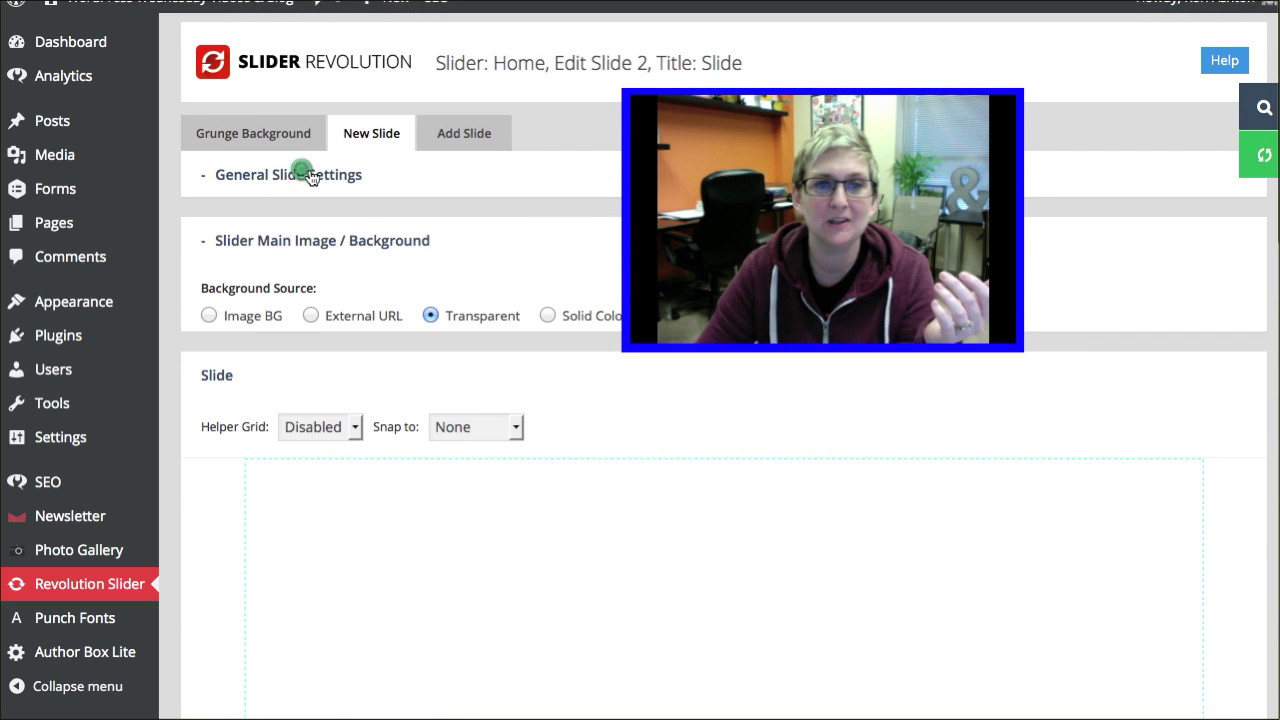
pyautogui.click(300, 172)
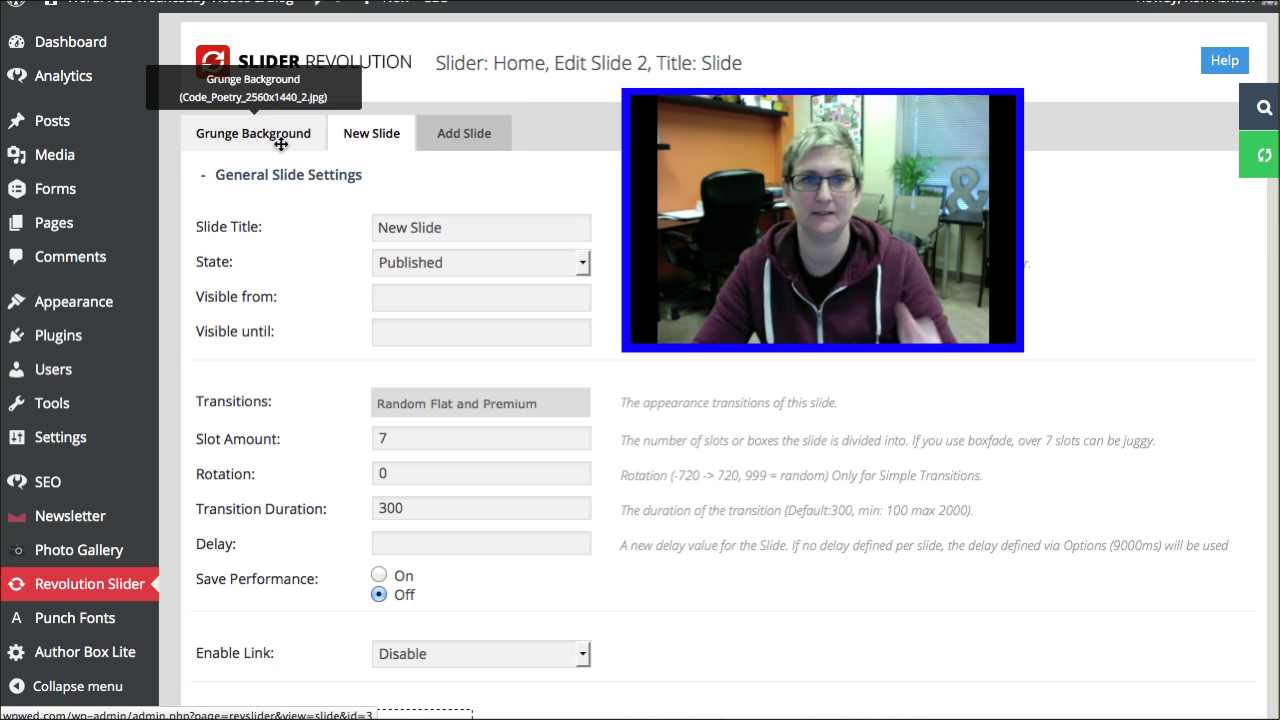
pyautogui.moveTo(374, 145); pyautogui.dragTo(237, 135)
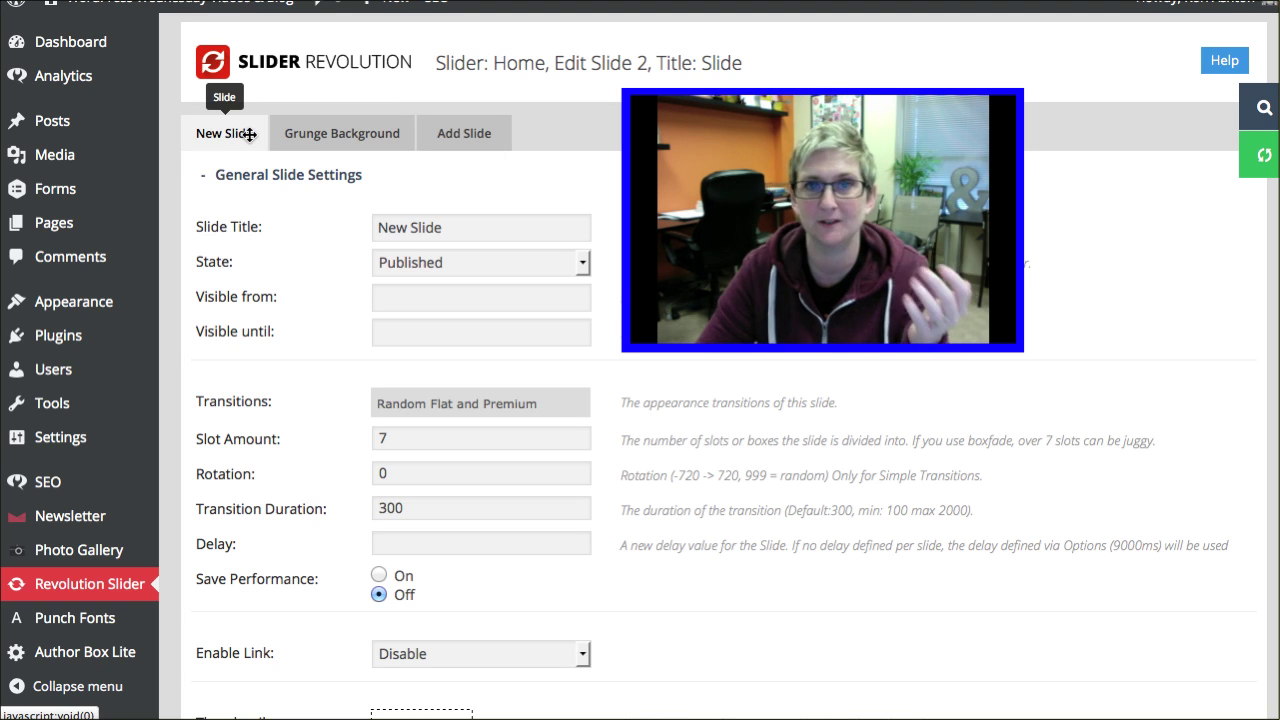
pyautogui.click(252, 133)
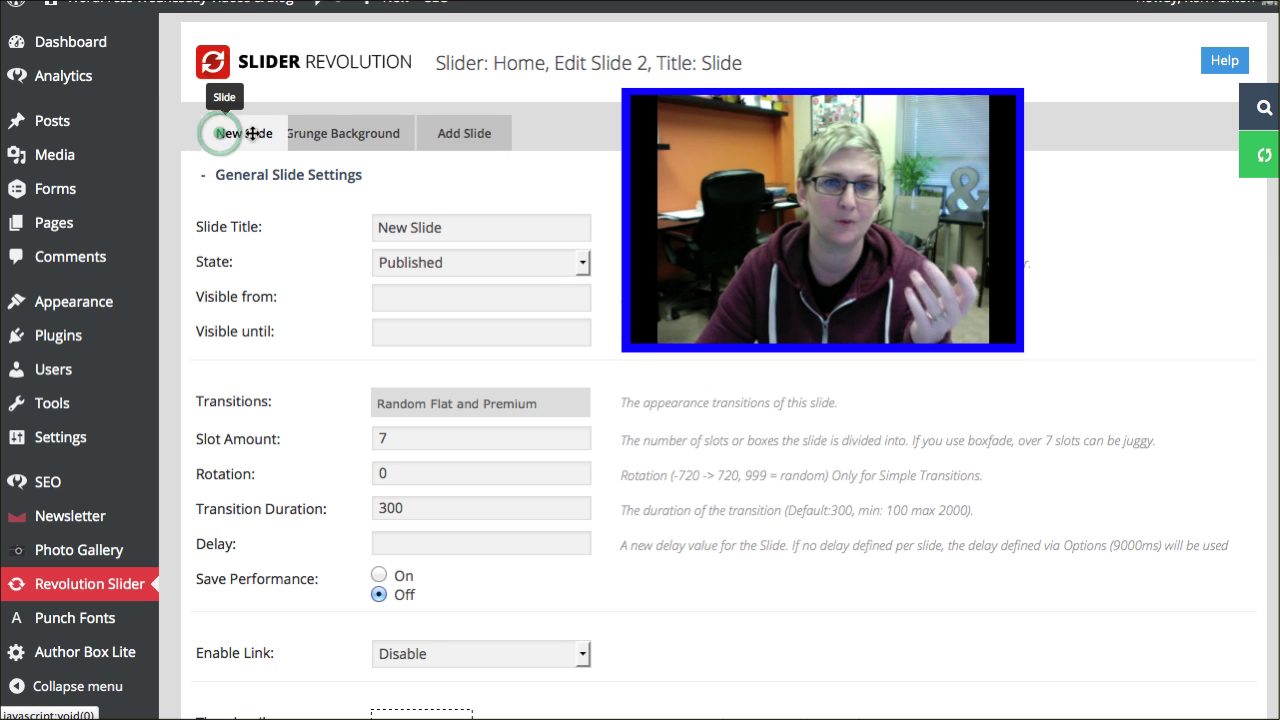
pyautogui.moveTo(252, 133); pyautogui.dragTo(357, 135)
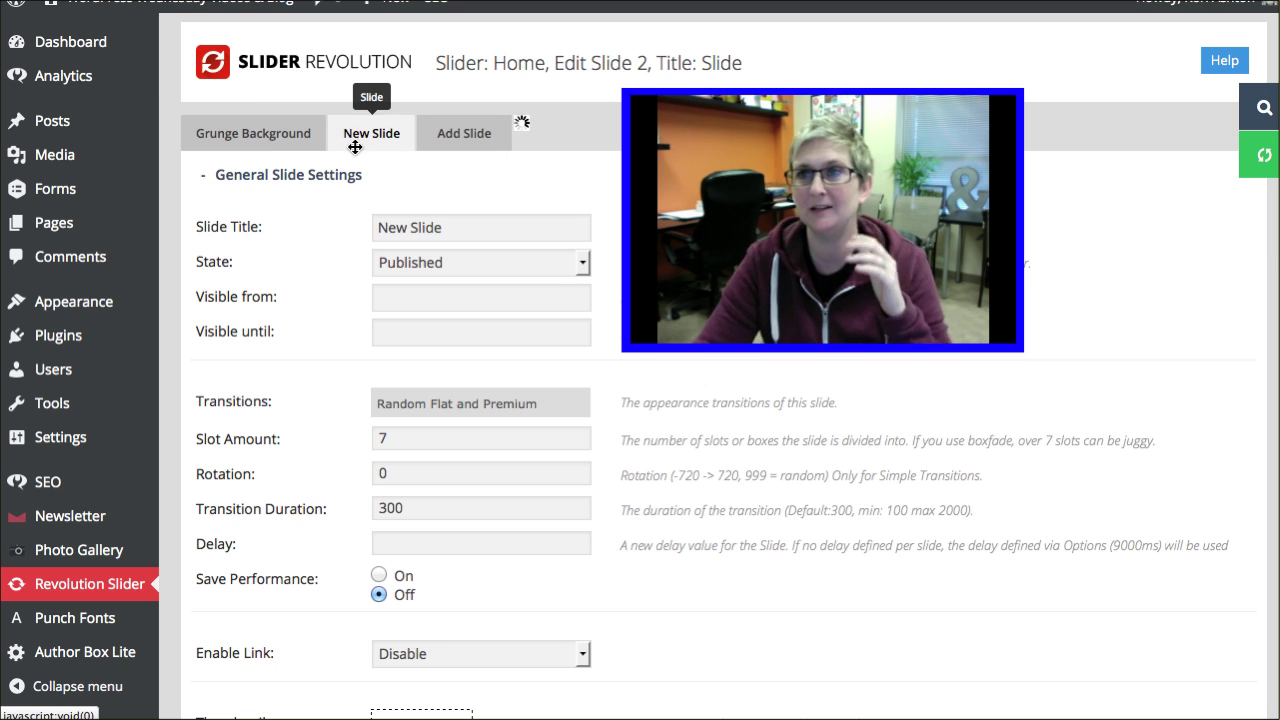